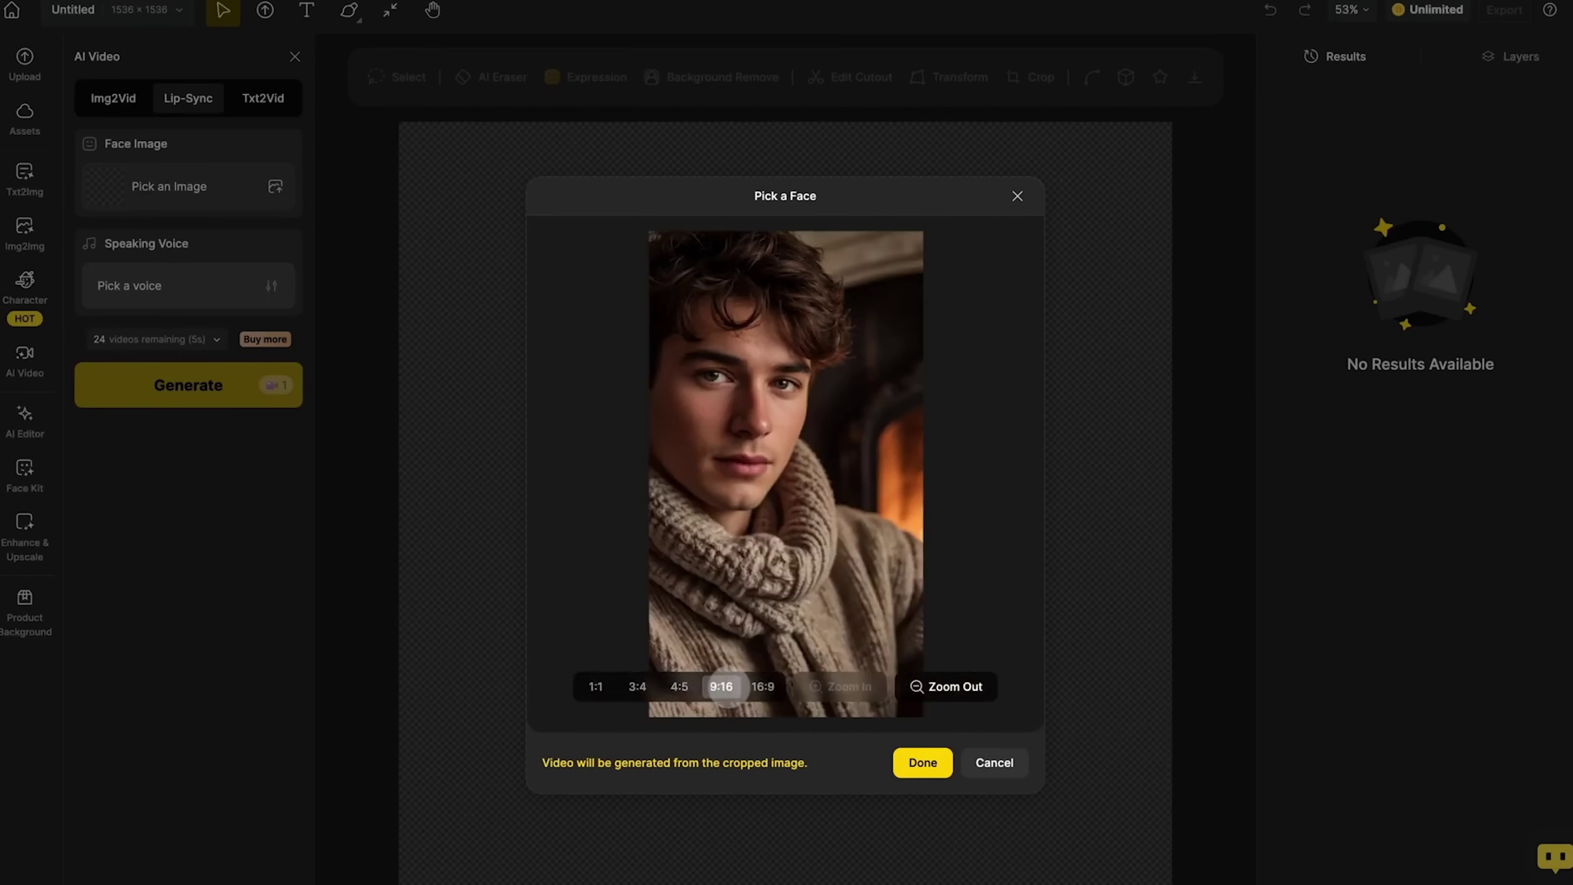
# Preview the Lip-Sync face crop at a wide 16:9 frame, then at square.
pyautogui.click(753, 688)
pyautogui.click(596, 686)
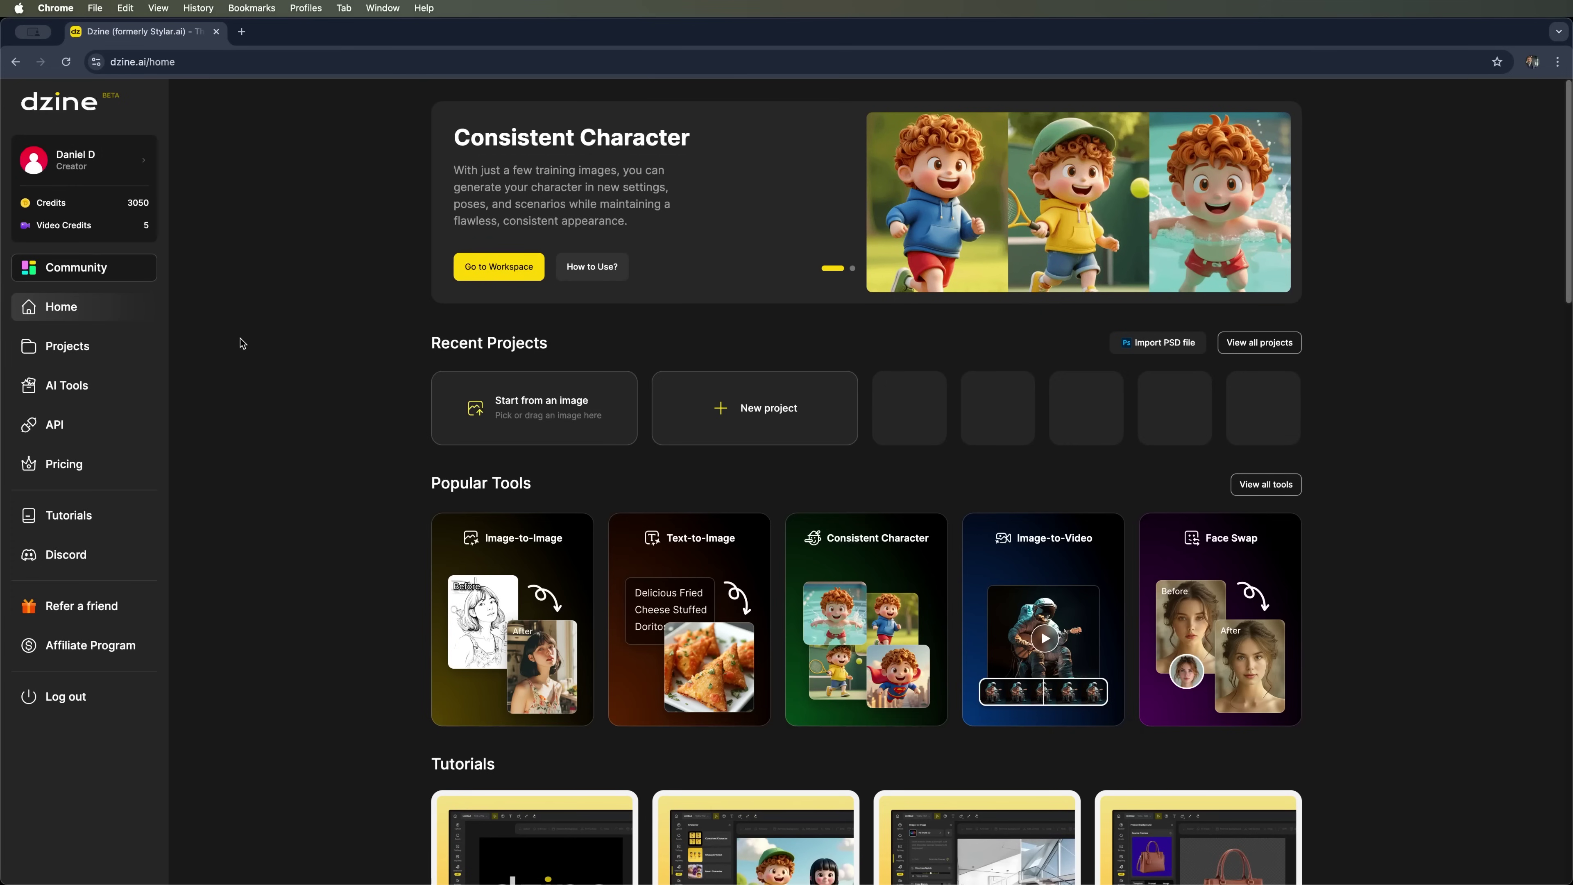
# Visit the AI Tools page and preview Lip Openness at -0.18 in Expression Edit.
pyautogui.click(80, 387)
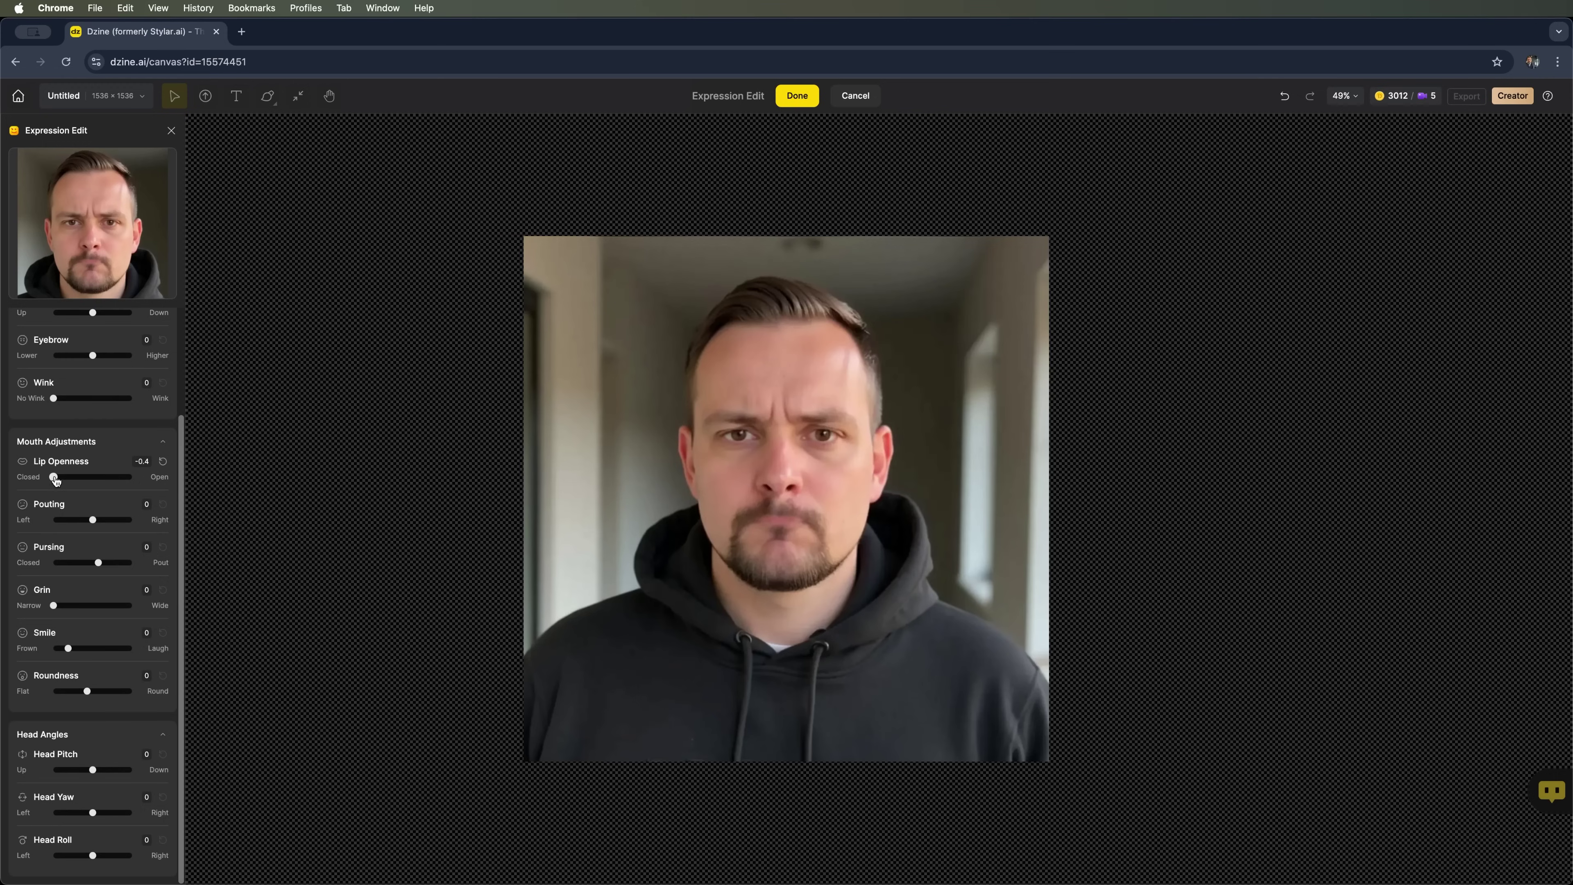
pyautogui.moveTo(54, 478); pyautogui.dragTo(75, 480)
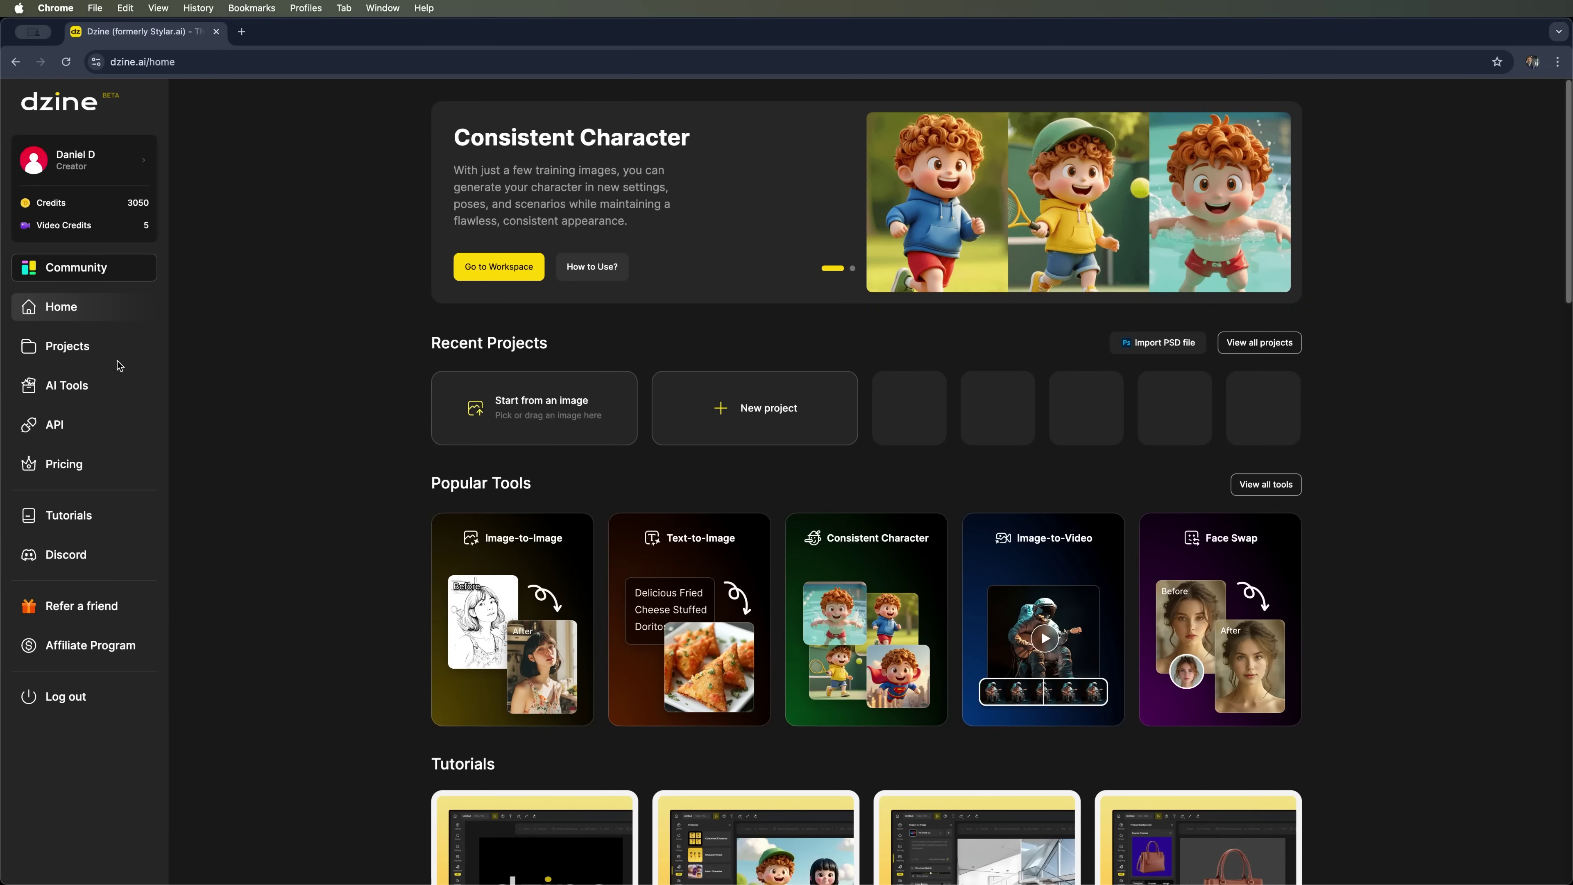
# Launch Consistent Character from the AI Tools page on a new blank canvas.
pyautogui.click(80, 386)
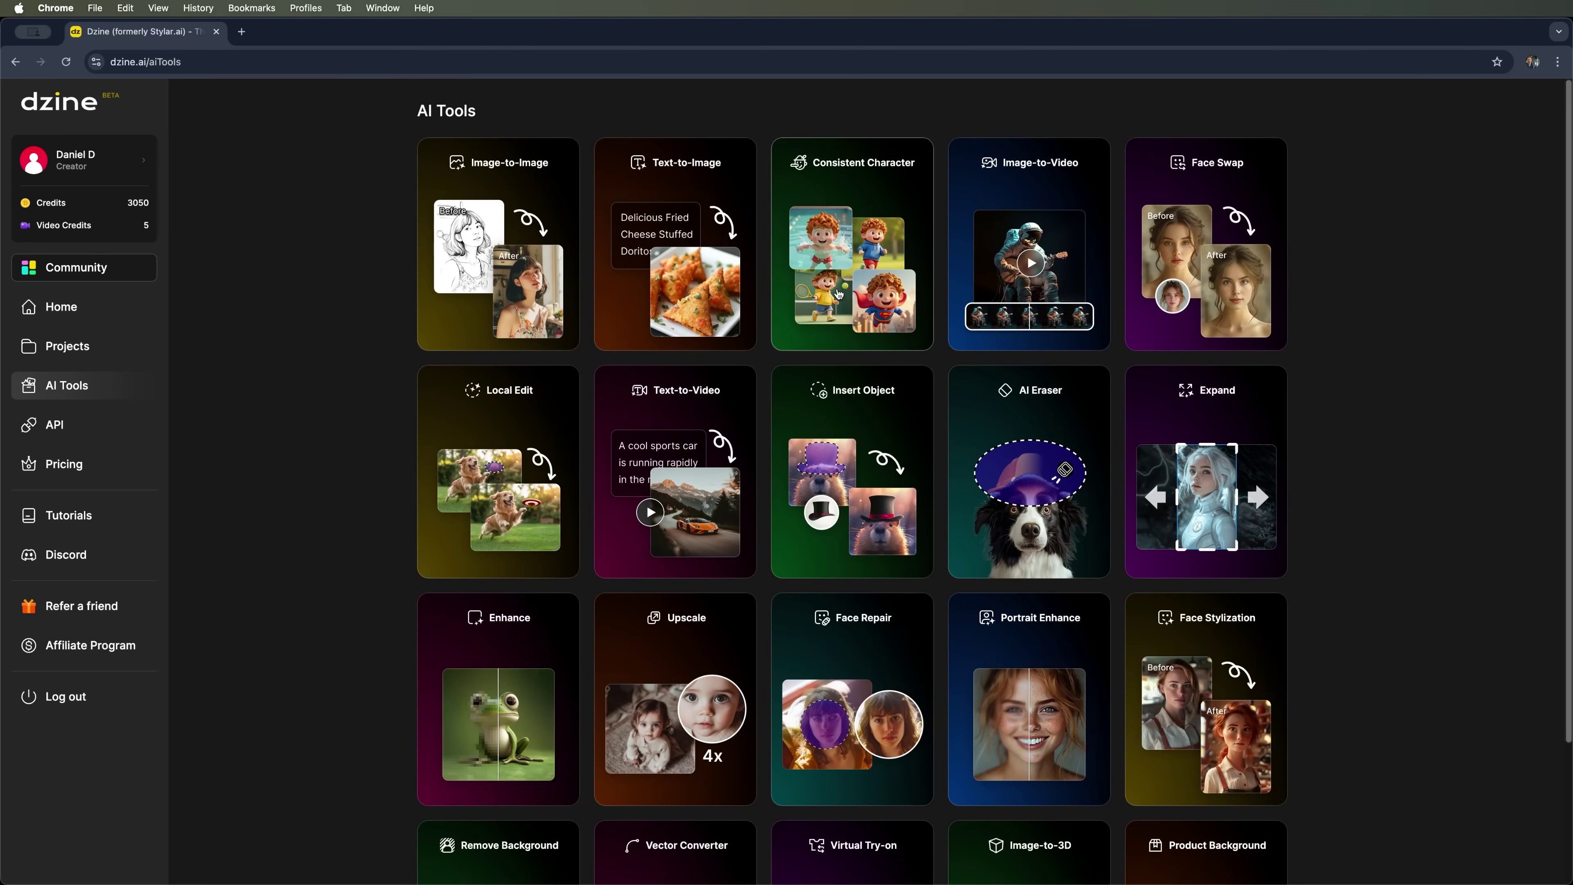
pyautogui.click(844, 264)
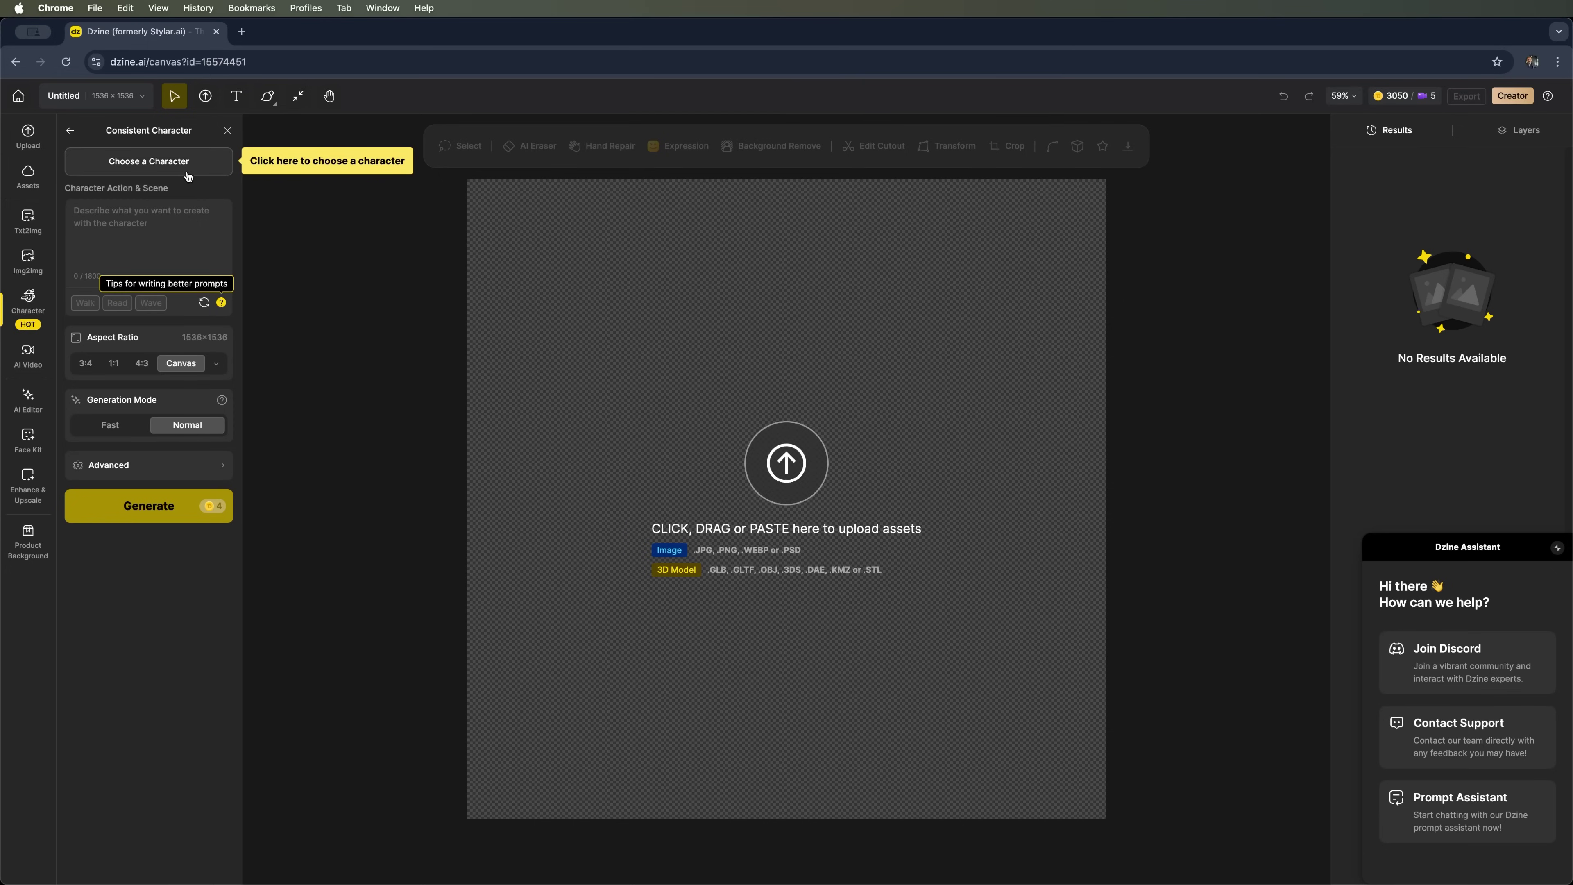
# Open the character library and begin building a new custom character.
pyautogui.click(149, 174)
pyautogui.click(189, 166)
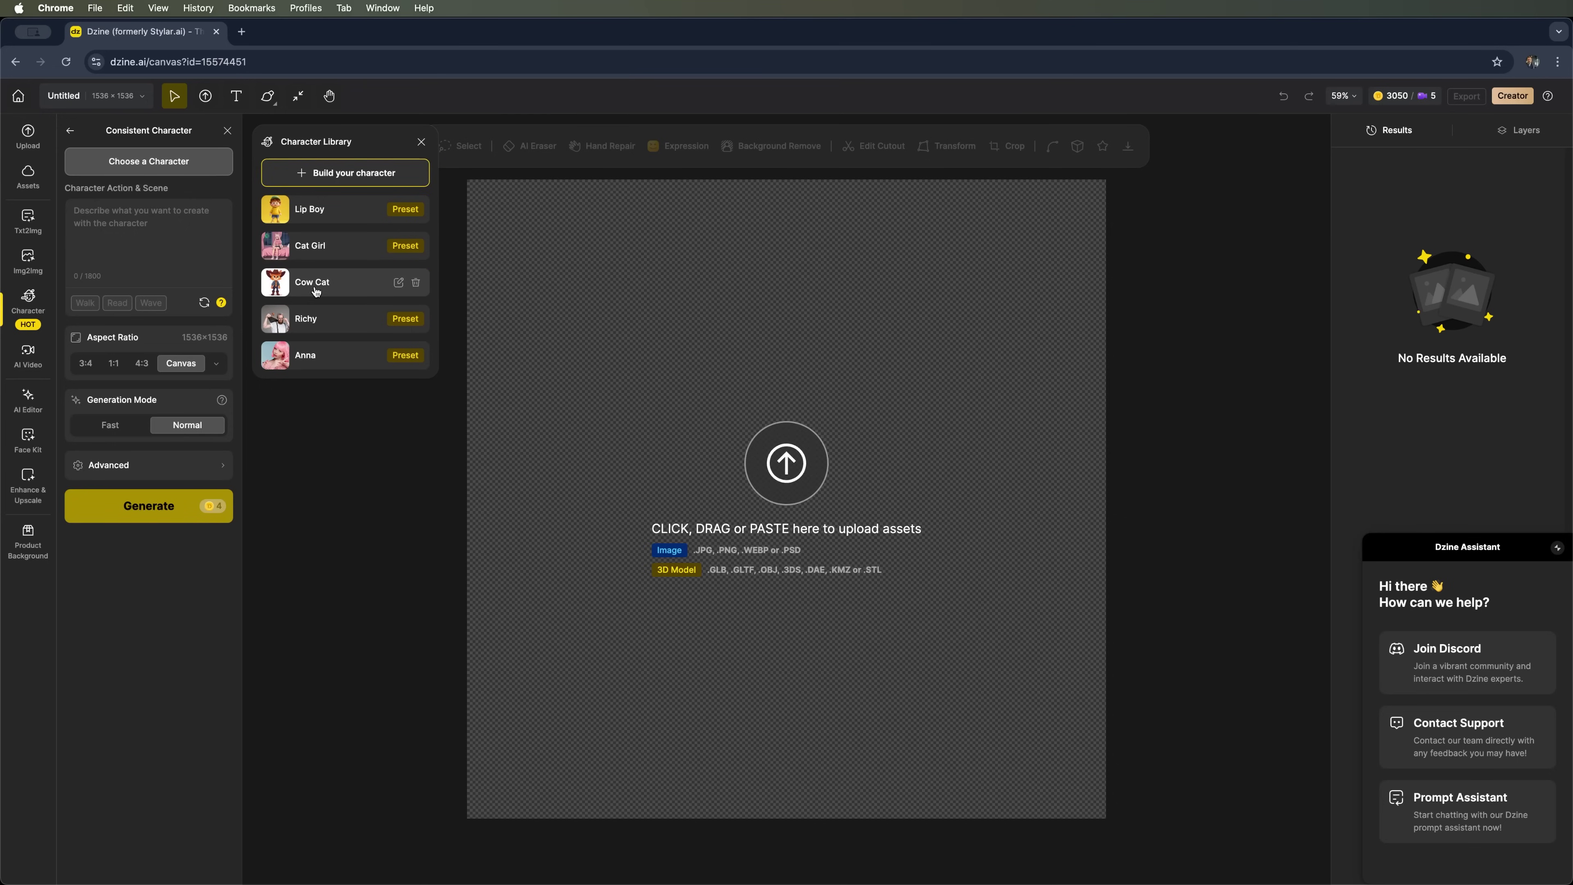
pyautogui.click(332, 173)
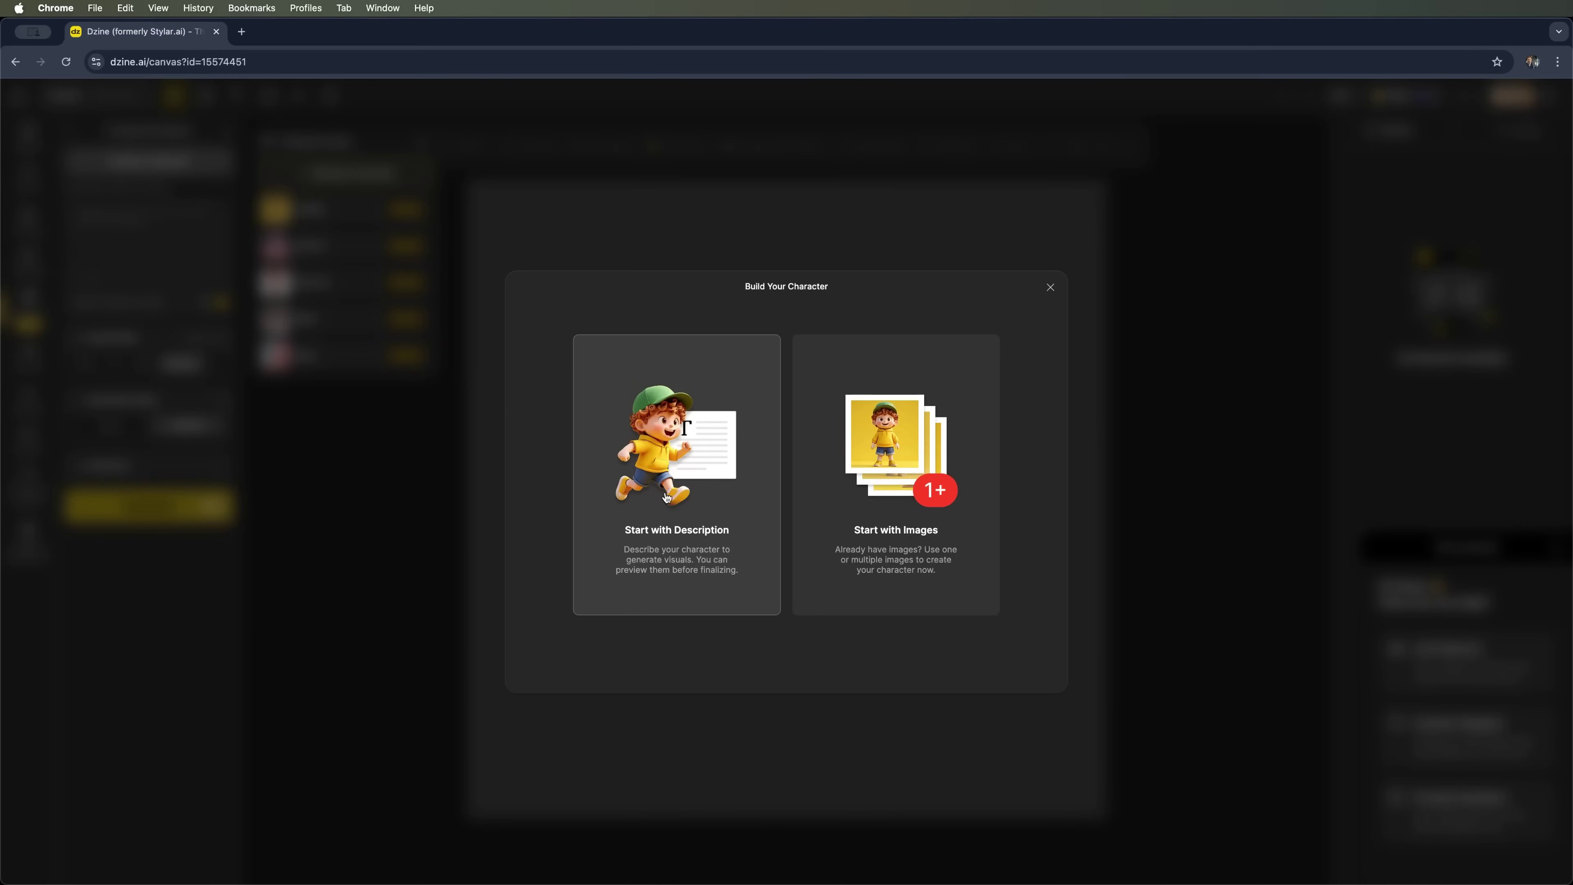
# Build a character from reference photos, name it Daniel, and start training.
pyautogui.click(927, 445)
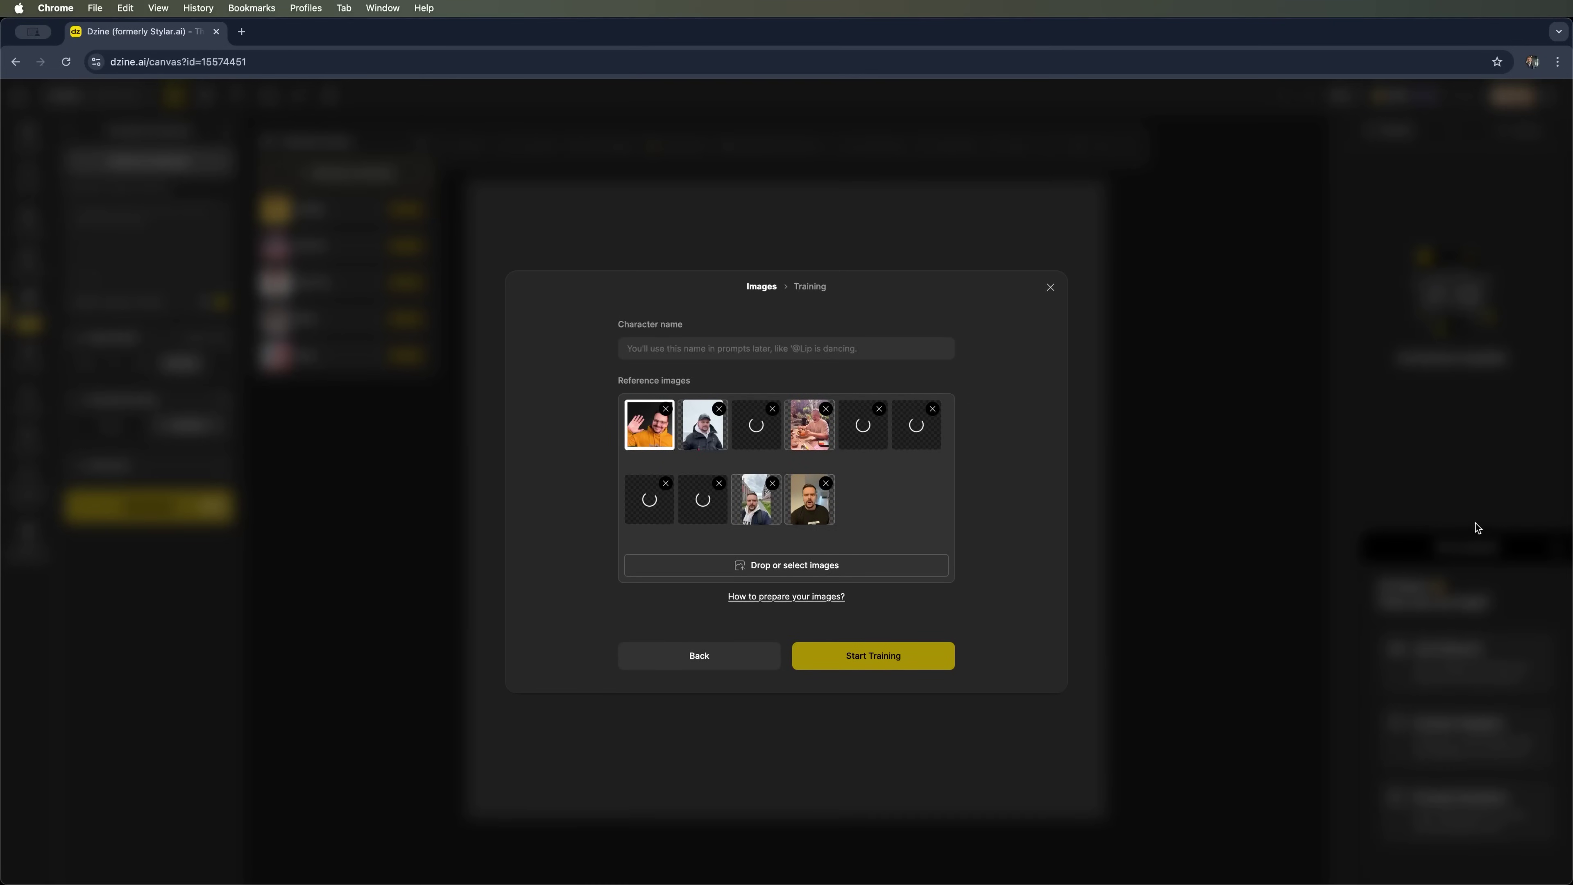
pyautogui.click(836, 346)
pyautogui.write('Daniel')
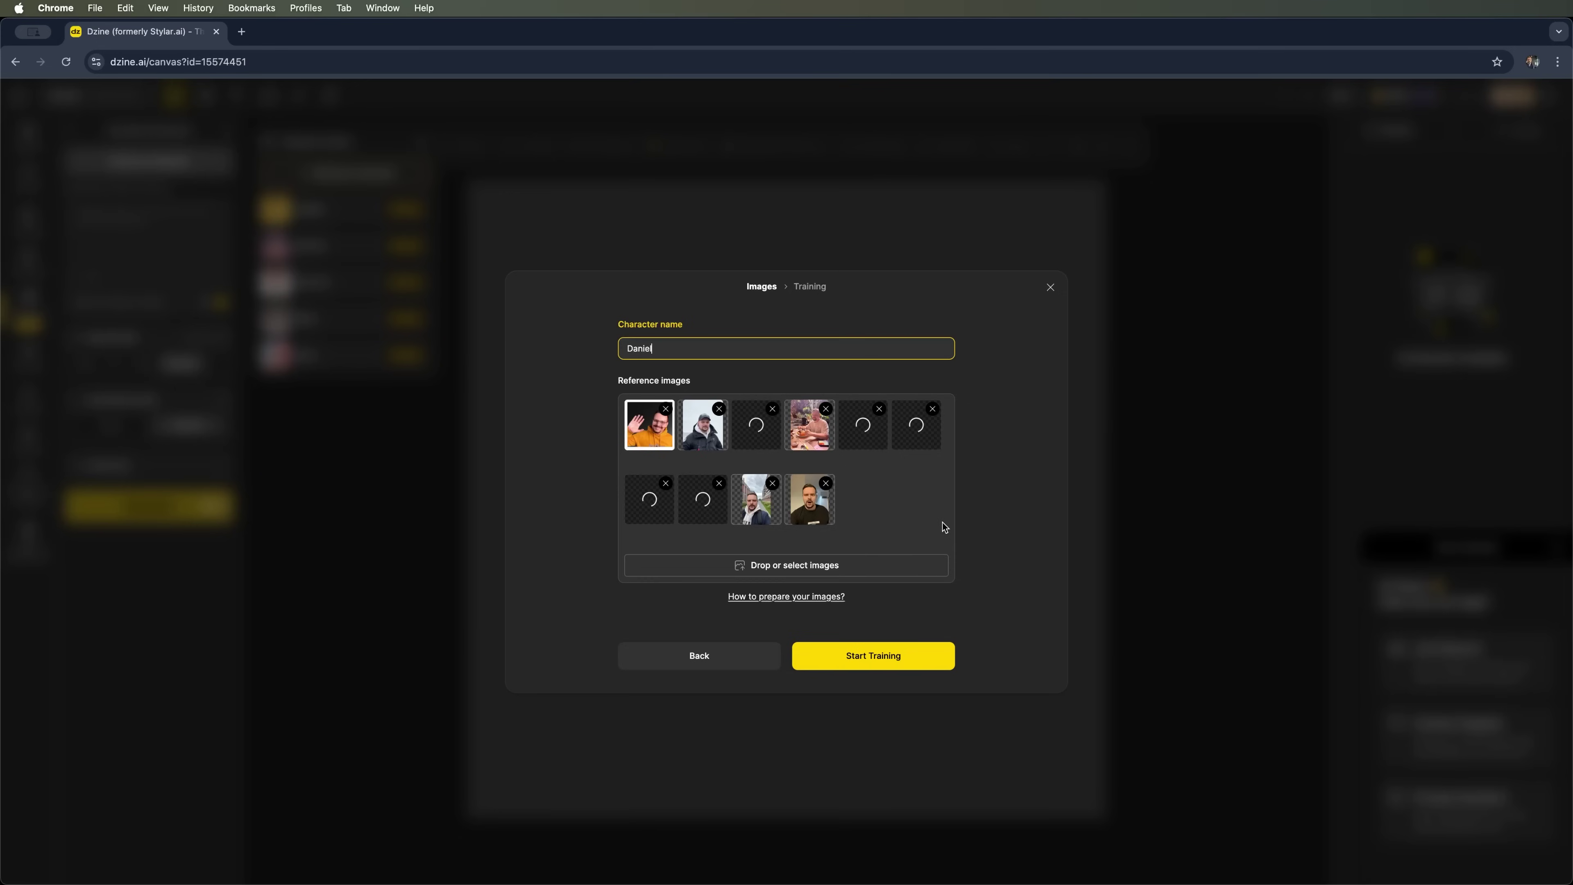
pyautogui.click(874, 659)
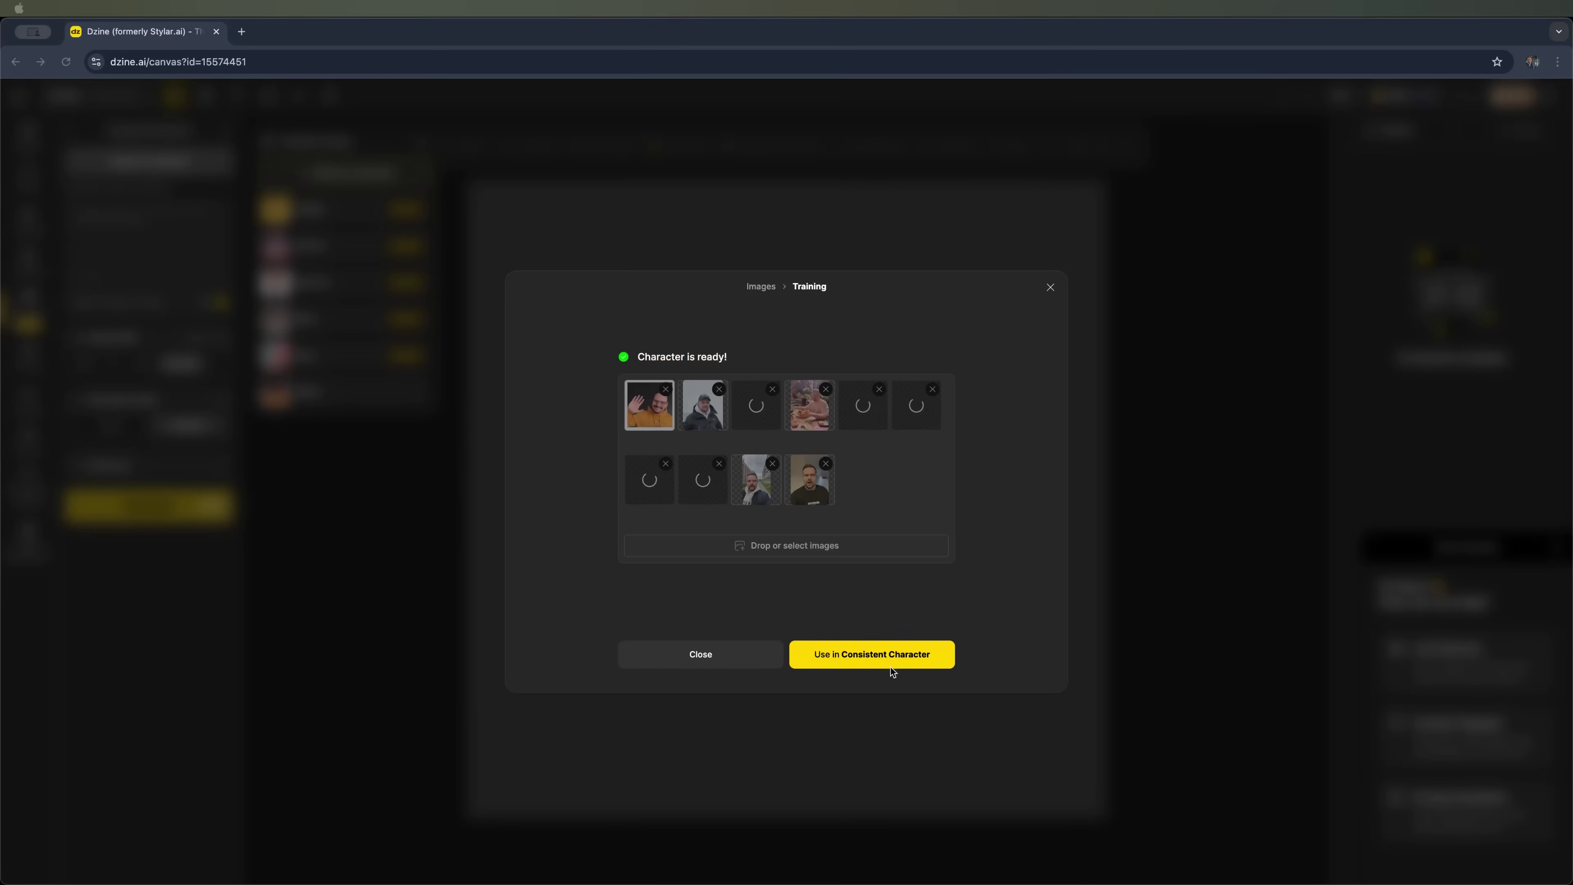
pyautogui.click(846, 656)
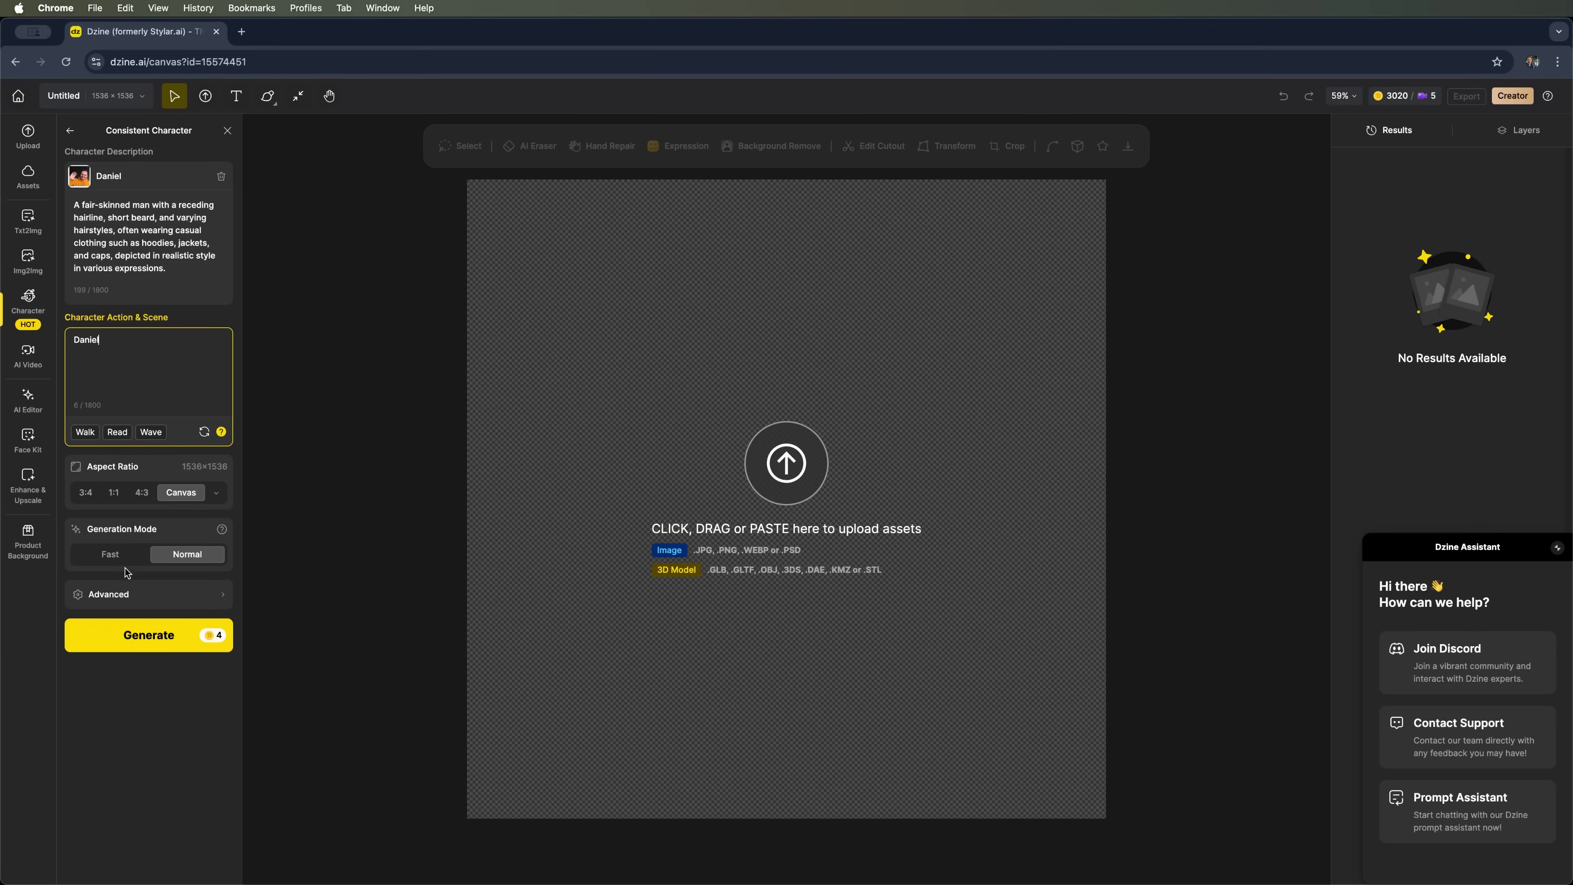
pyautogui.click(188, 599)
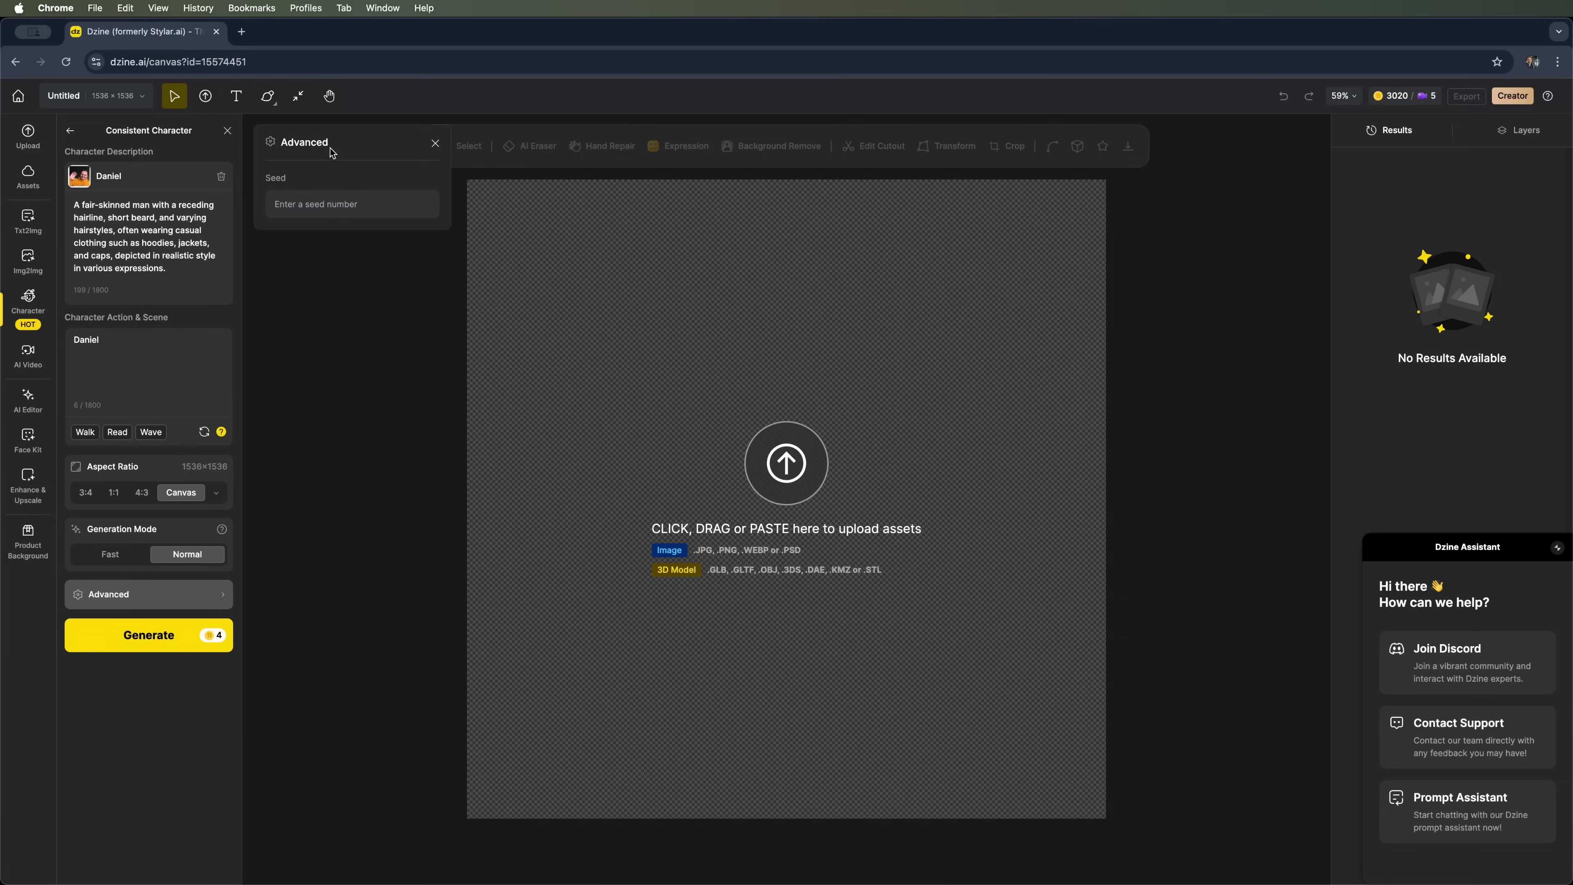
pyautogui.click(299, 204)
pyautogui.click(434, 145)
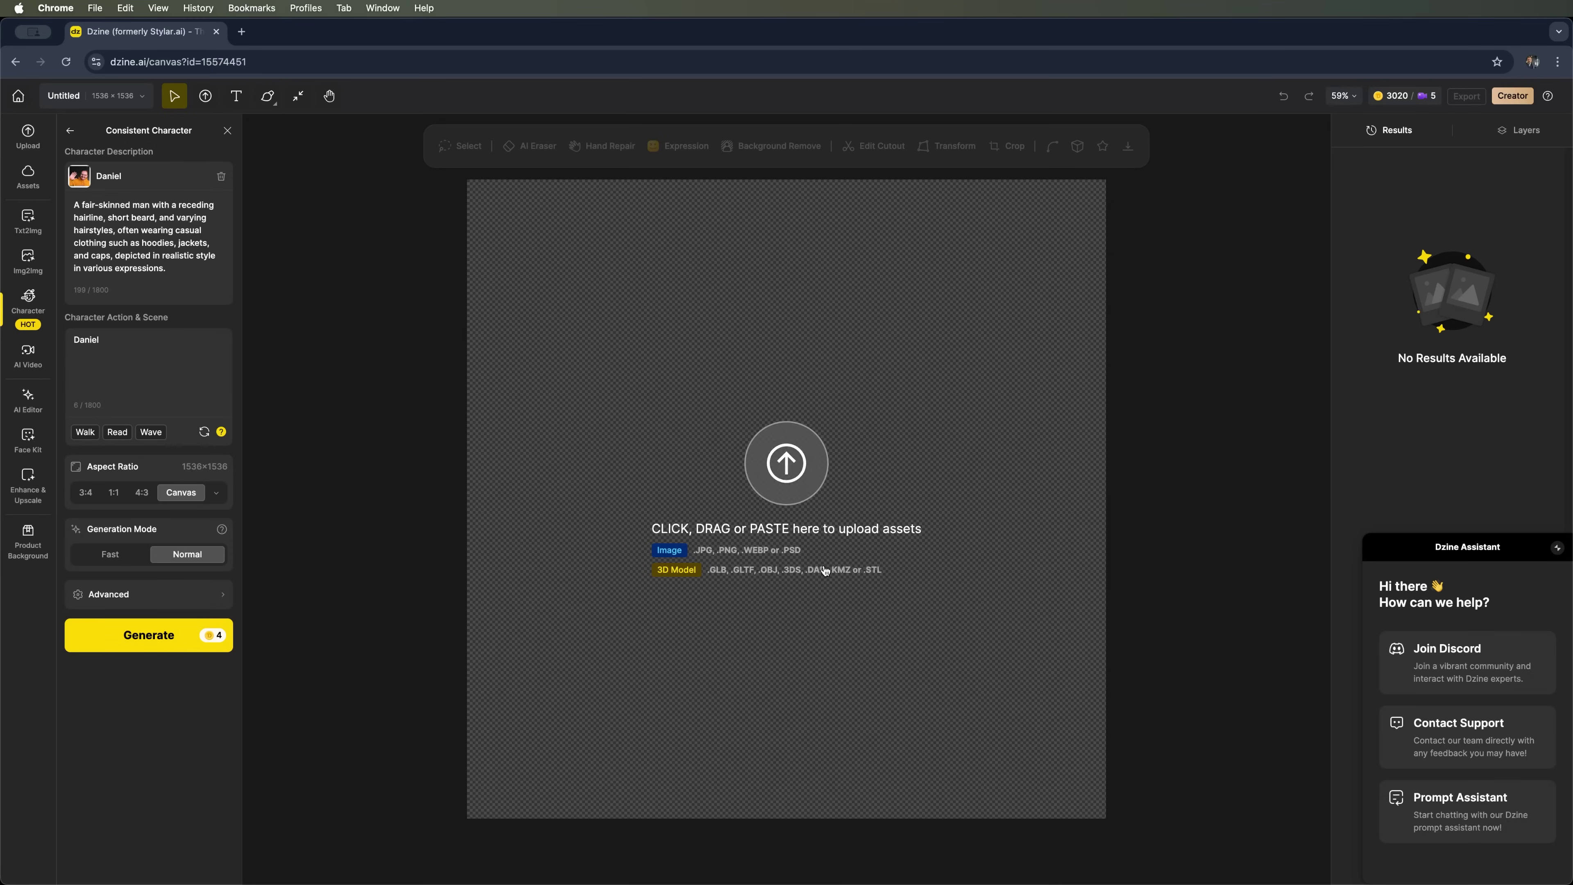
# Generate two black-hoodie images of Daniel and view the first result full size.
pyautogui.click(137, 641)
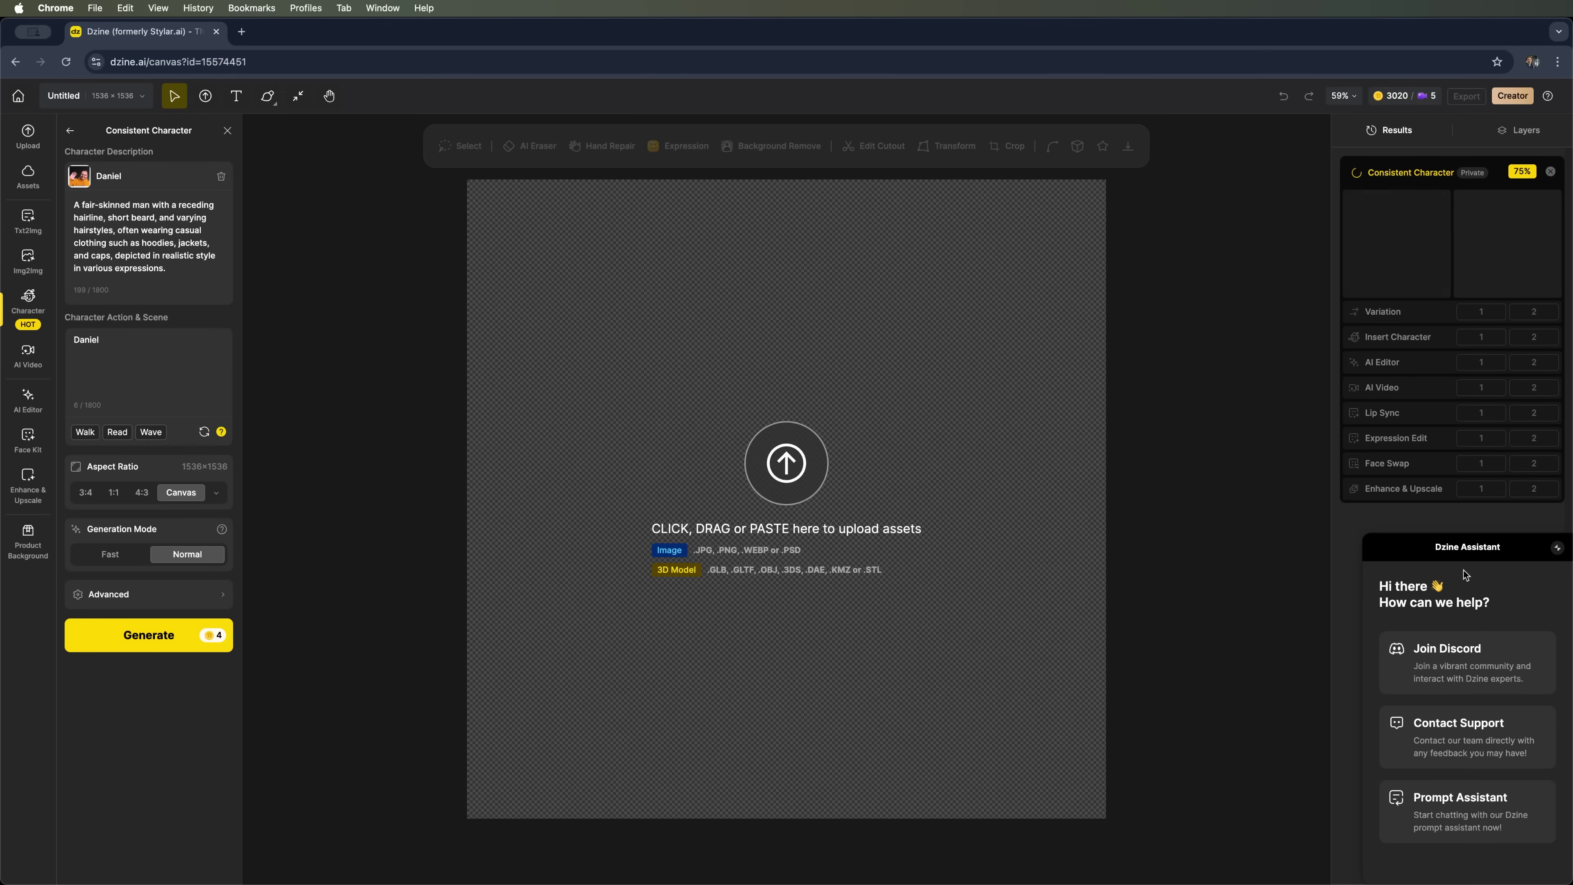
pyautogui.click(1557, 549)
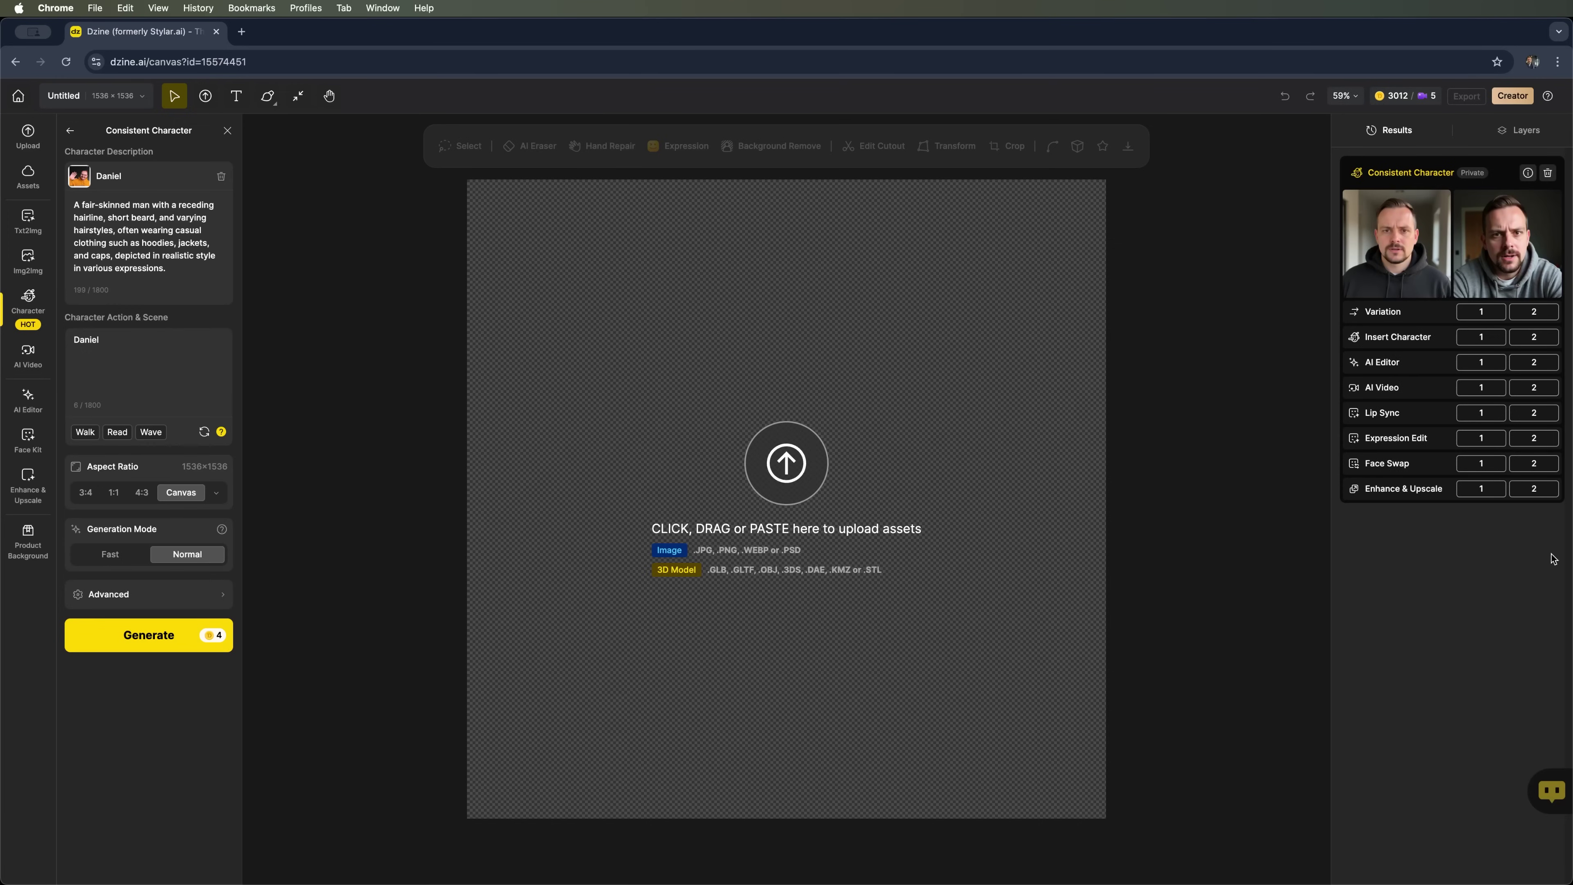
pyautogui.moveTo(1420, 246)
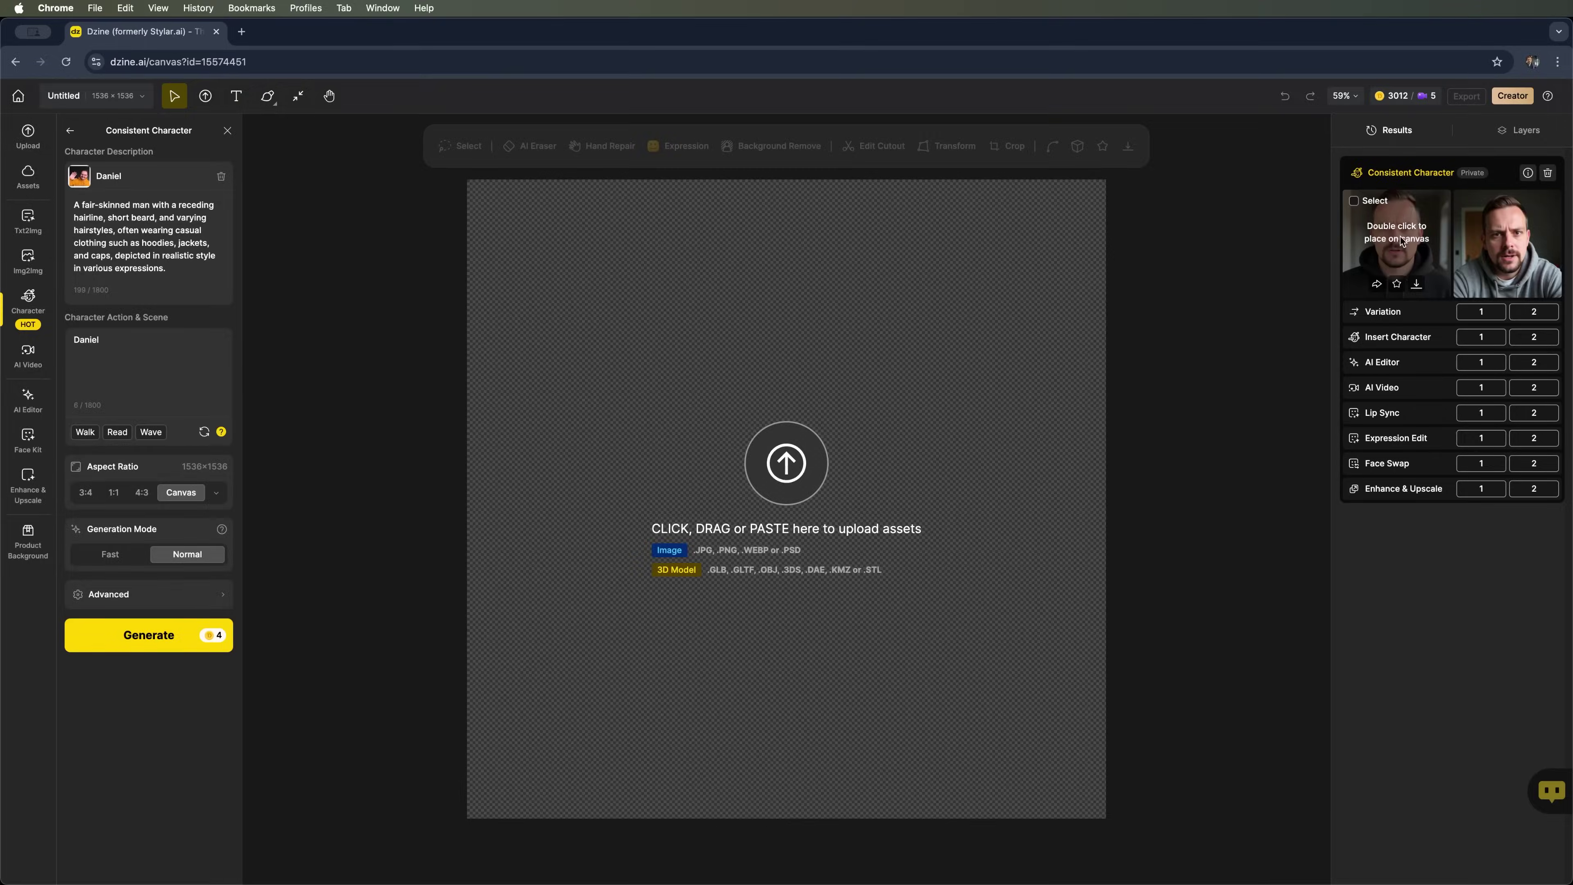
pyautogui.click(1356, 259)
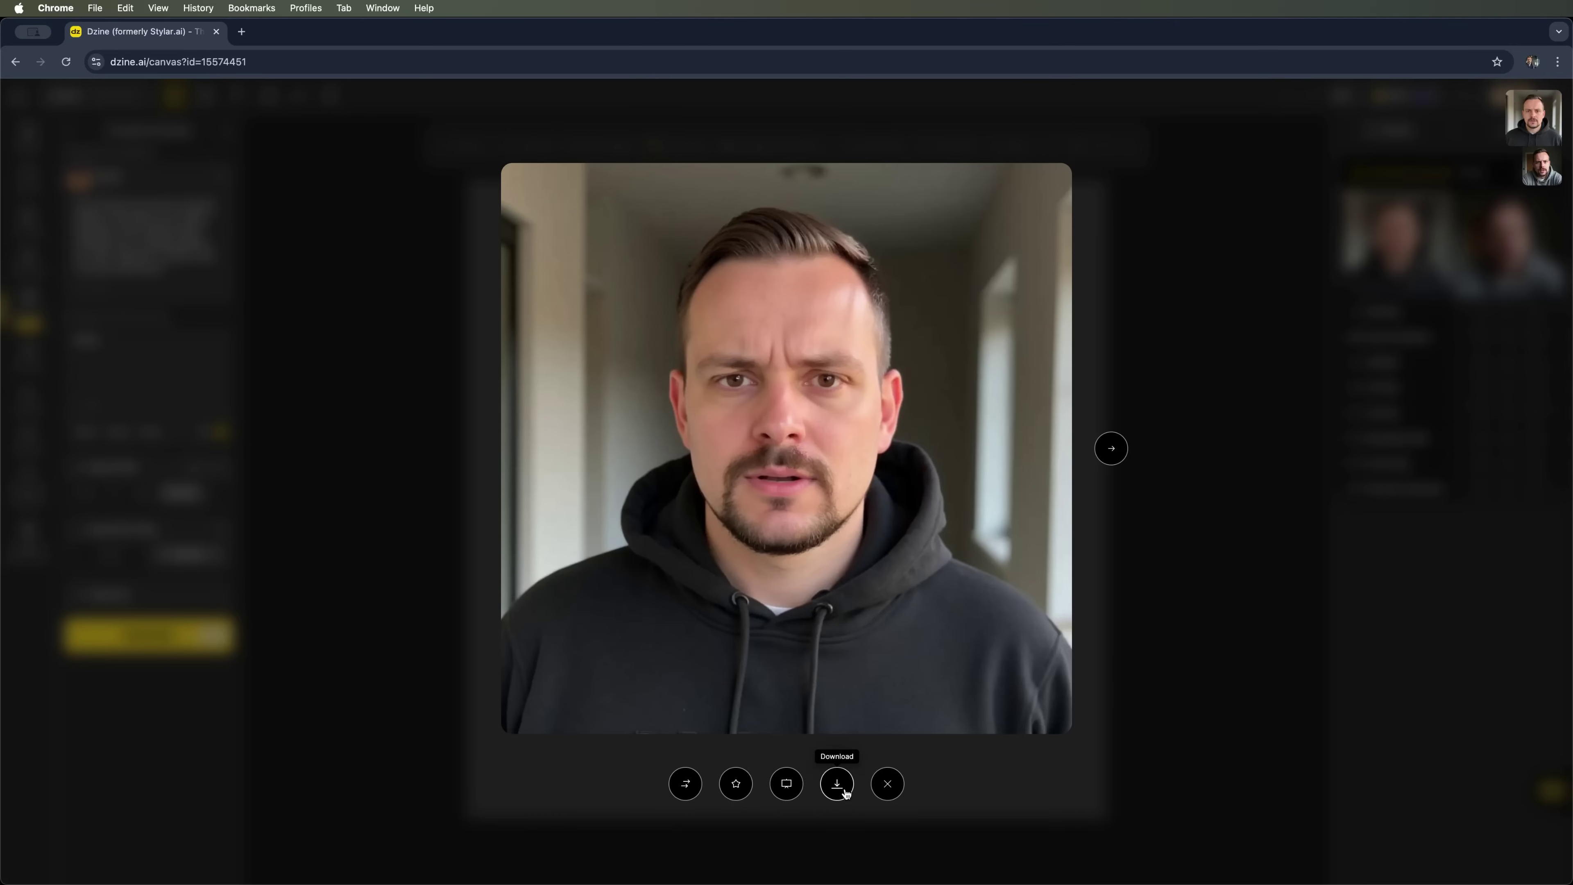
# Place the black-hoodie portrait on the canvas, then open and exit AI Eraser unchanged.
pyautogui.click(786, 784)
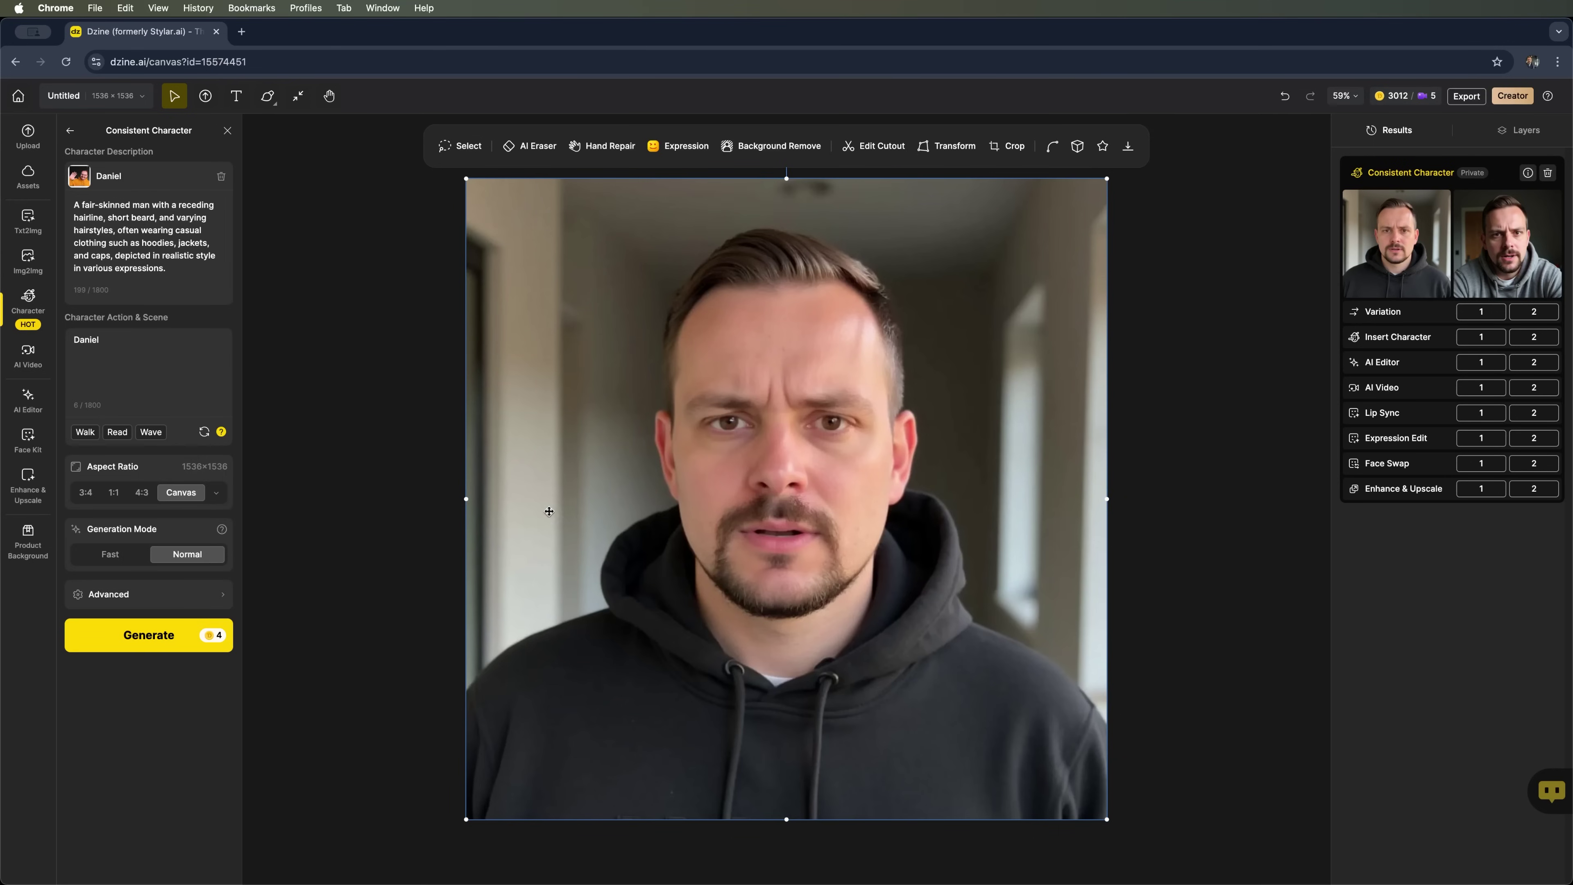
pyautogui.click(526, 149)
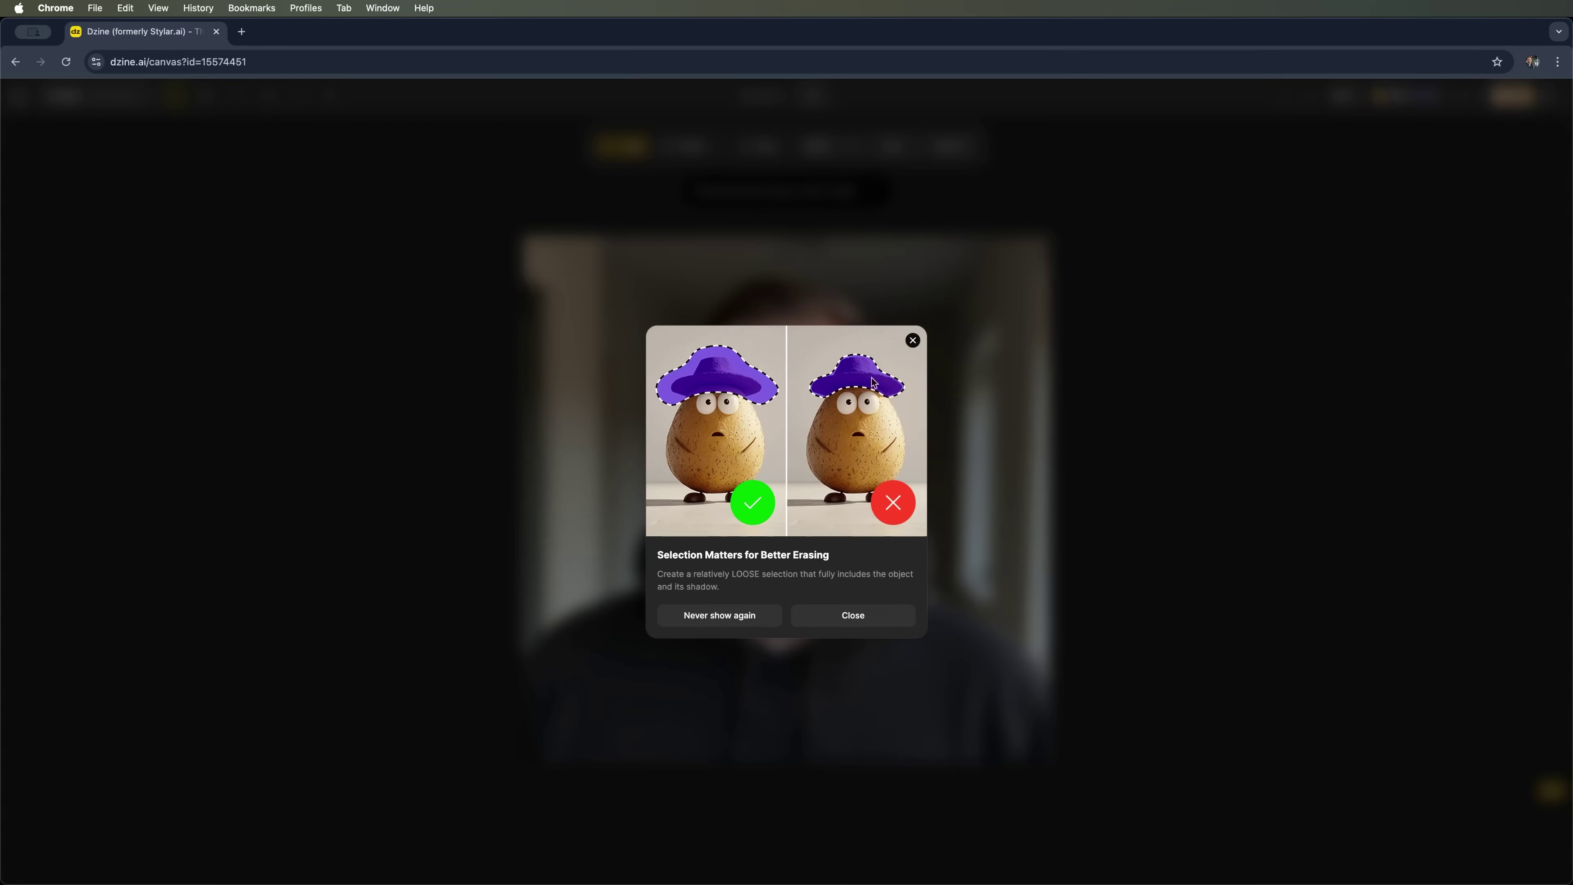
pyautogui.click(913, 341)
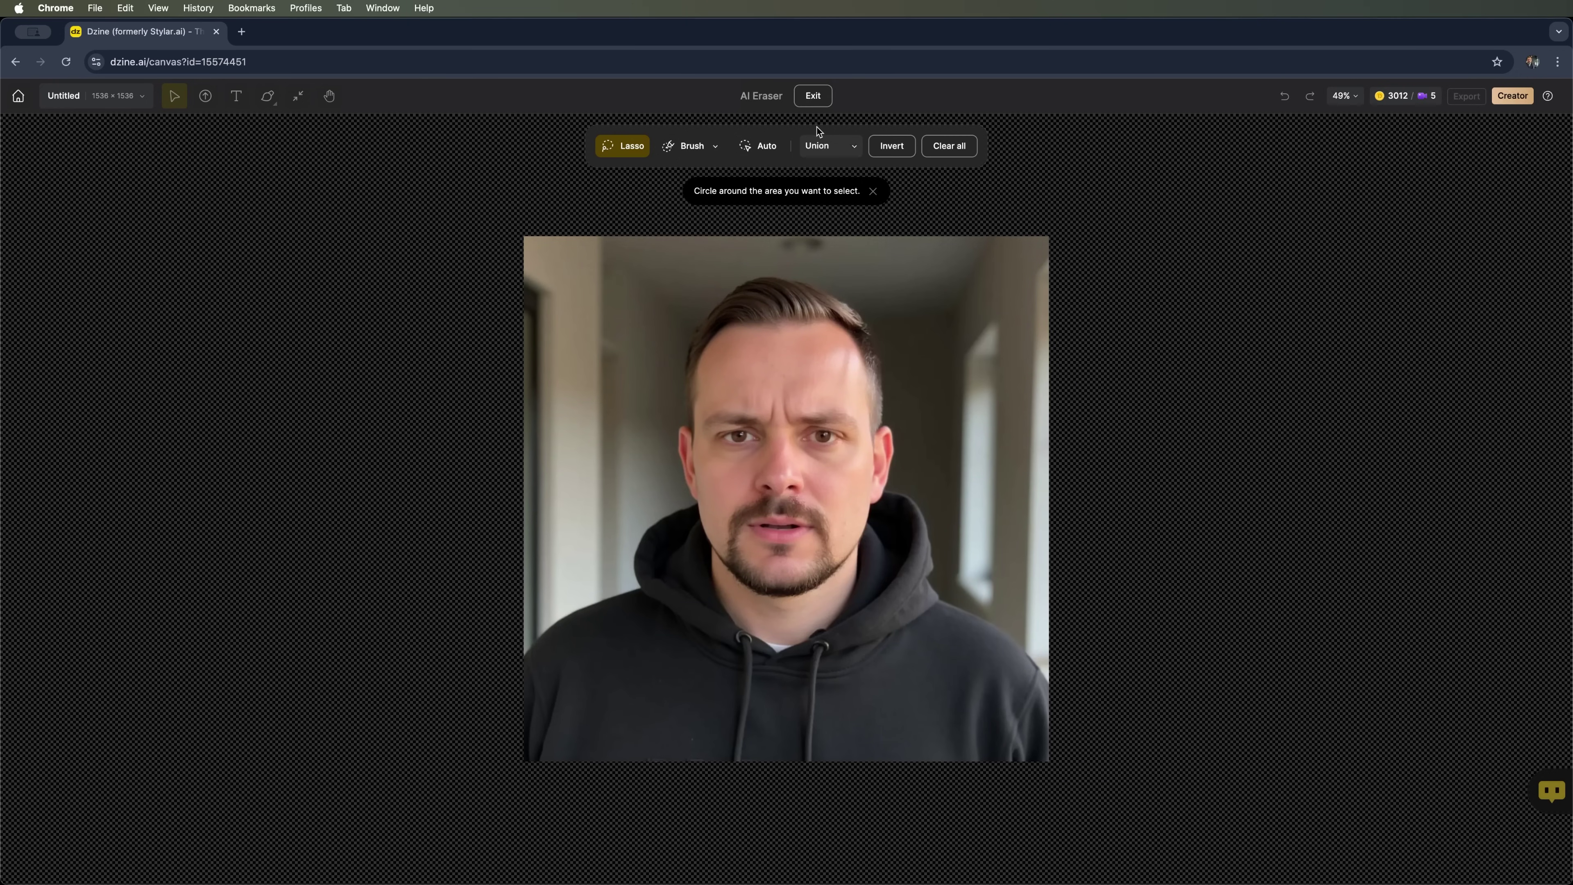
pyautogui.click(812, 95)
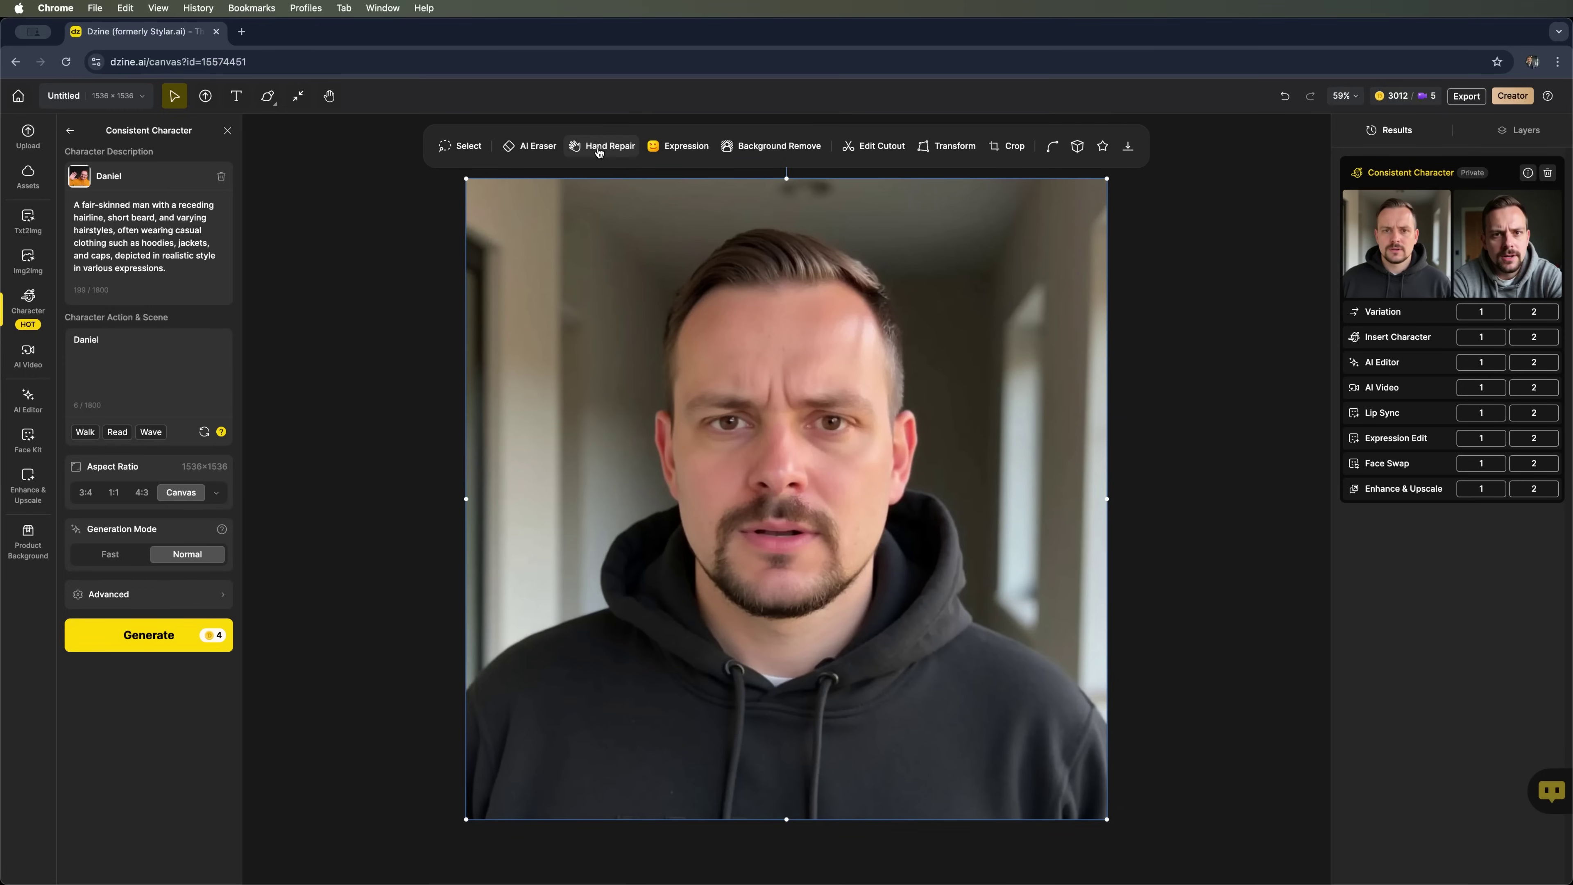
# In Expression Edit, set Daniel's Lip Openness to -0.12 and Smile to 0.09.
pyautogui.click(670, 150)
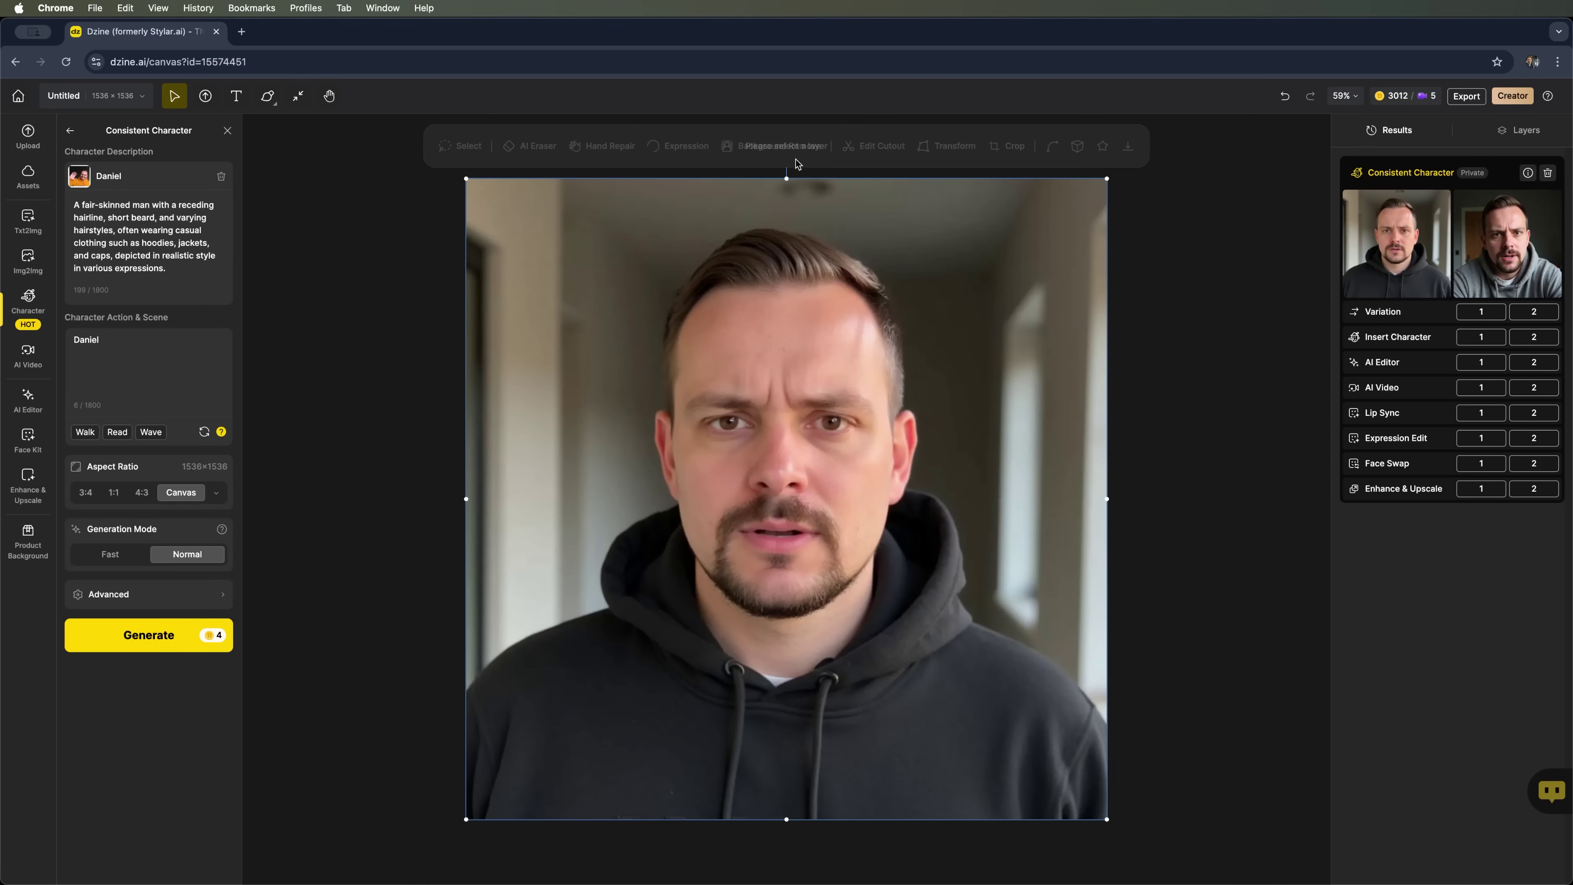
pyautogui.click(779, 147)
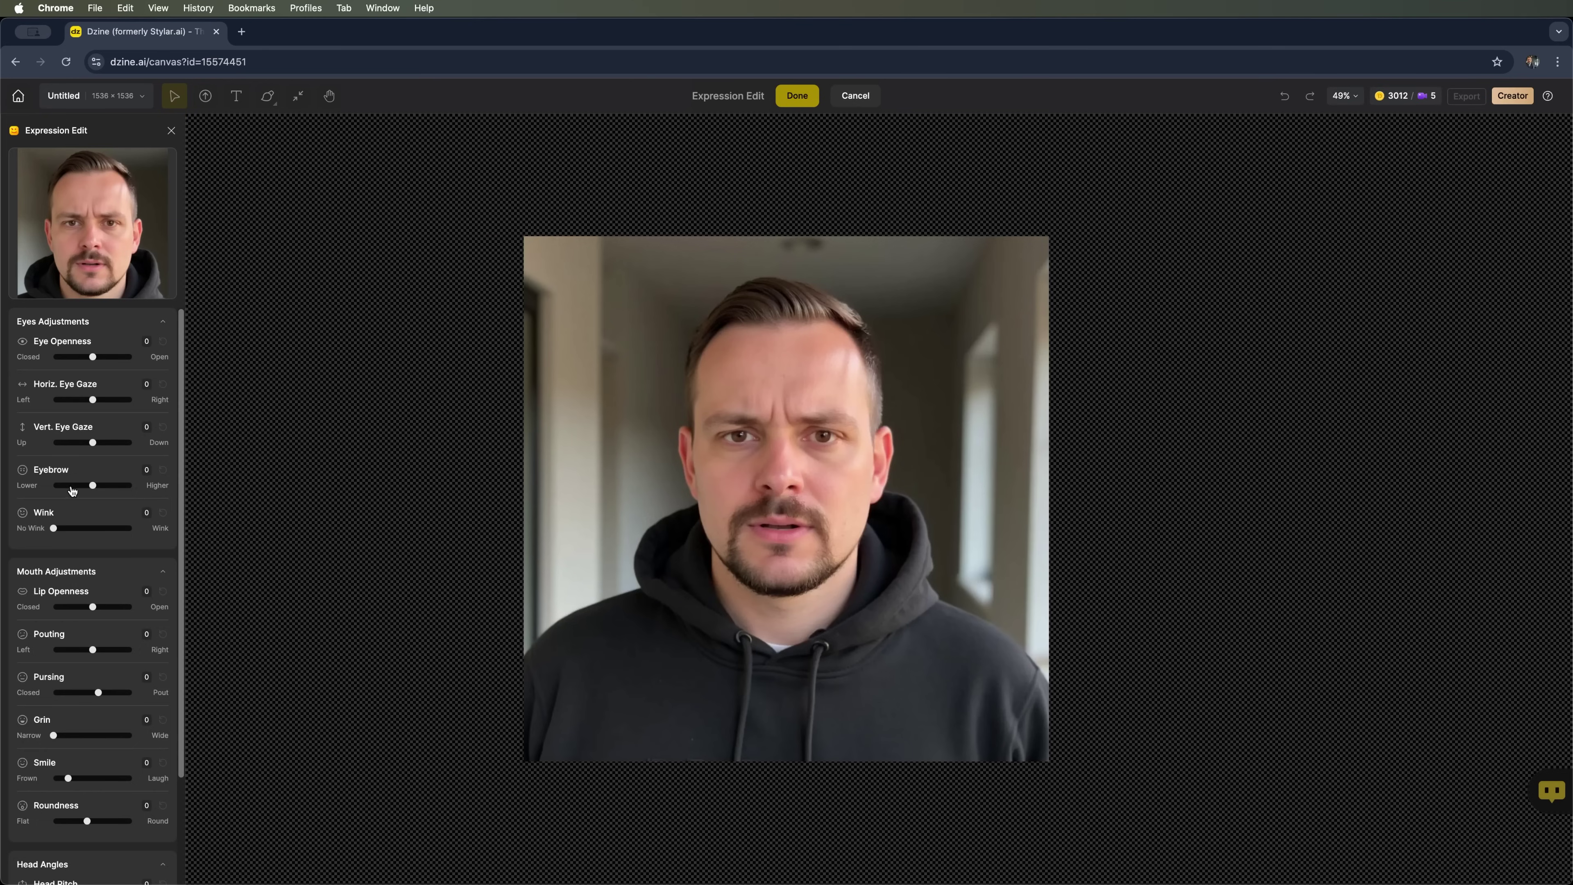
pyautogui.scroll(-2, 50, 595)
pyautogui.scroll(-2, 56, 590)
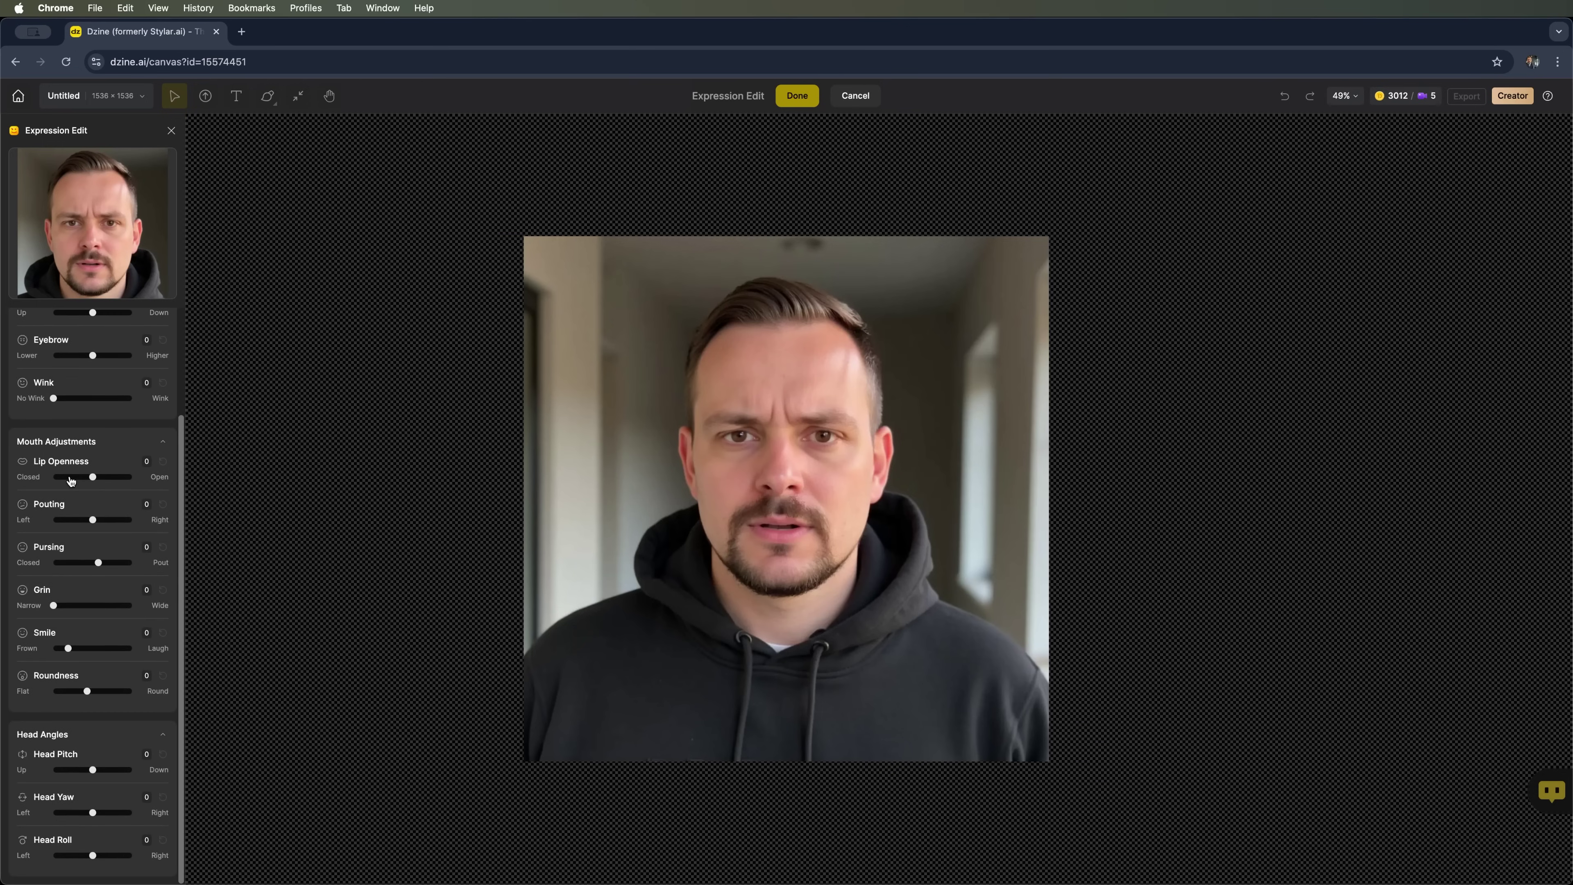
pyautogui.moveTo(96, 479); pyautogui.dragTo(56, 481)
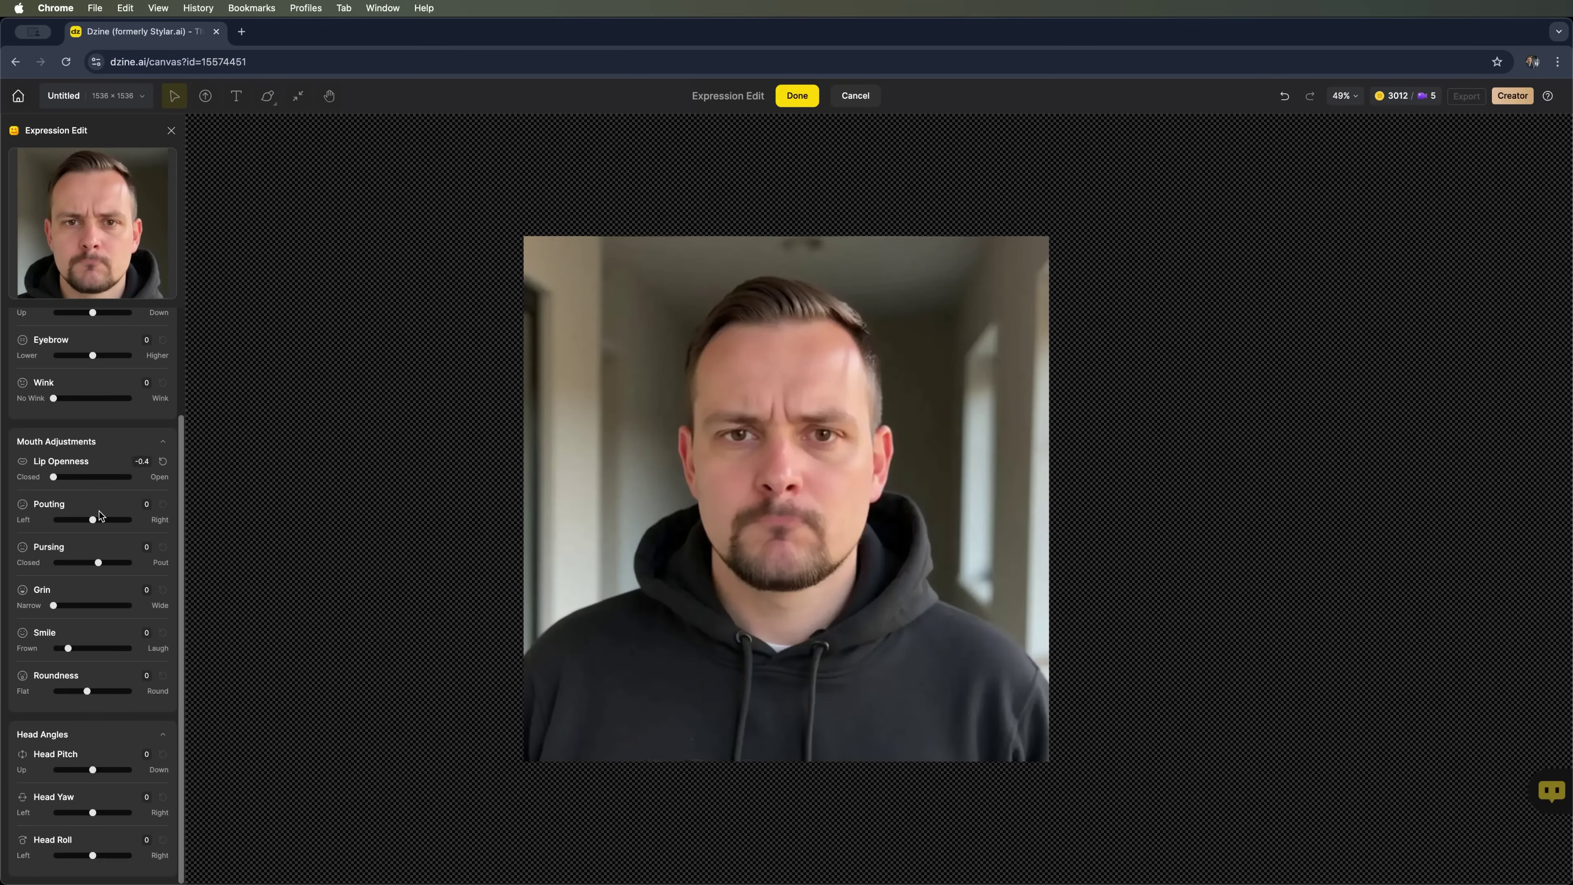
pyautogui.click(56, 478)
pyautogui.moveTo(56, 478); pyautogui.dragTo(77, 478)
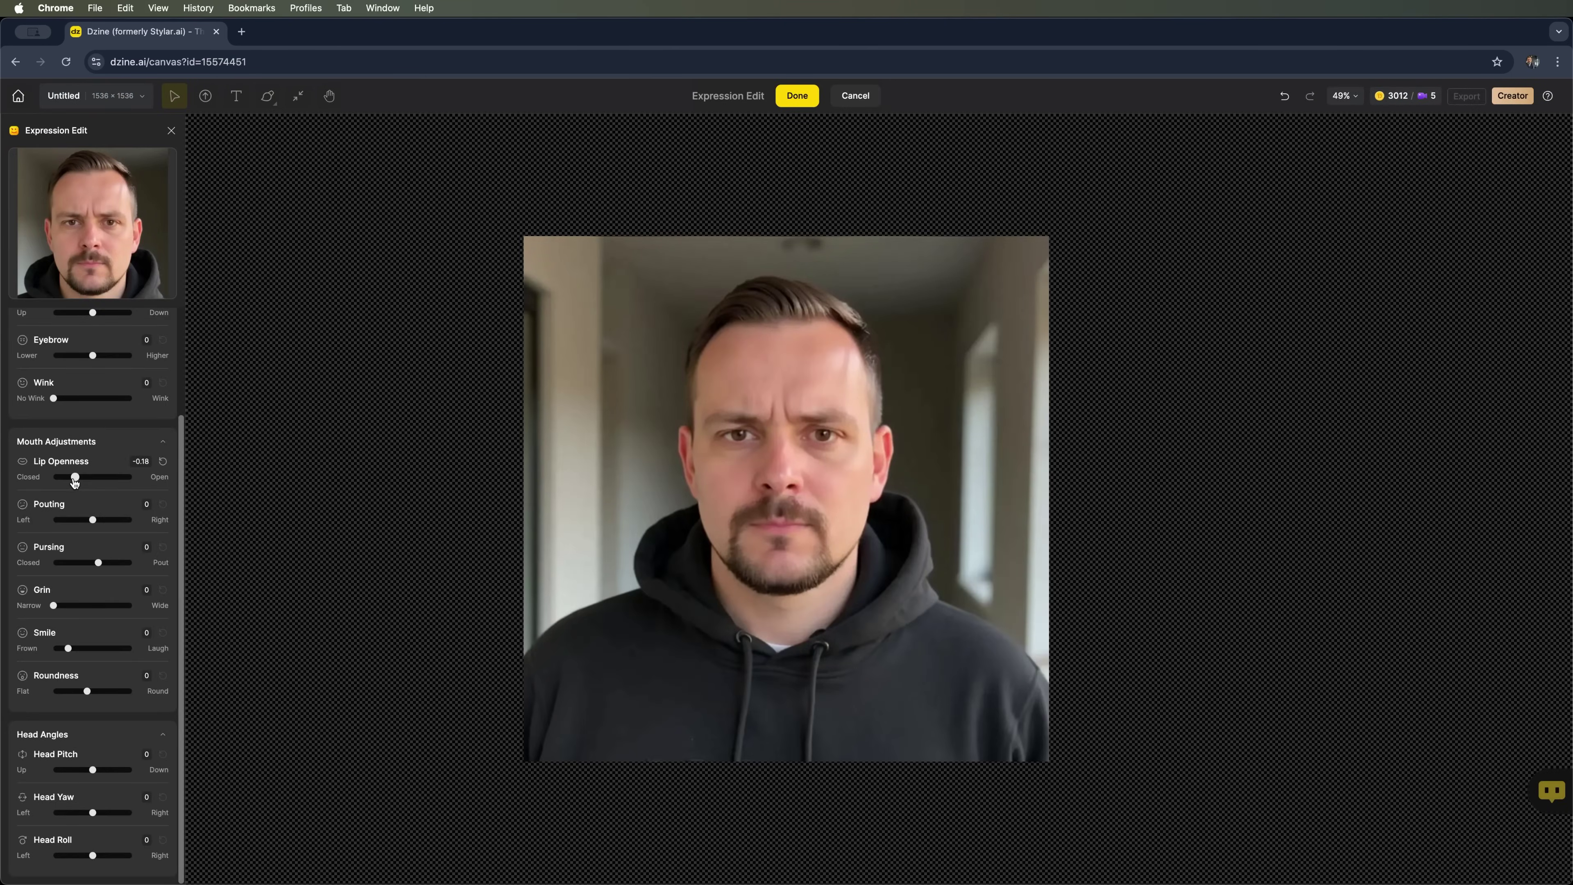
pyautogui.moveTo(74, 479); pyautogui.dragTo(80, 478)
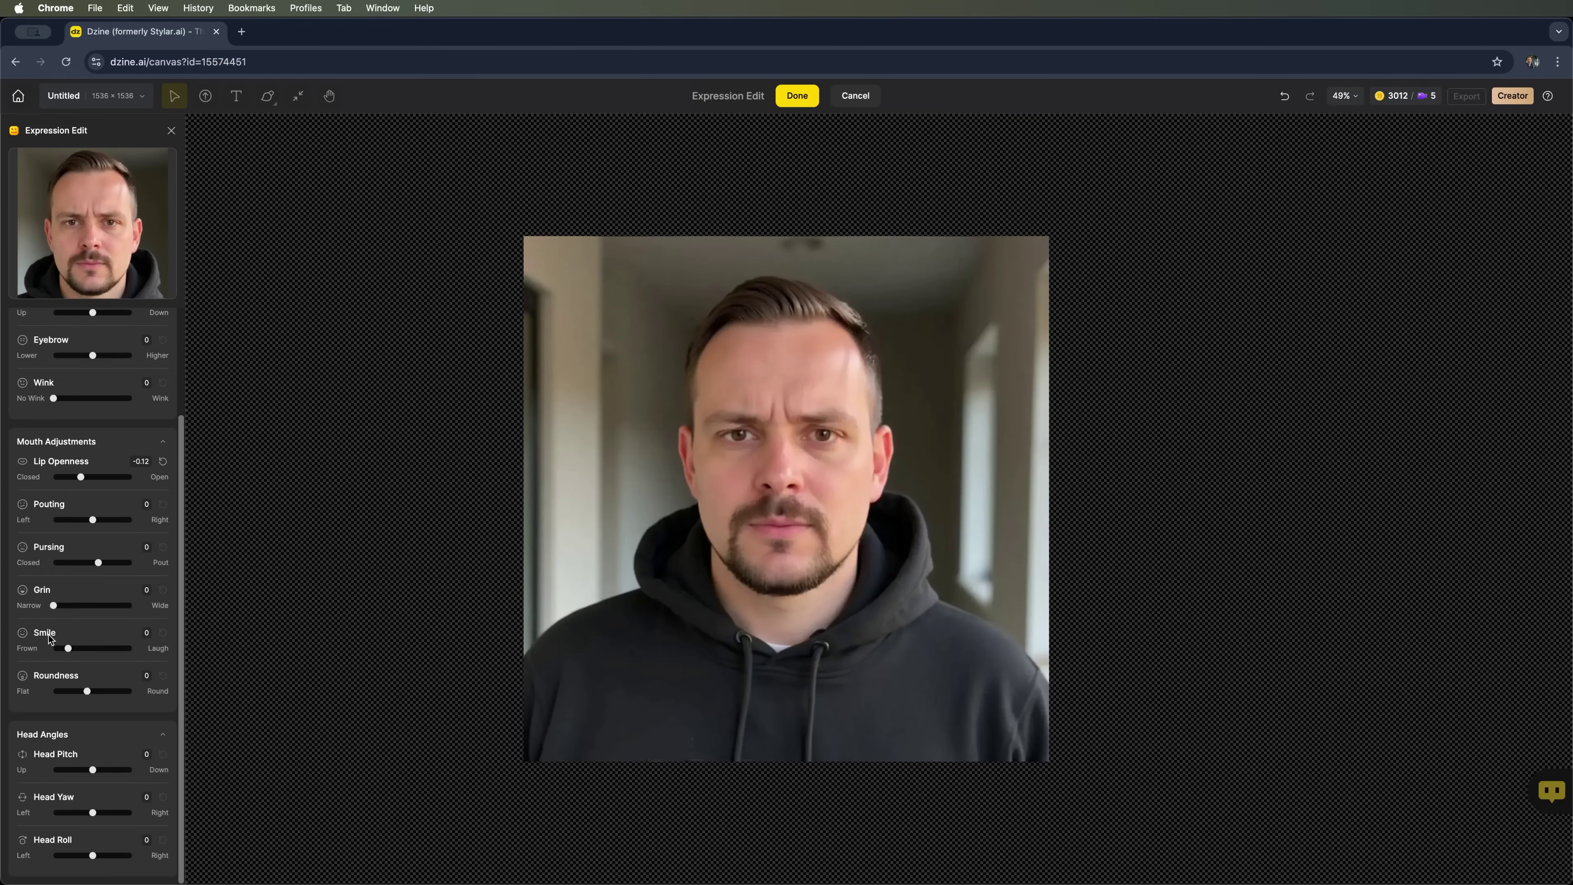
pyautogui.moveTo(68, 648); pyautogui.dragTo(74, 651)
# Apply the -0.12 lip openness and 0.09 smile edits to Daniel's canvas image.
pyautogui.click(799, 98)
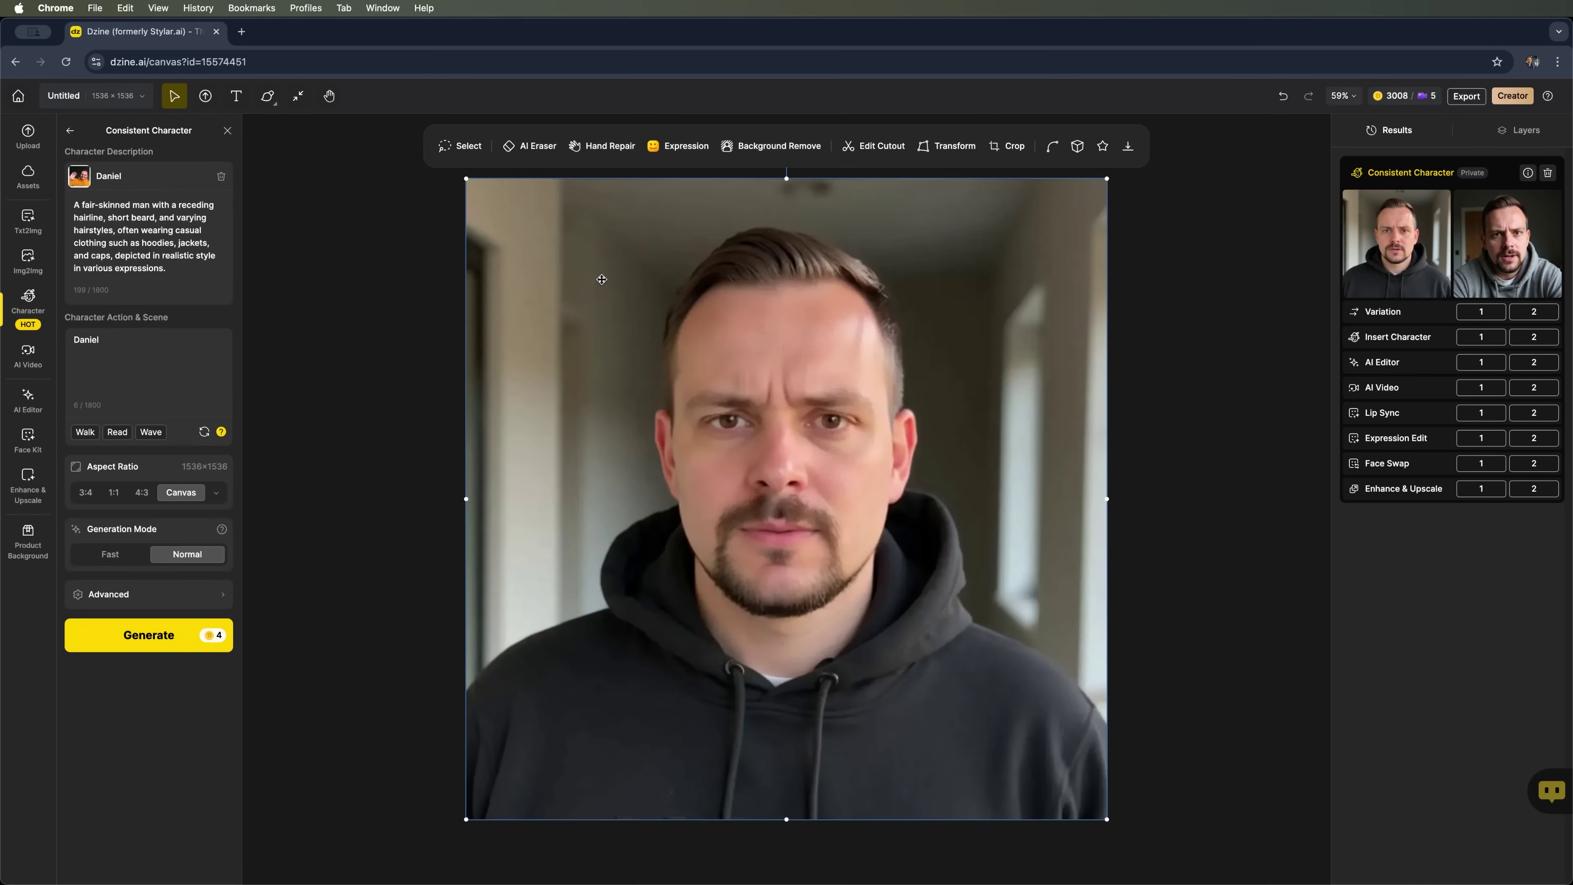
# Replace the character description with the explorer prompt and generate Daniel on a sunrise mountain.
pyautogui.tripleClick(164, 267)
pyautogui.press('super+v')
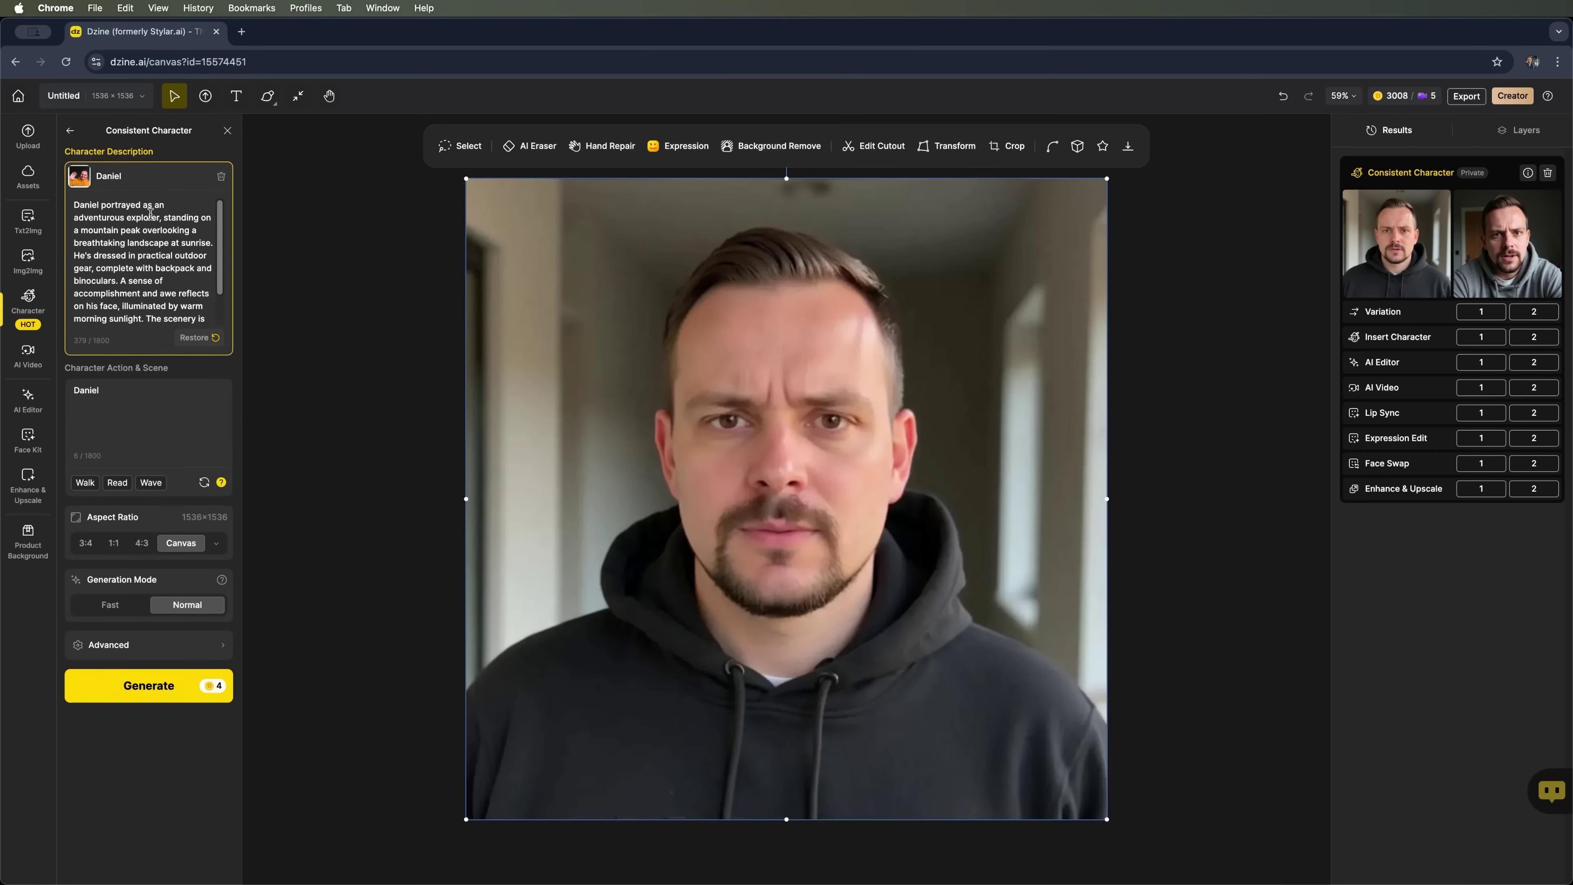
pyautogui.scroll(-2, 114, 235)
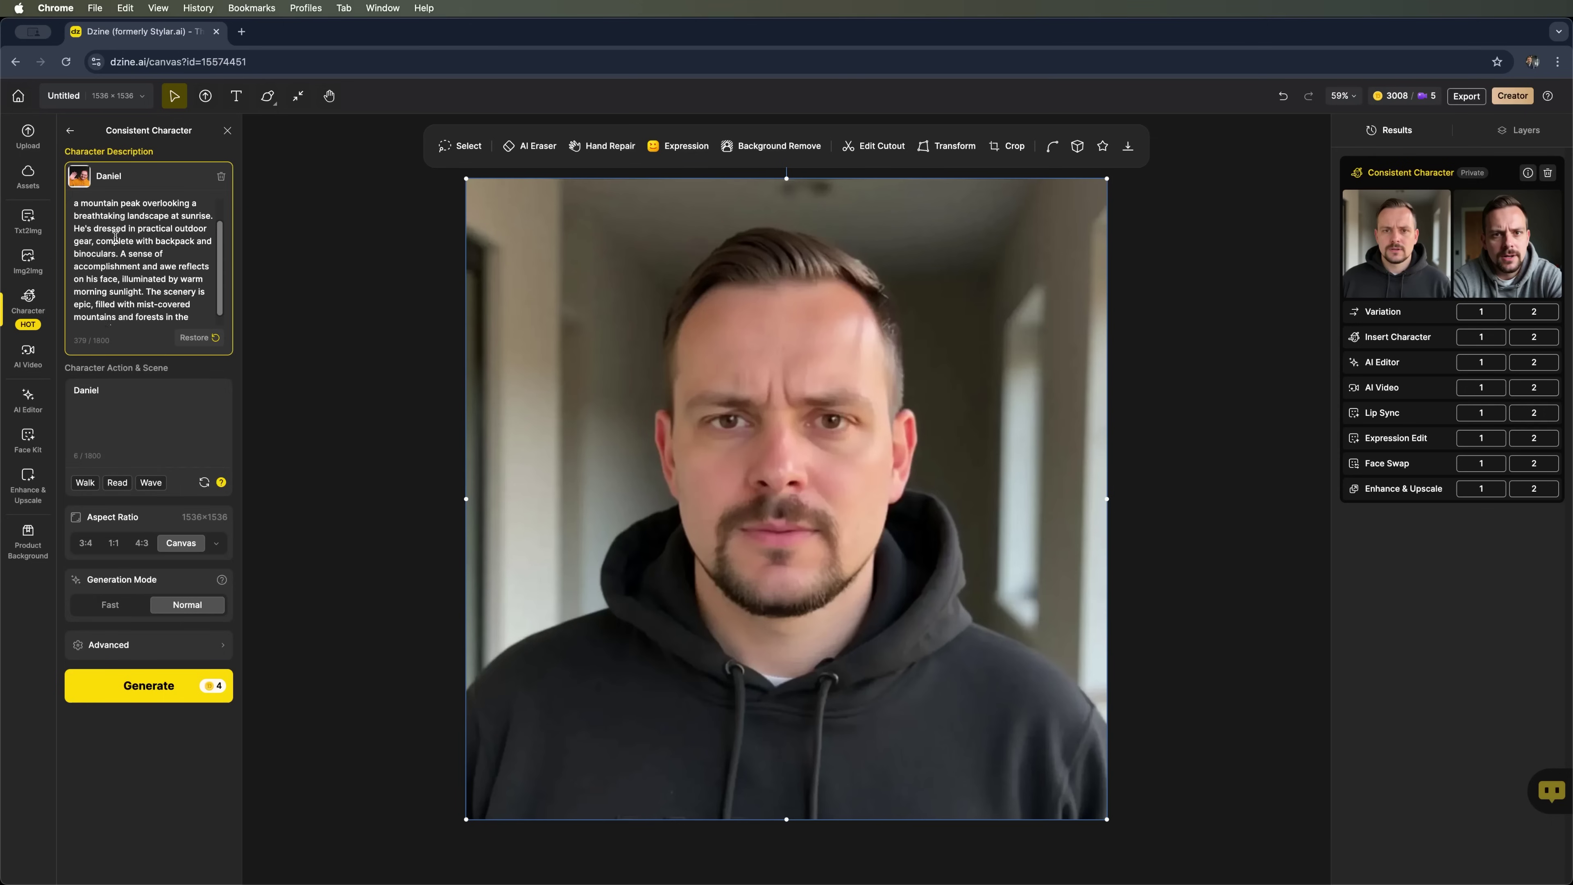
pyautogui.click(154, 689)
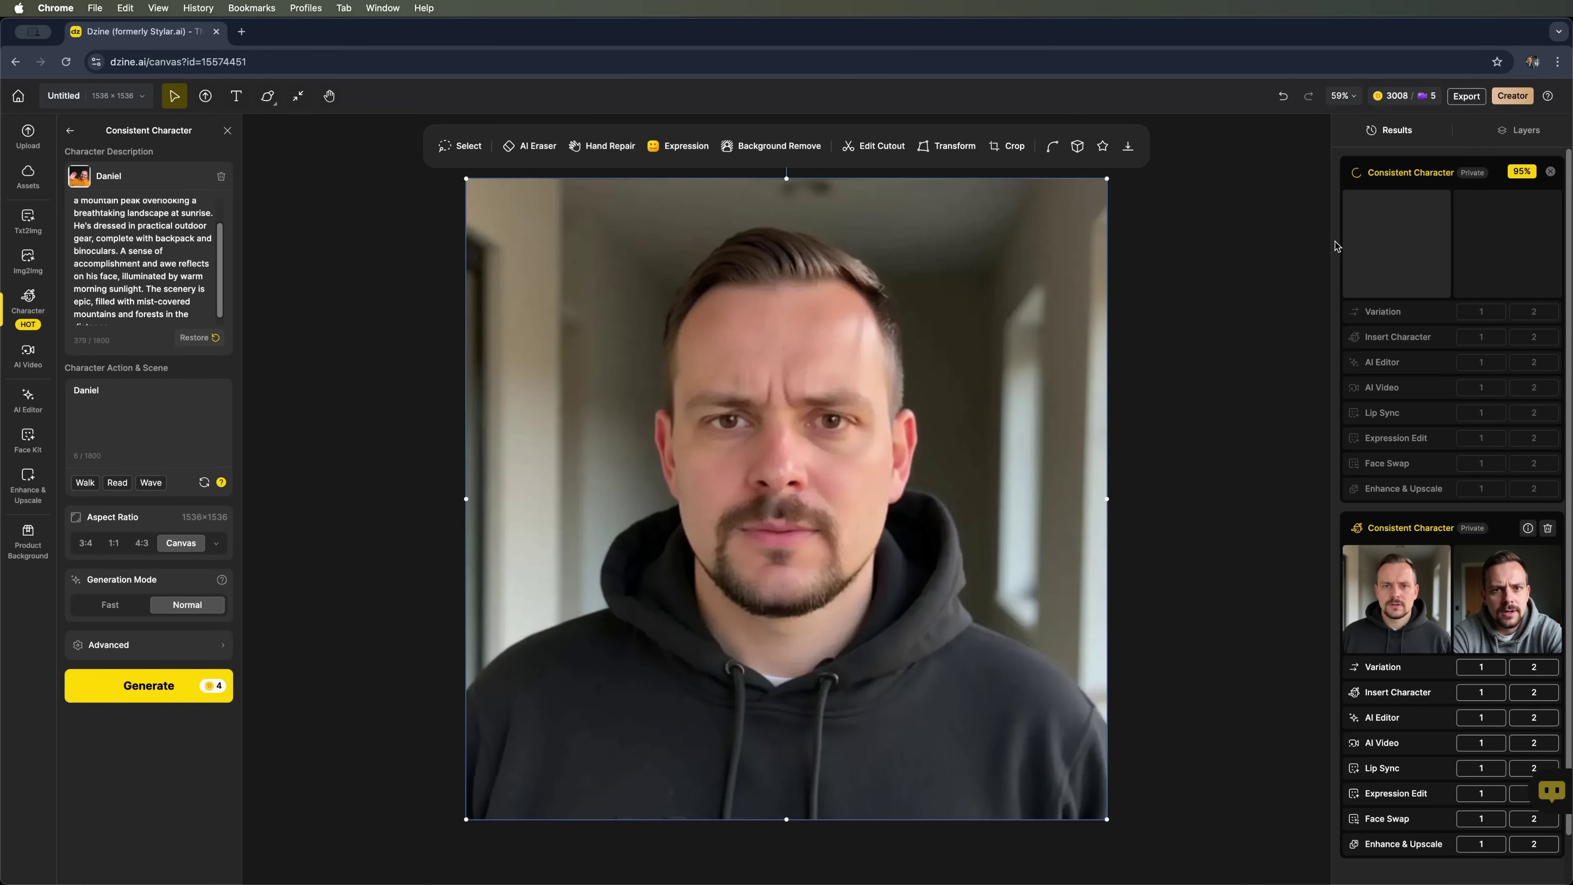
# Open the second hiking result, the orange-jacket explorer, and place it on the canvas.
pyautogui.scroll(3, 106, 253)
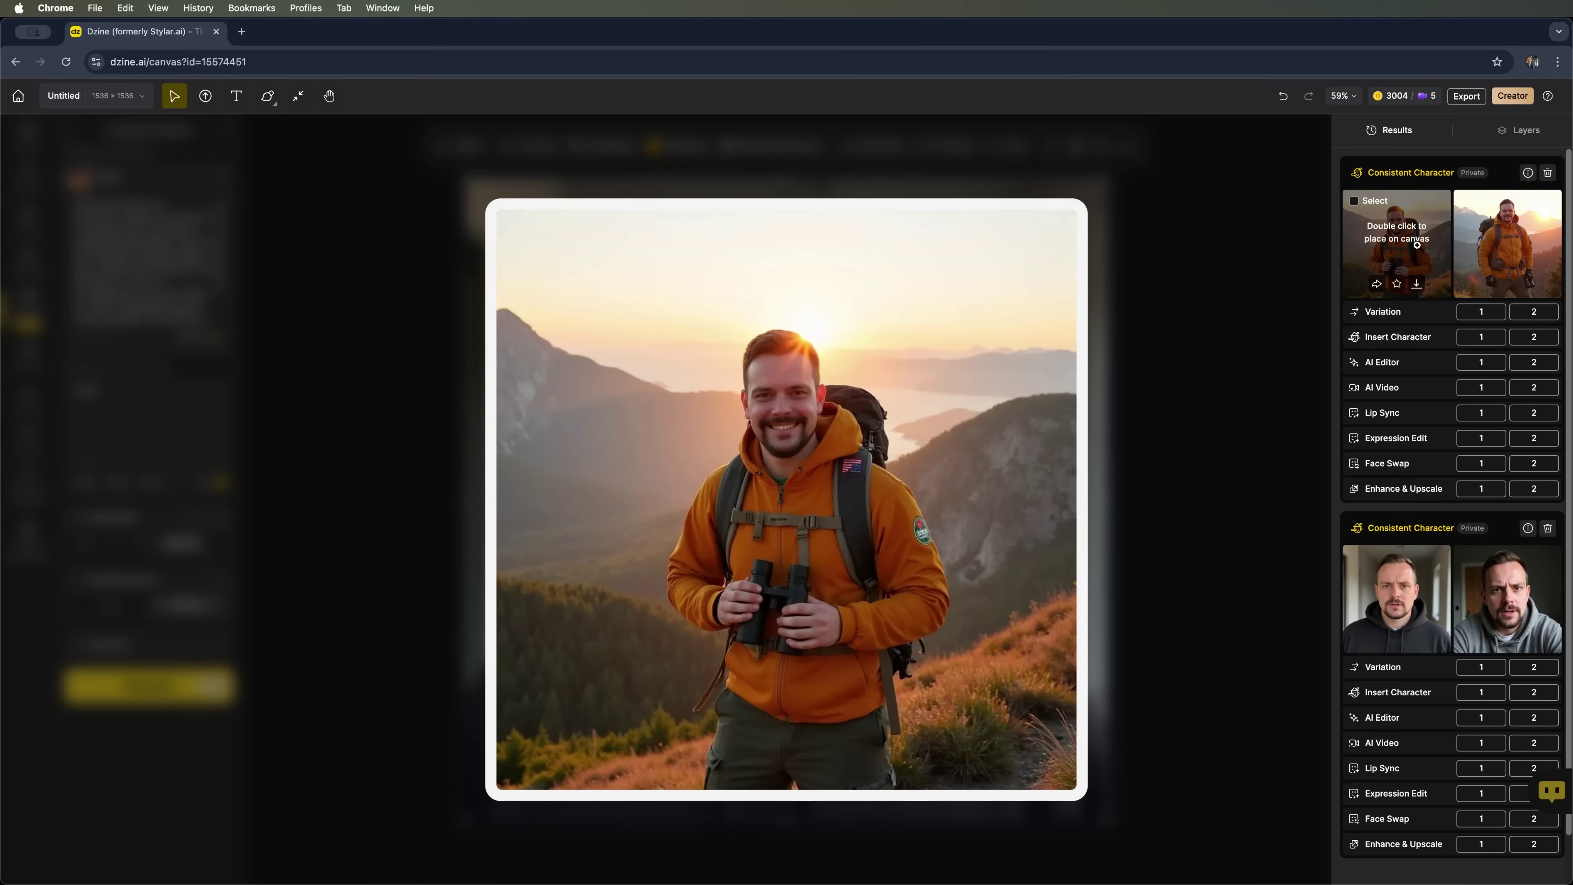
pyautogui.moveTo(1528, 241)
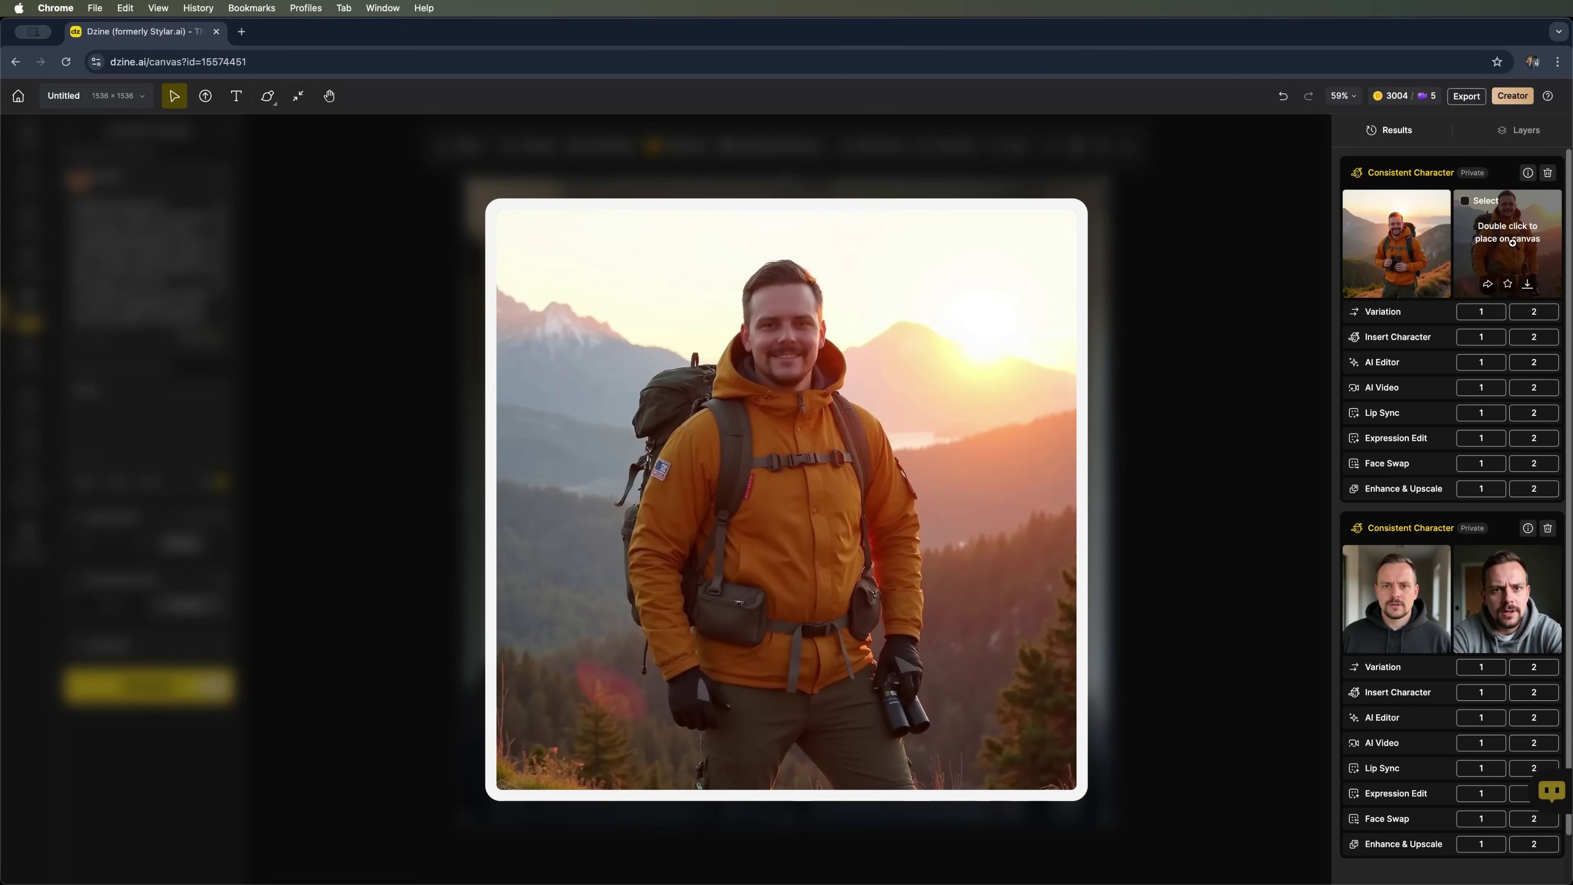
pyautogui.click(1512, 242)
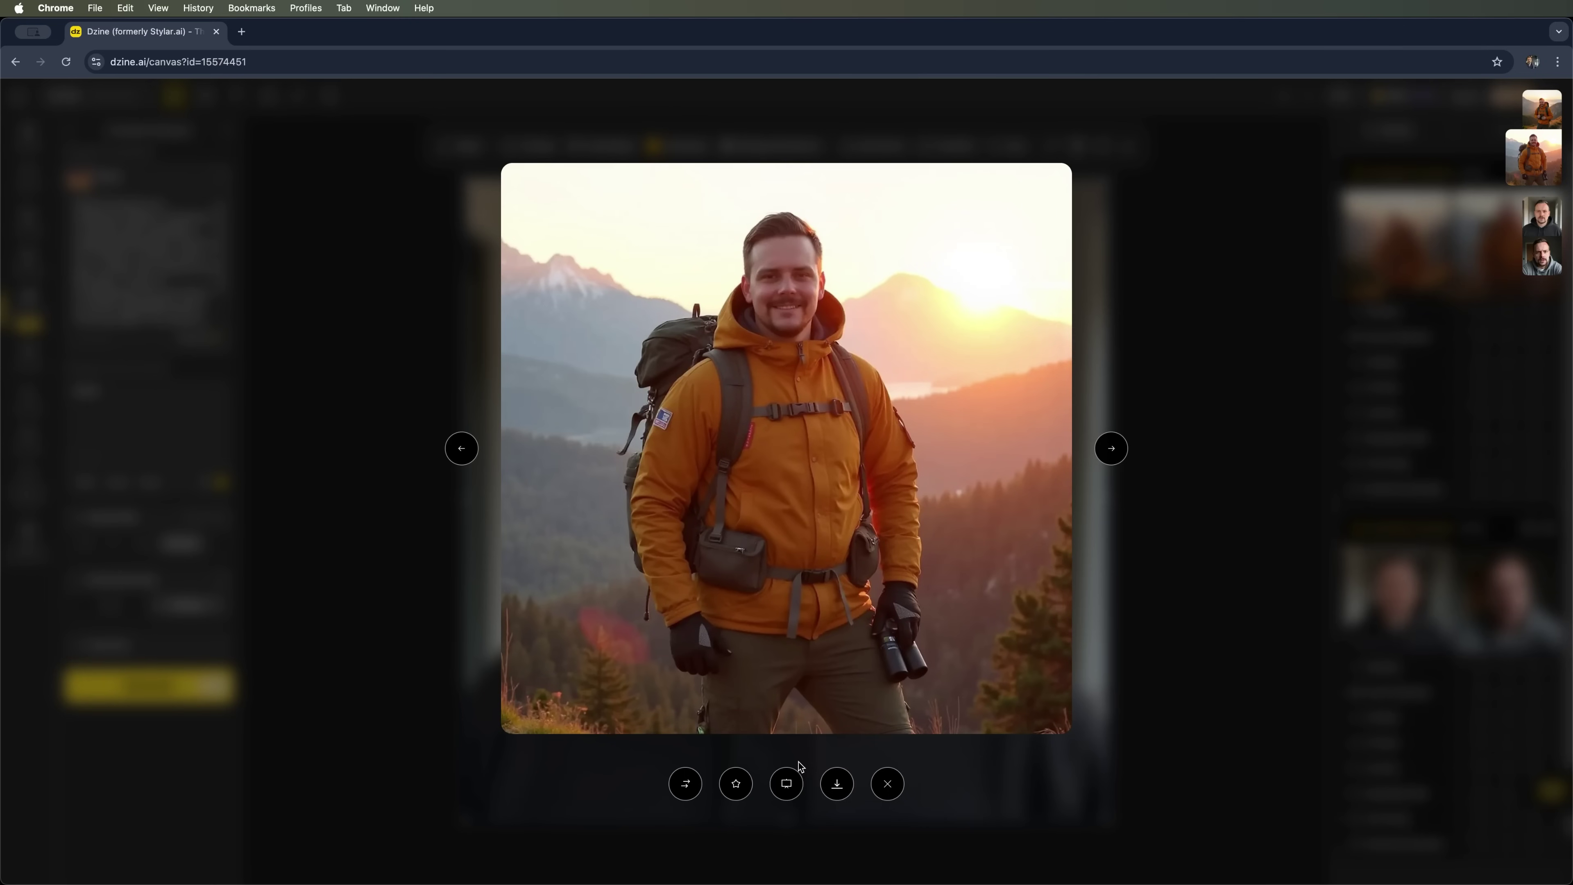
pyautogui.click(796, 782)
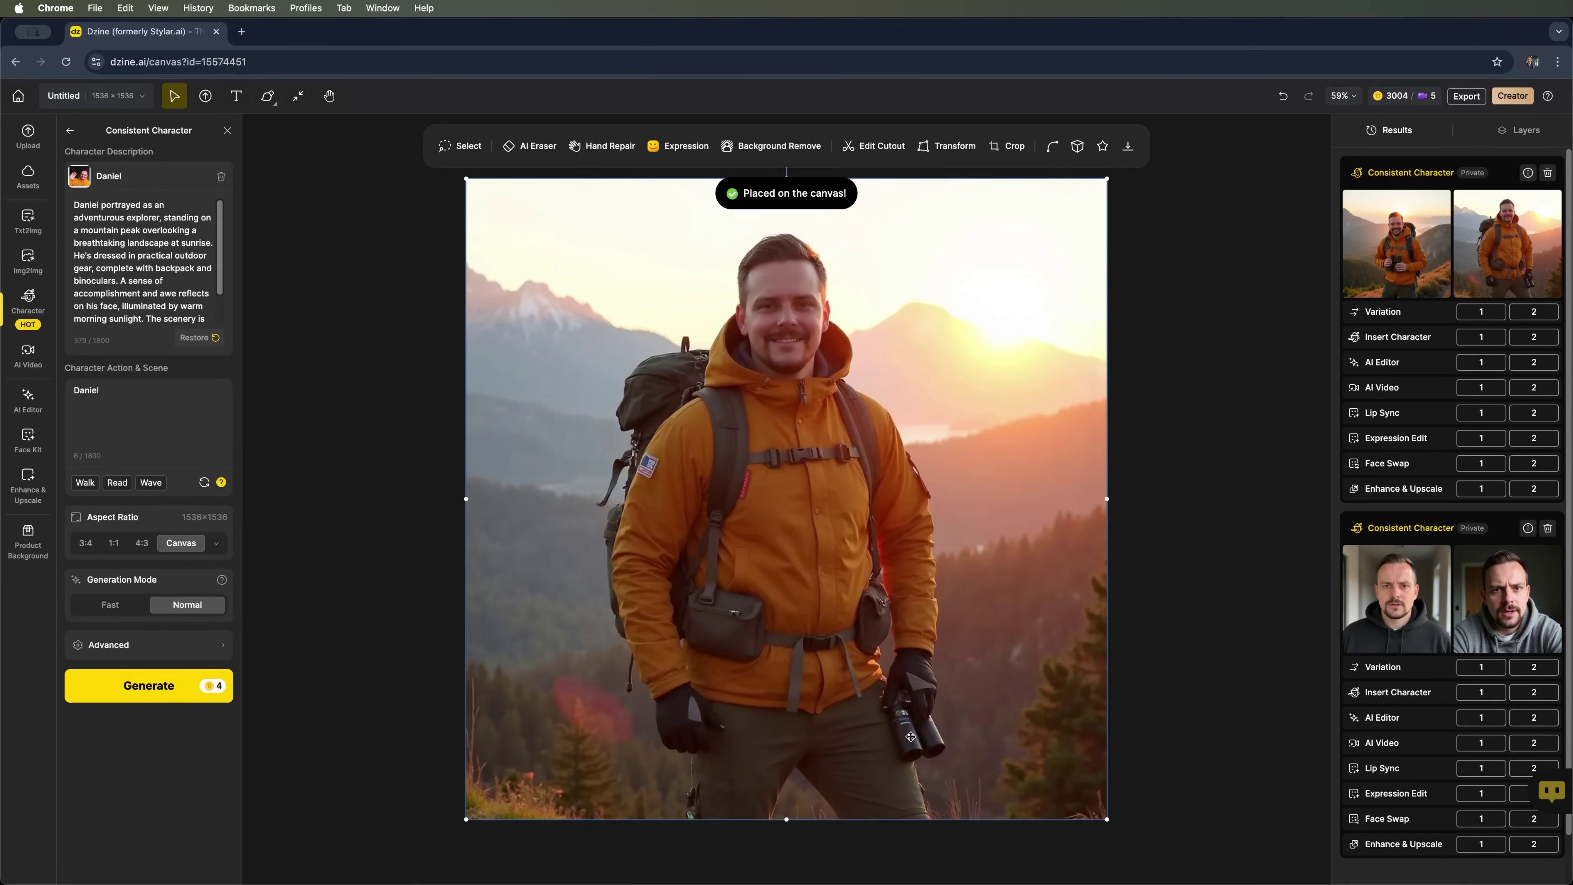
# Paint over the binoculars at Daniel's hip with an enlarged AI Eraser brush and generate.
pyautogui.click(536, 148)
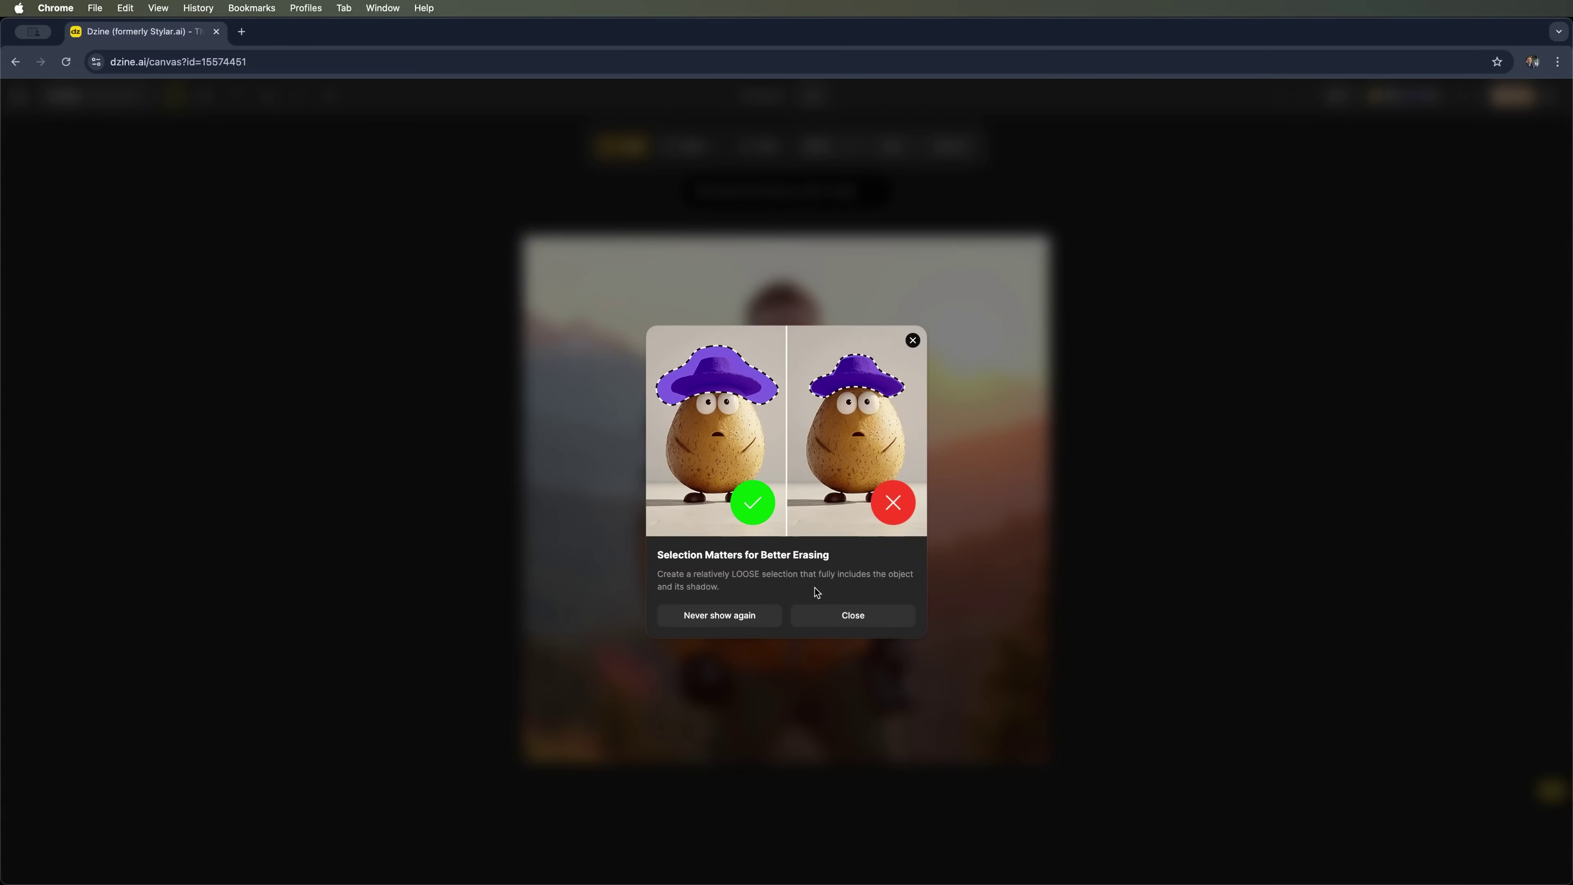
pyautogui.click(824, 616)
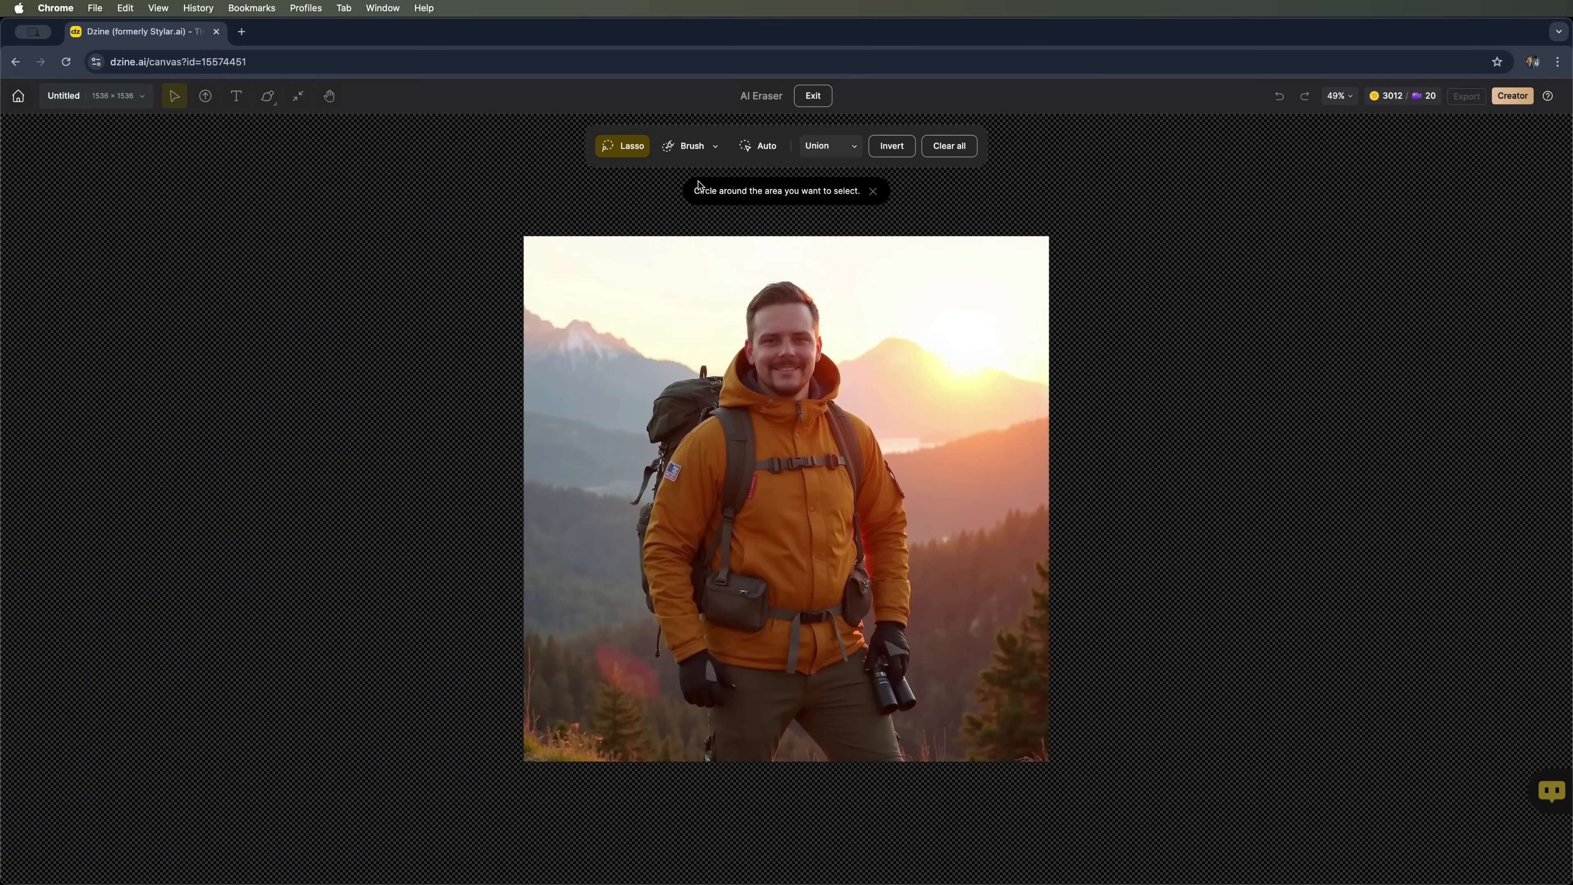
pyautogui.click(686, 149)
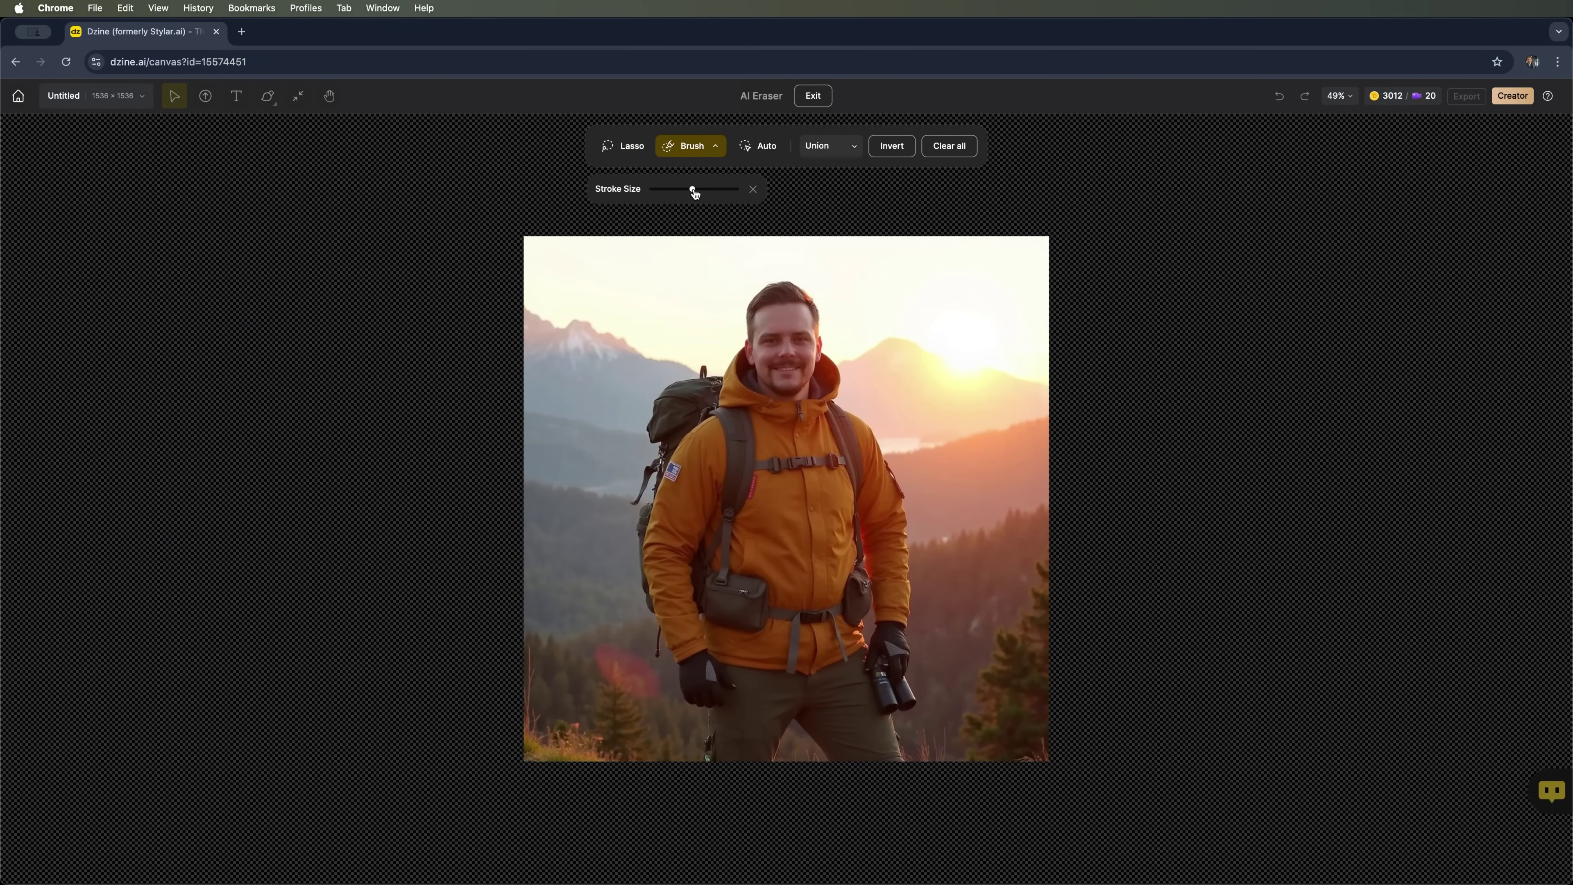
pyautogui.moveTo(692, 189); pyautogui.dragTo(701, 188)
pyautogui.moveTo(871, 703)
pyautogui.mouseDown()
pyautogui.moveTo(906, 668)
pyautogui.moveTo(878, 668)
pyautogui.moveTo(892, 659)
pyautogui.mouseUp()
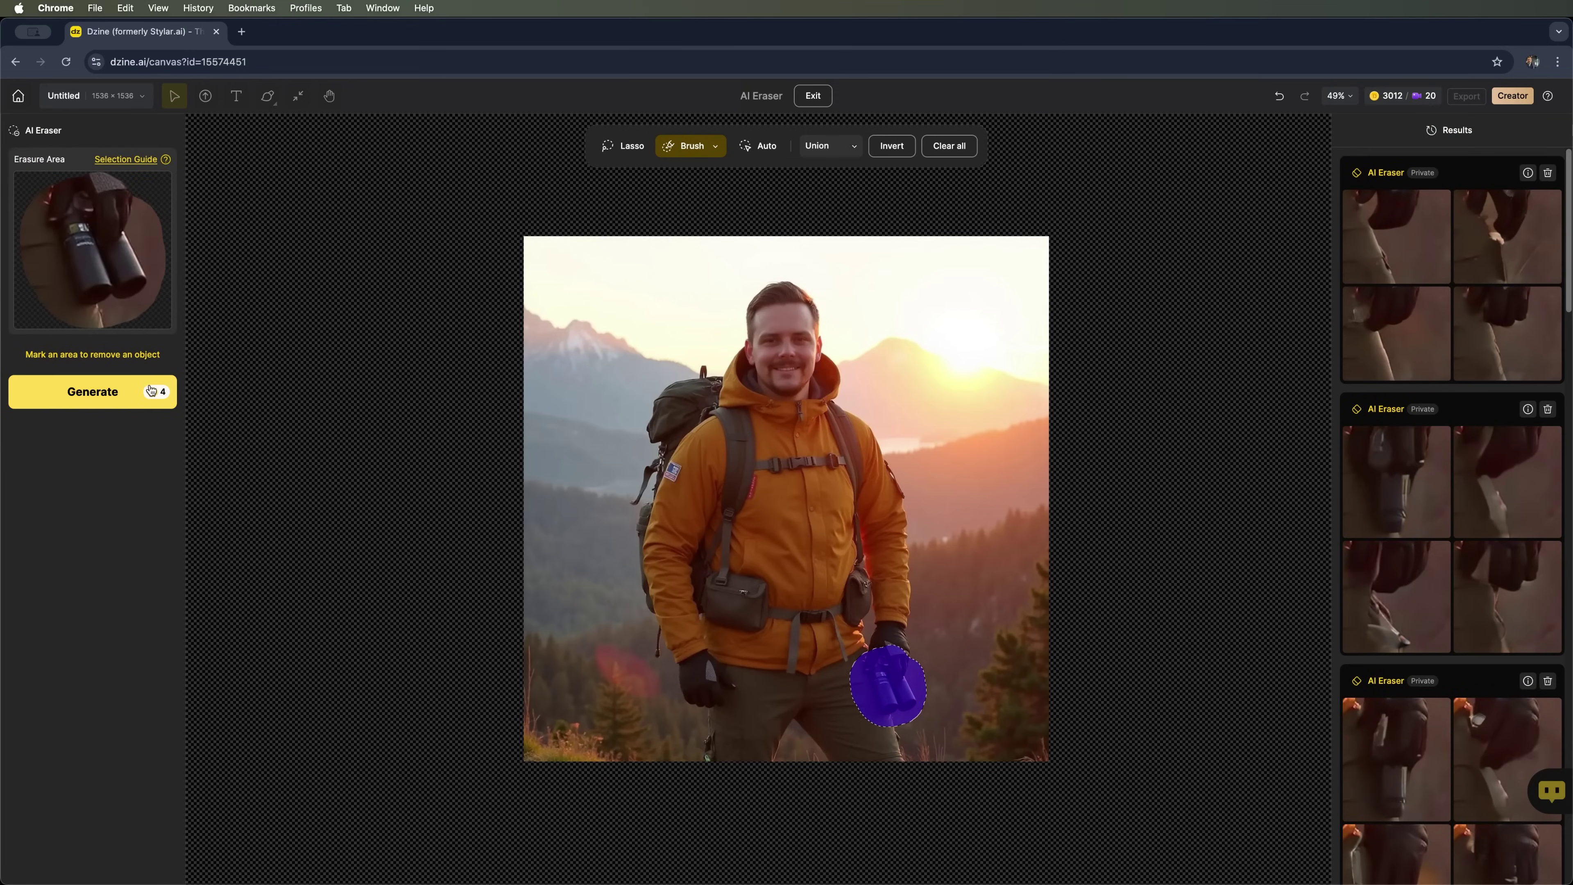
pyautogui.click(91, 393)
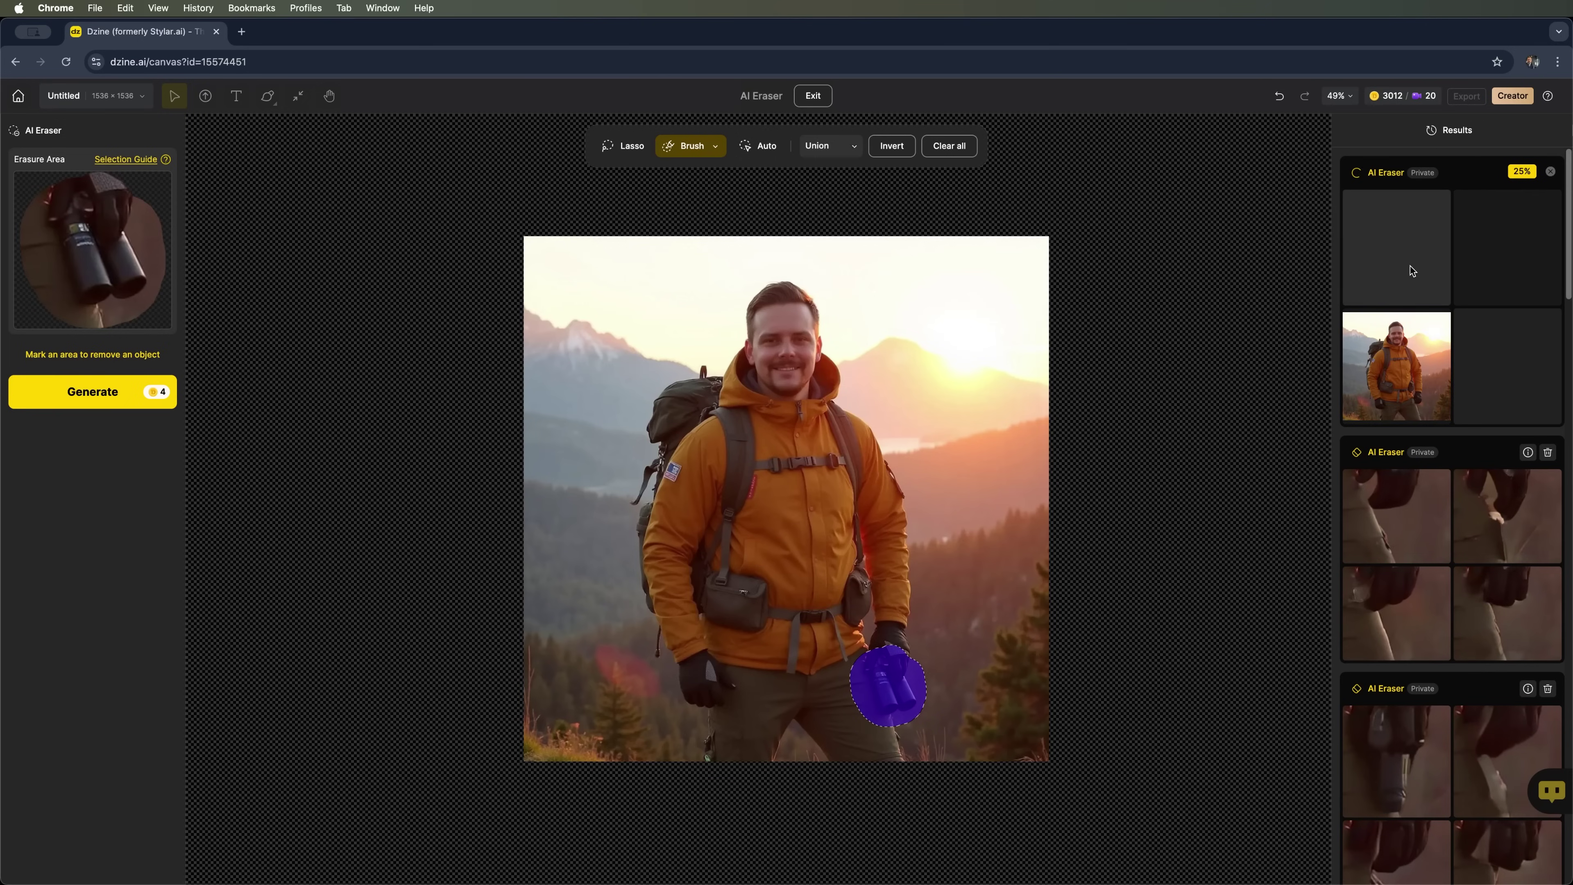
pyautogui.scroll(-3, 1486, 508)
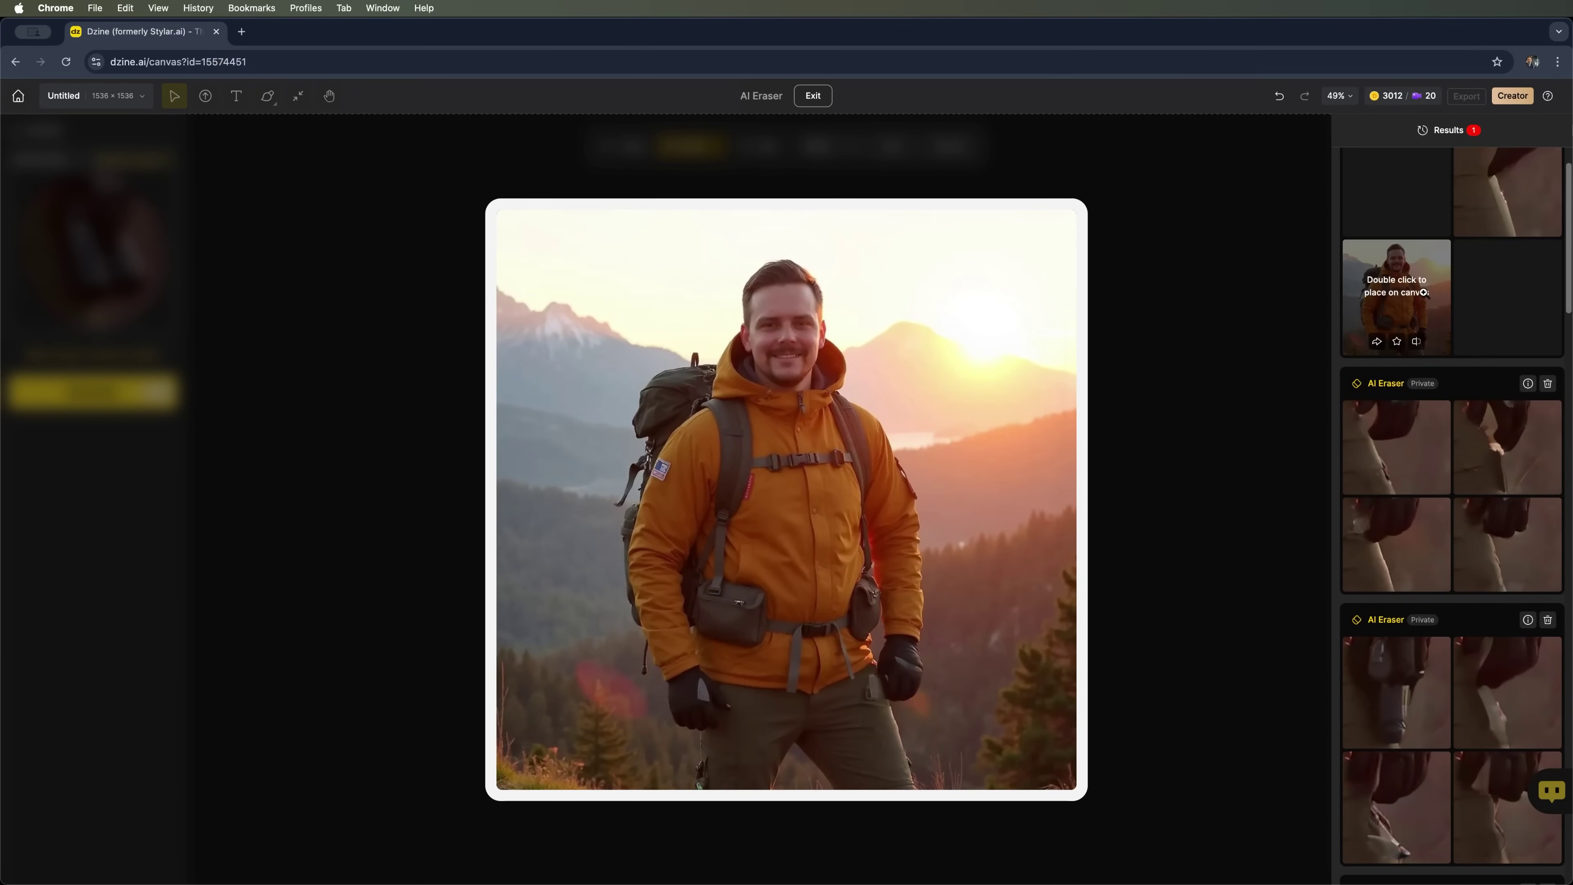
# Open an eraser result full-size and step back and forth through every binocular-free version.
pyautogui.click(1490, 282)
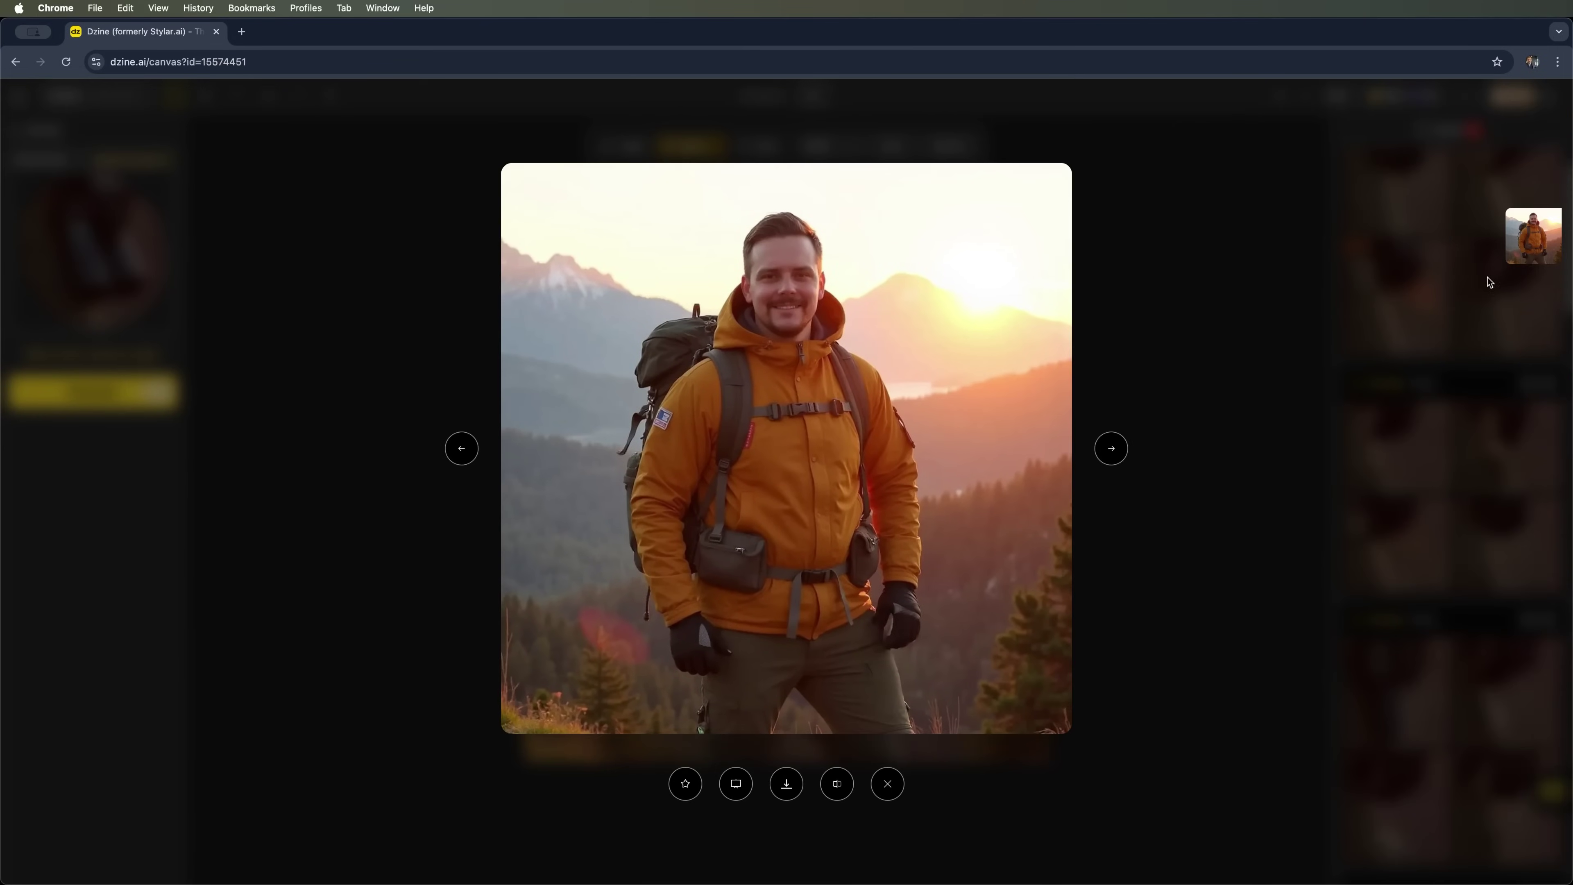
pyautogui.click(462, 449)
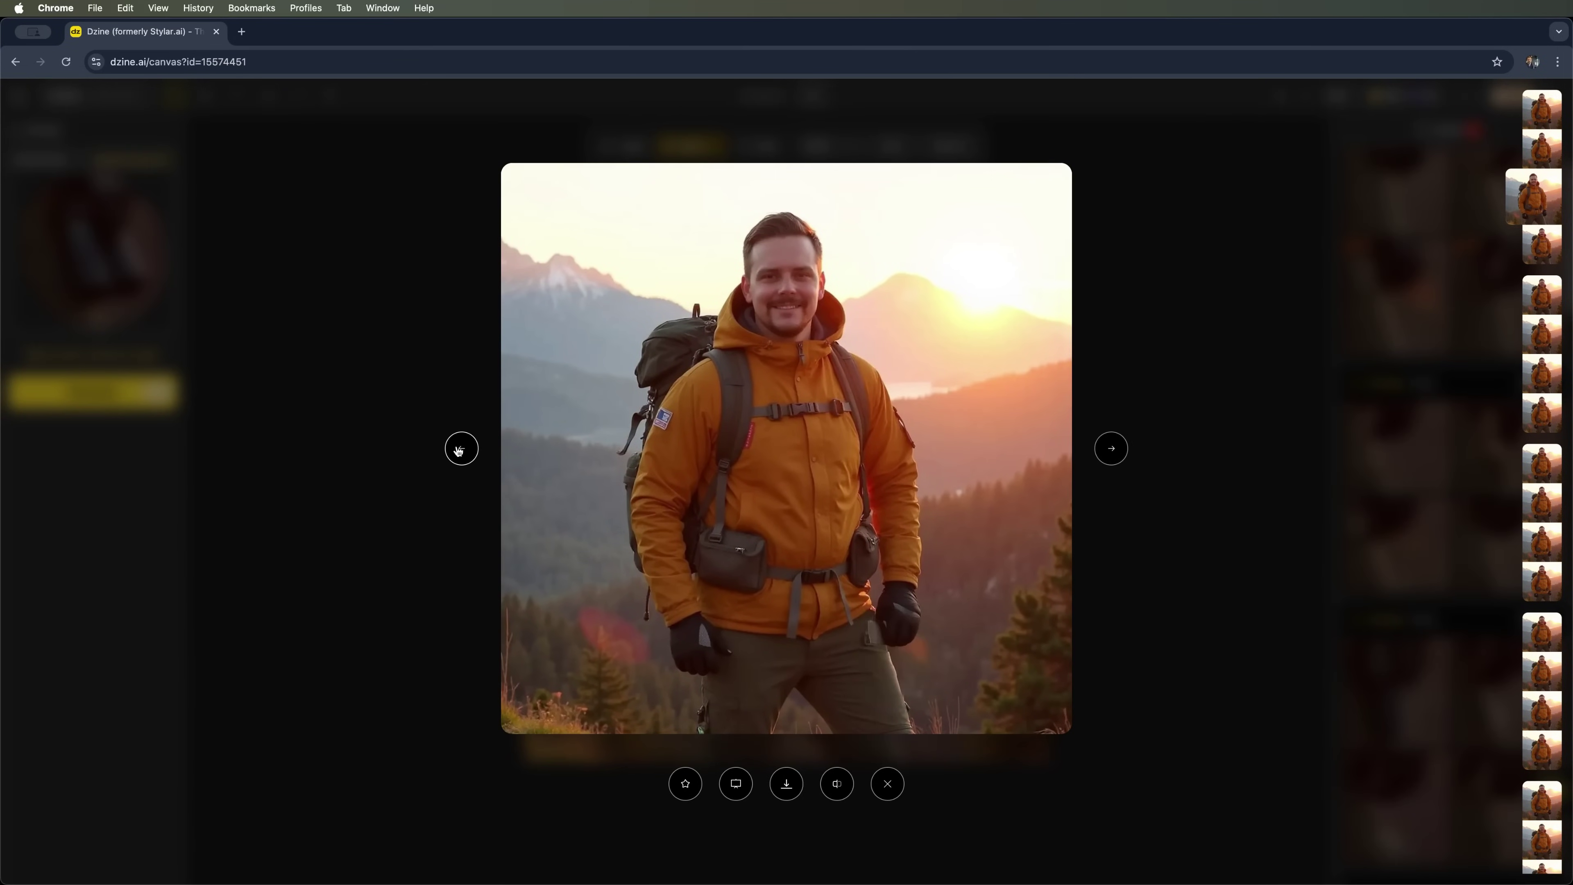
pyautogui.click(462, 449)
pyautogui.click(461, 448)
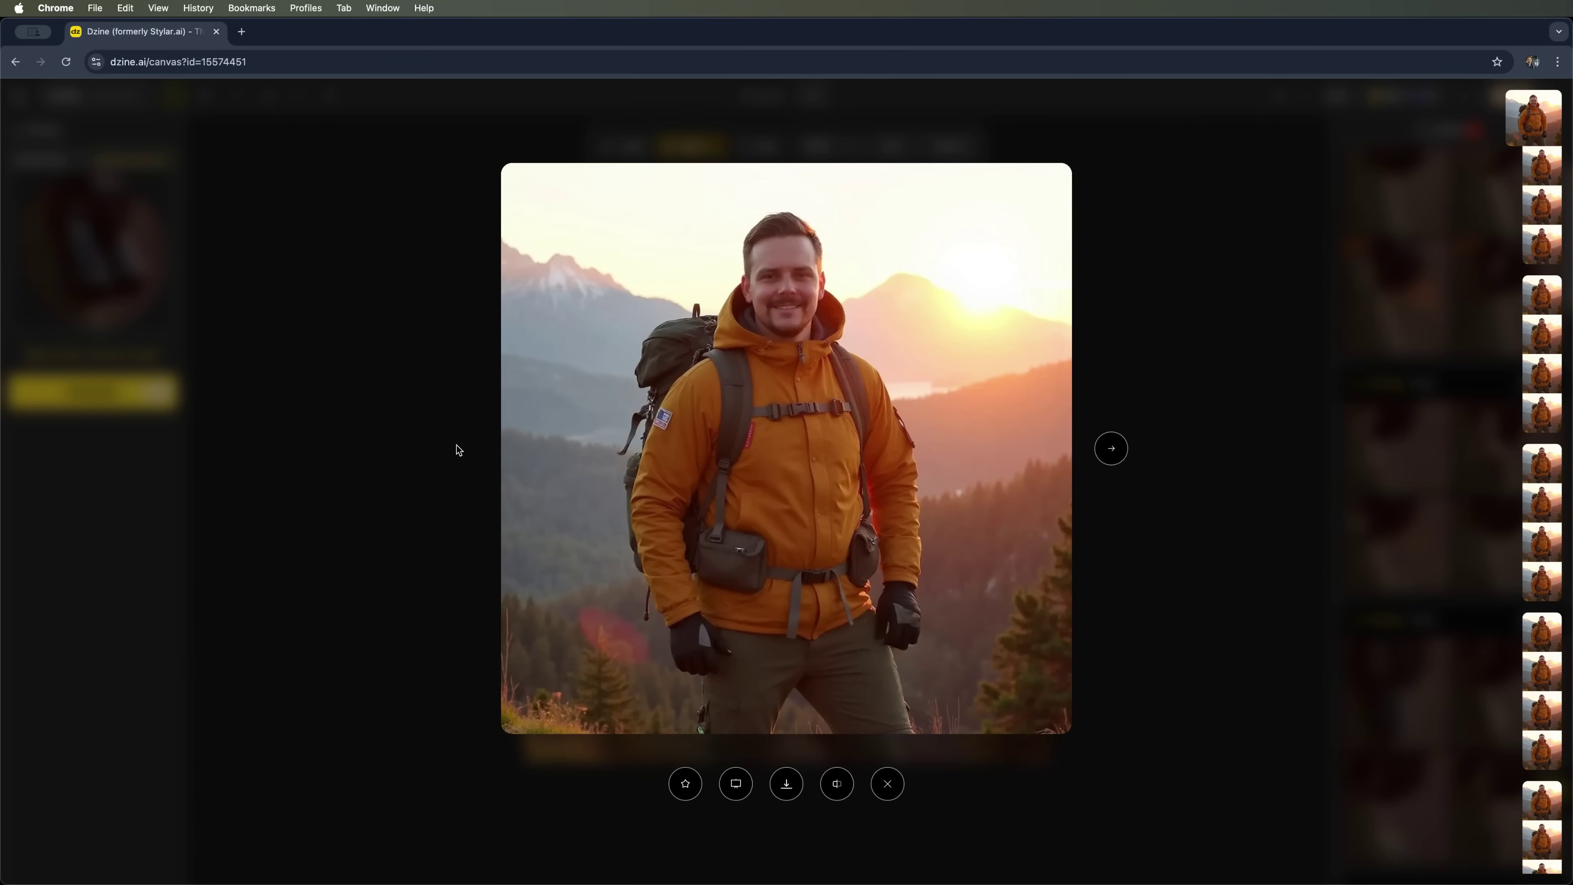
pyautogui.click(1111, 448)
pyautogui.click(1112, 450)
pyautogui.click(1115, 452)
pyautogui.click(1115, 452)
pyautogui.click(1114, 452)
pyautogui.click(1115, 452)
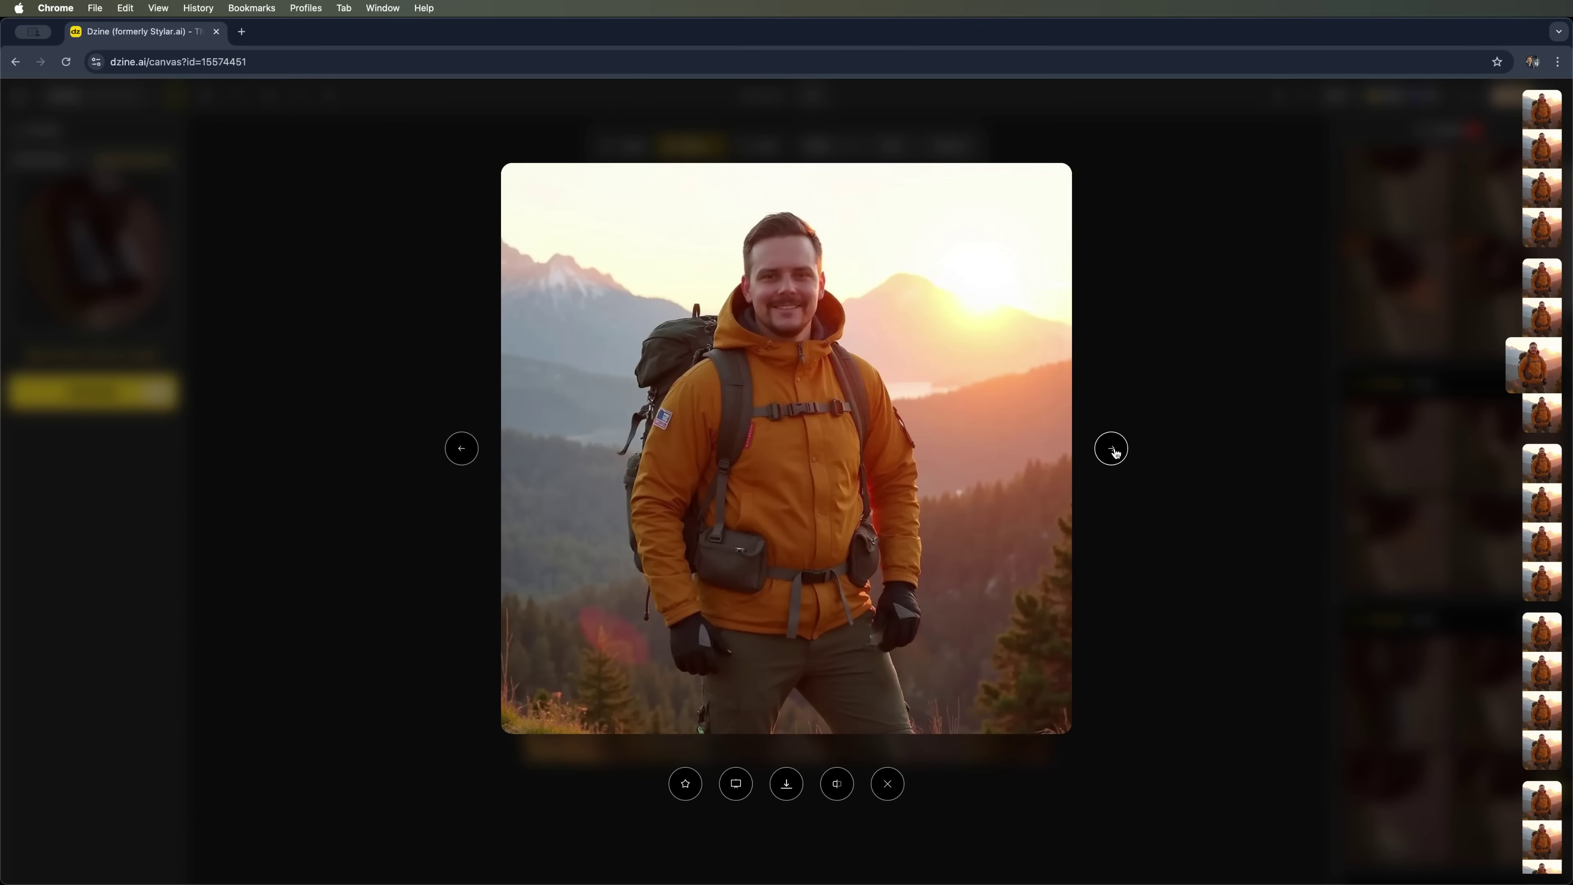
pyautogui.click(1115, 452)
pyautogui.click(1115, 452)
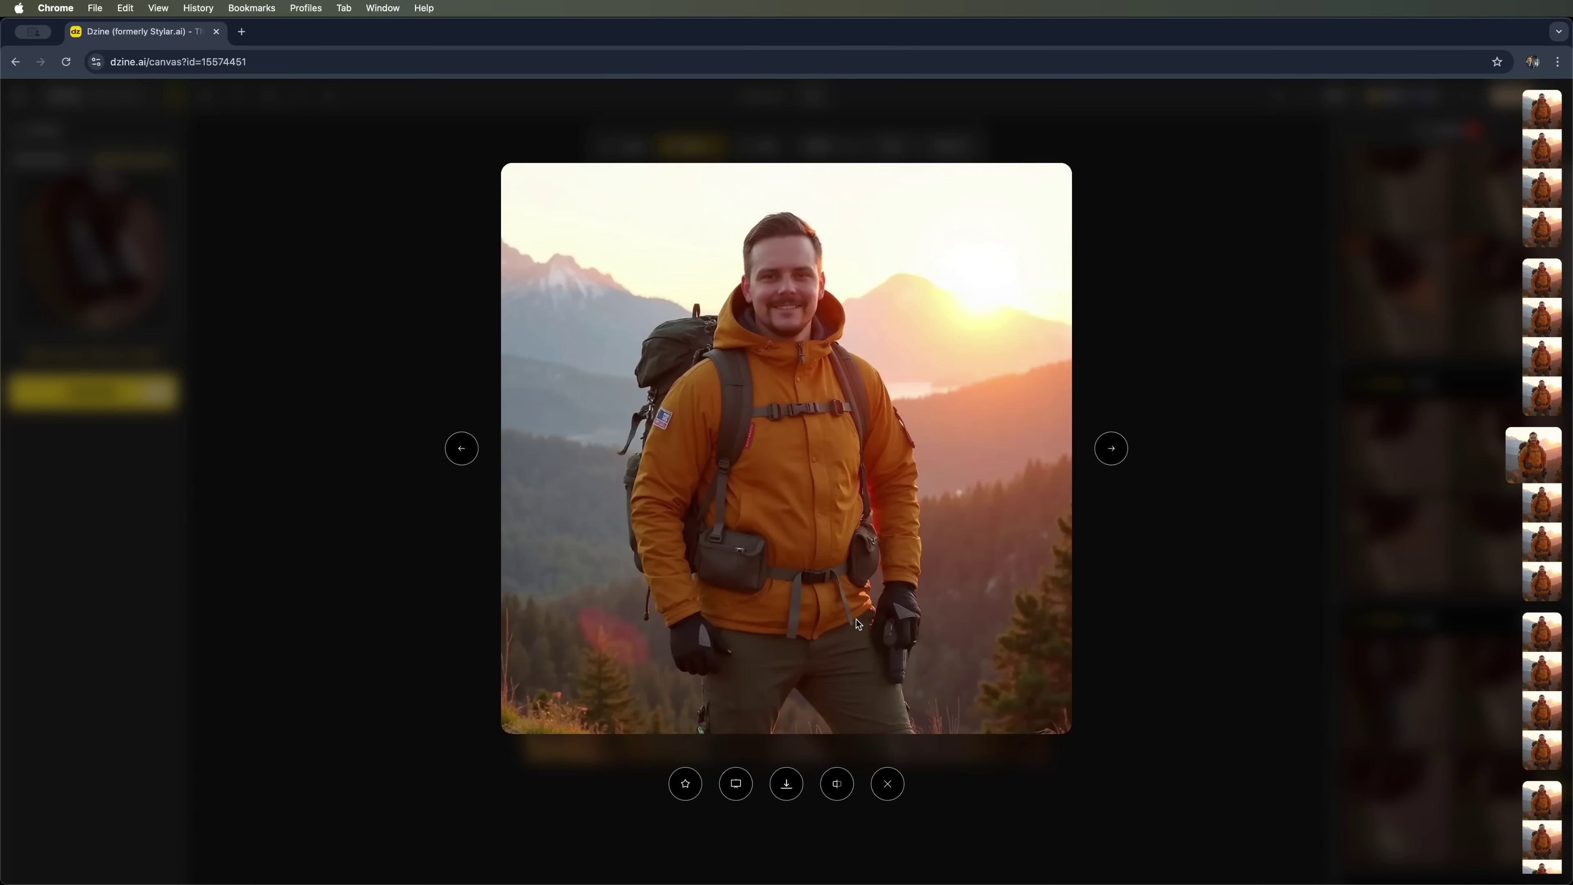
pyautogui.click(1111, 448)
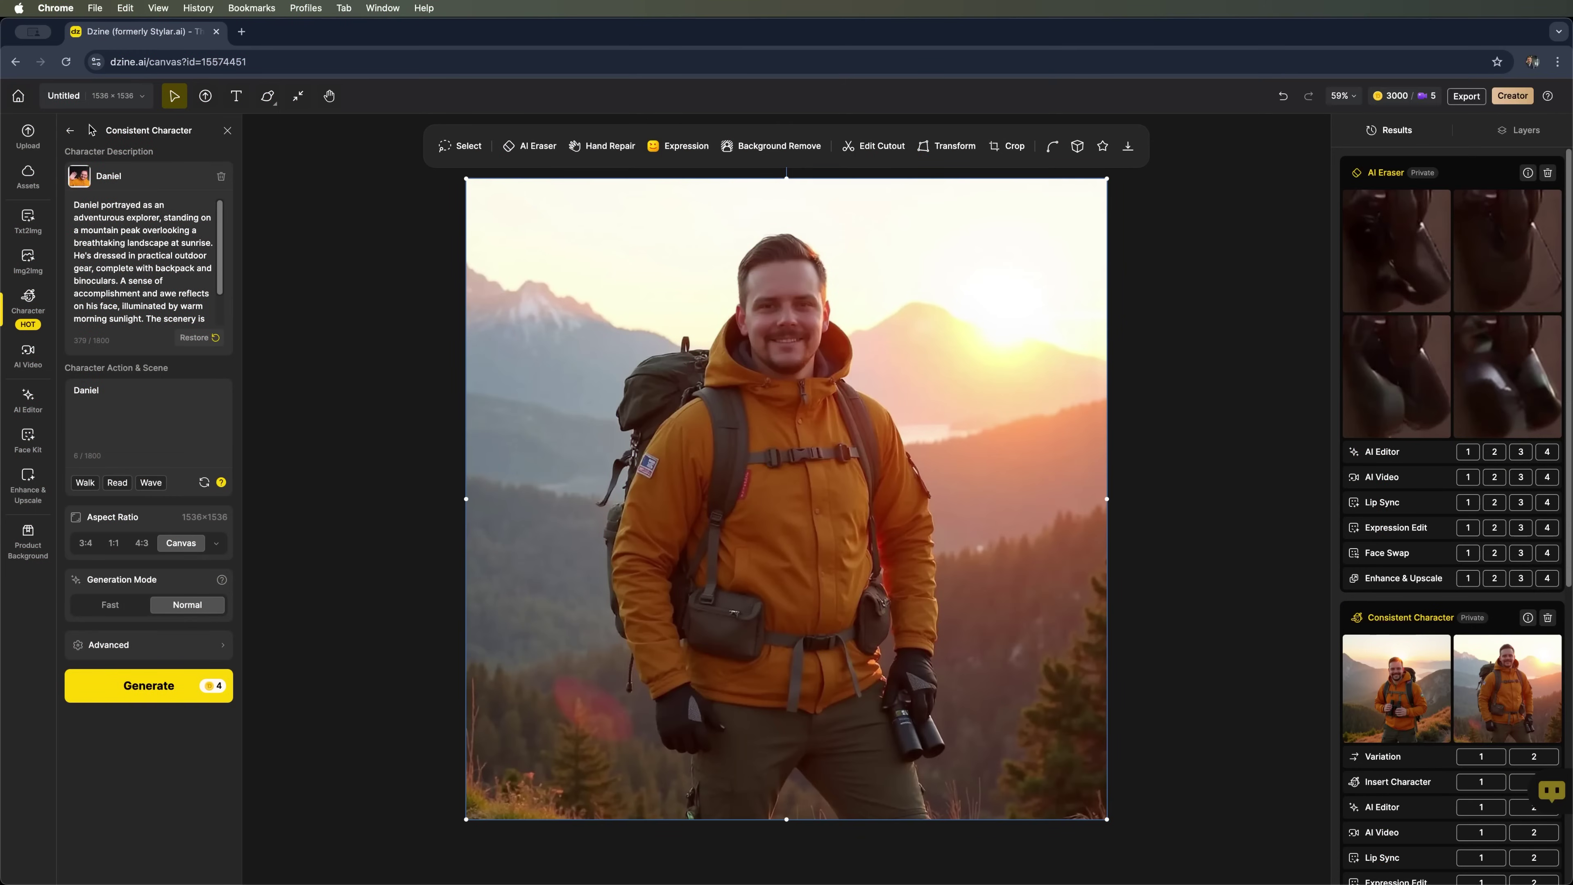
# Start a new character from a description and name it Ema.
pyautogui.click(71, 131)
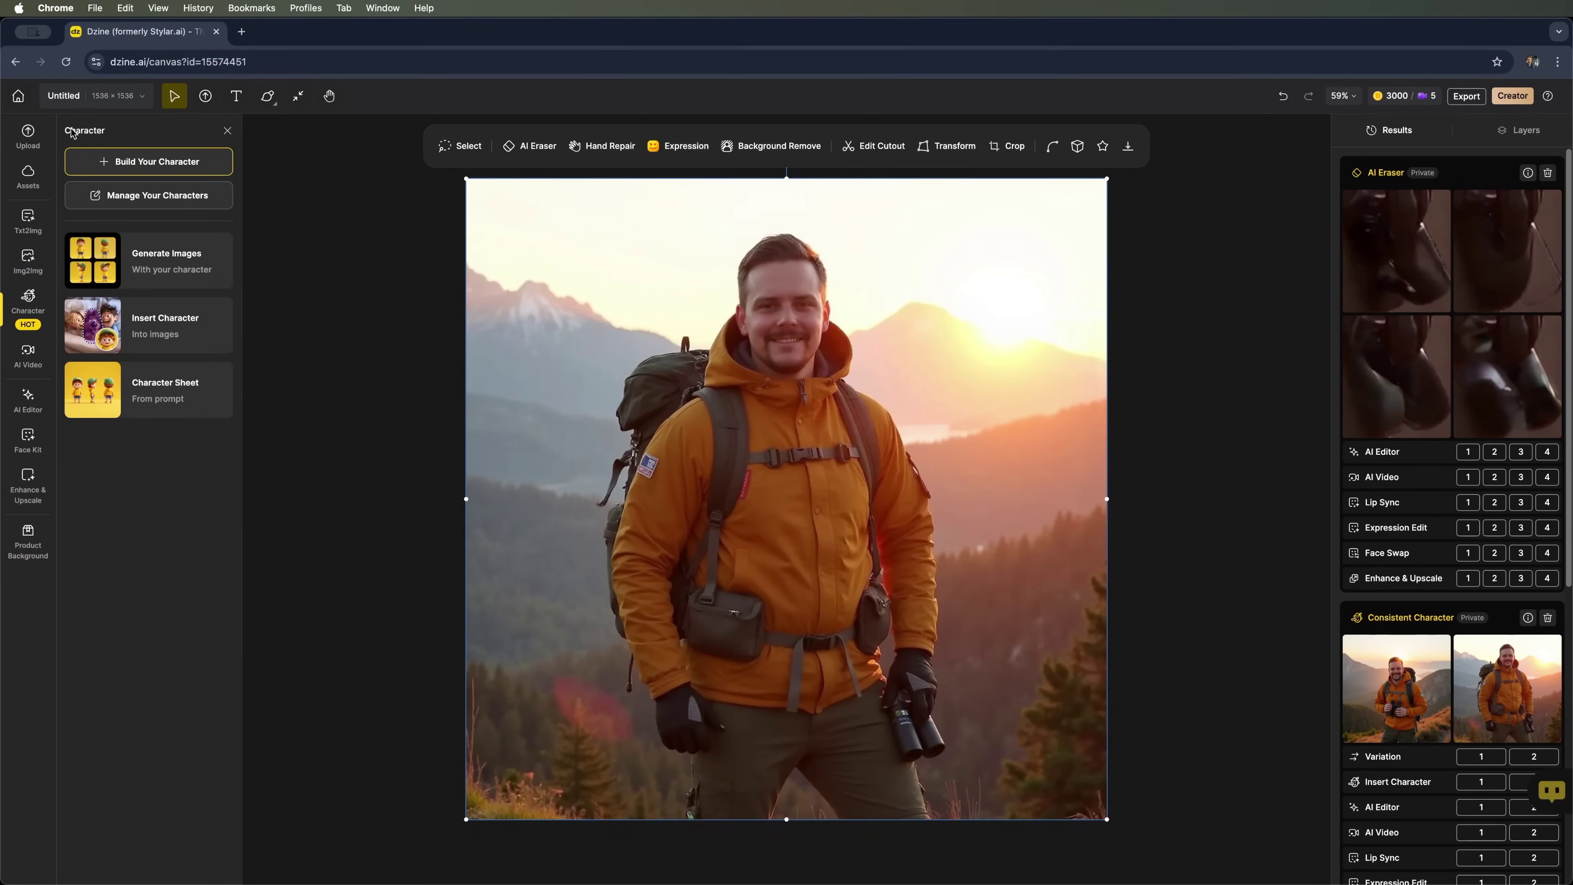
pyautogui.click(128, 168)
pyautogui.click(710, 490)
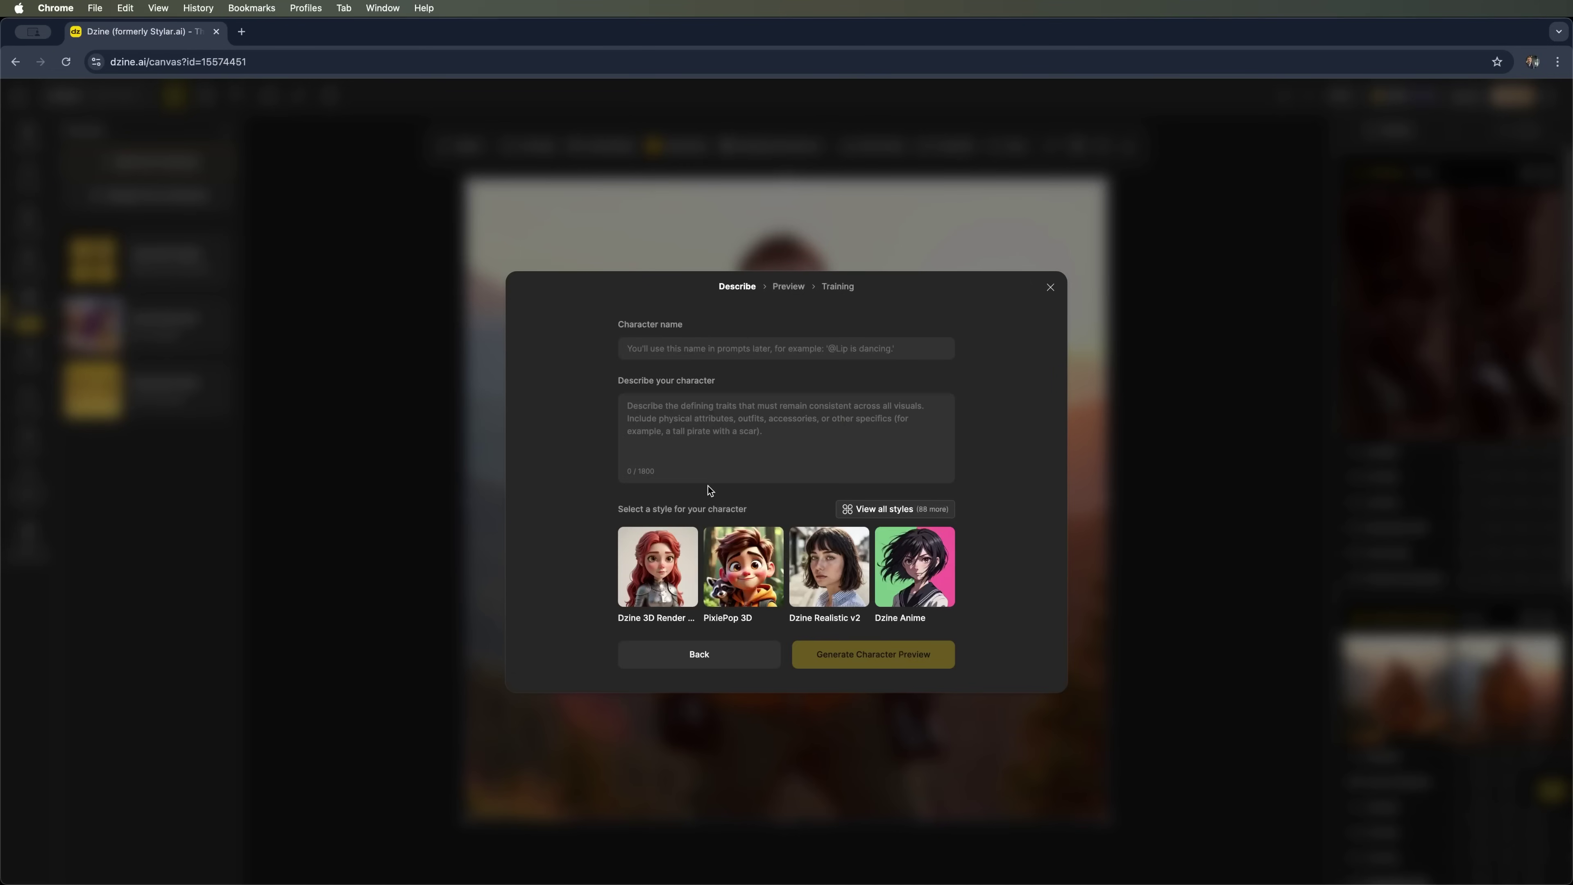
pyautogui.click(678, 349)
pyautogui.write('Ema')
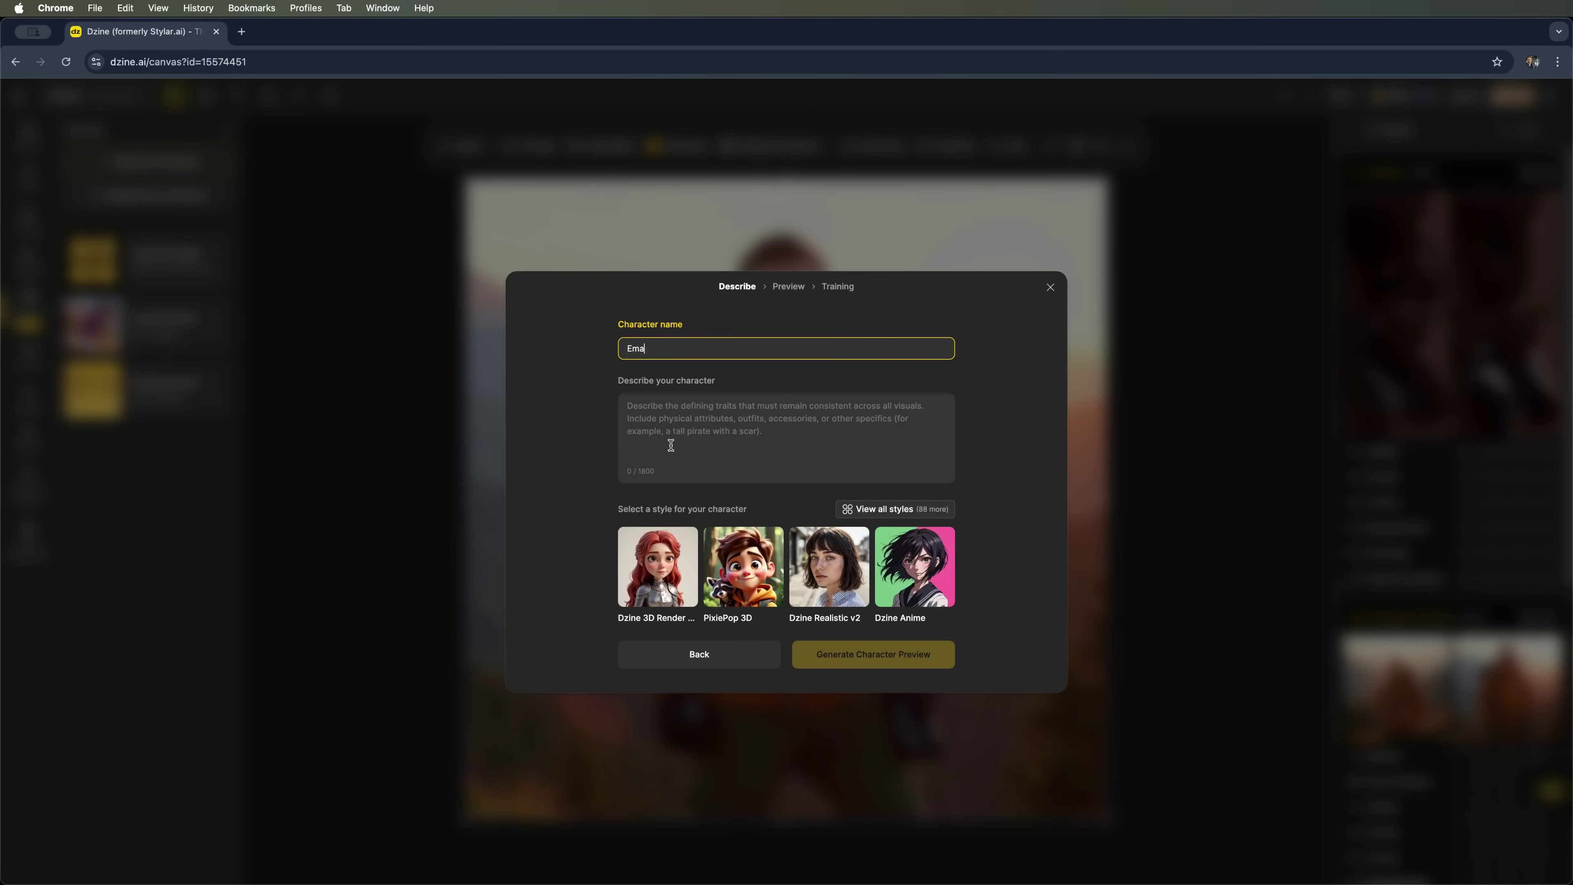
pyautogui.click(669, 442)
# Paste Ema's white-haired, black-latex-suit description, choose Dzine Realistic v2, and generate the preview.
pyautogui.click(872, 416)
pyautogui.press('cmd+v')
pyautogui.scroll(5, 685, 424)
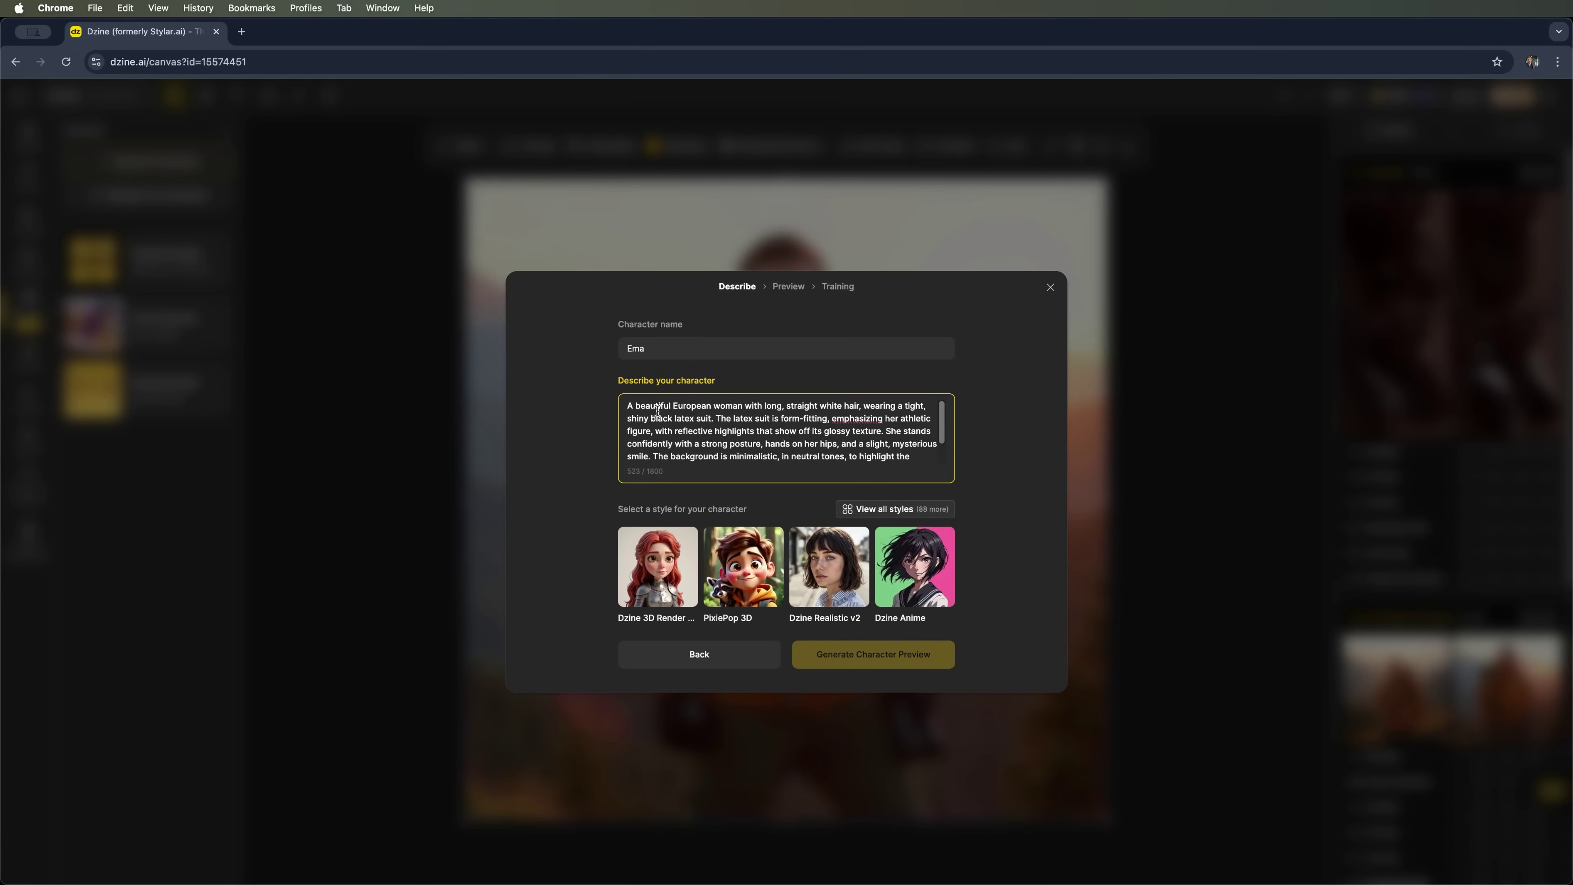
pyautogui.moveTo(658, 410); pyautogui.dragTo(916, 412)
pyautogui.click(899, 417)
pyautogui.scroll(-3, 741, 441)
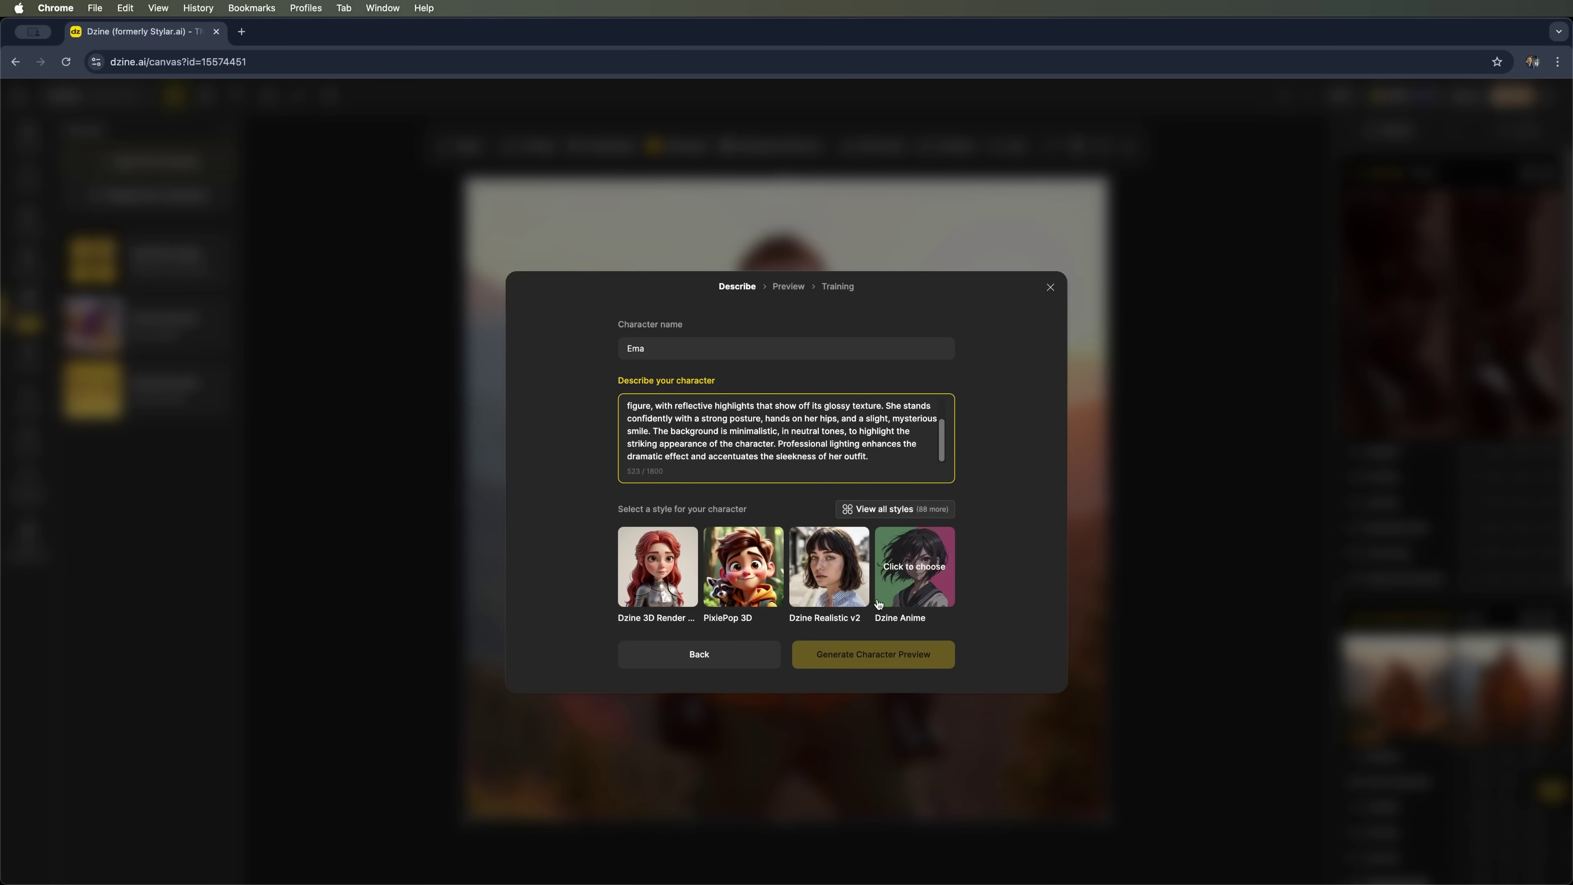
pyautogui.click(979, 655)
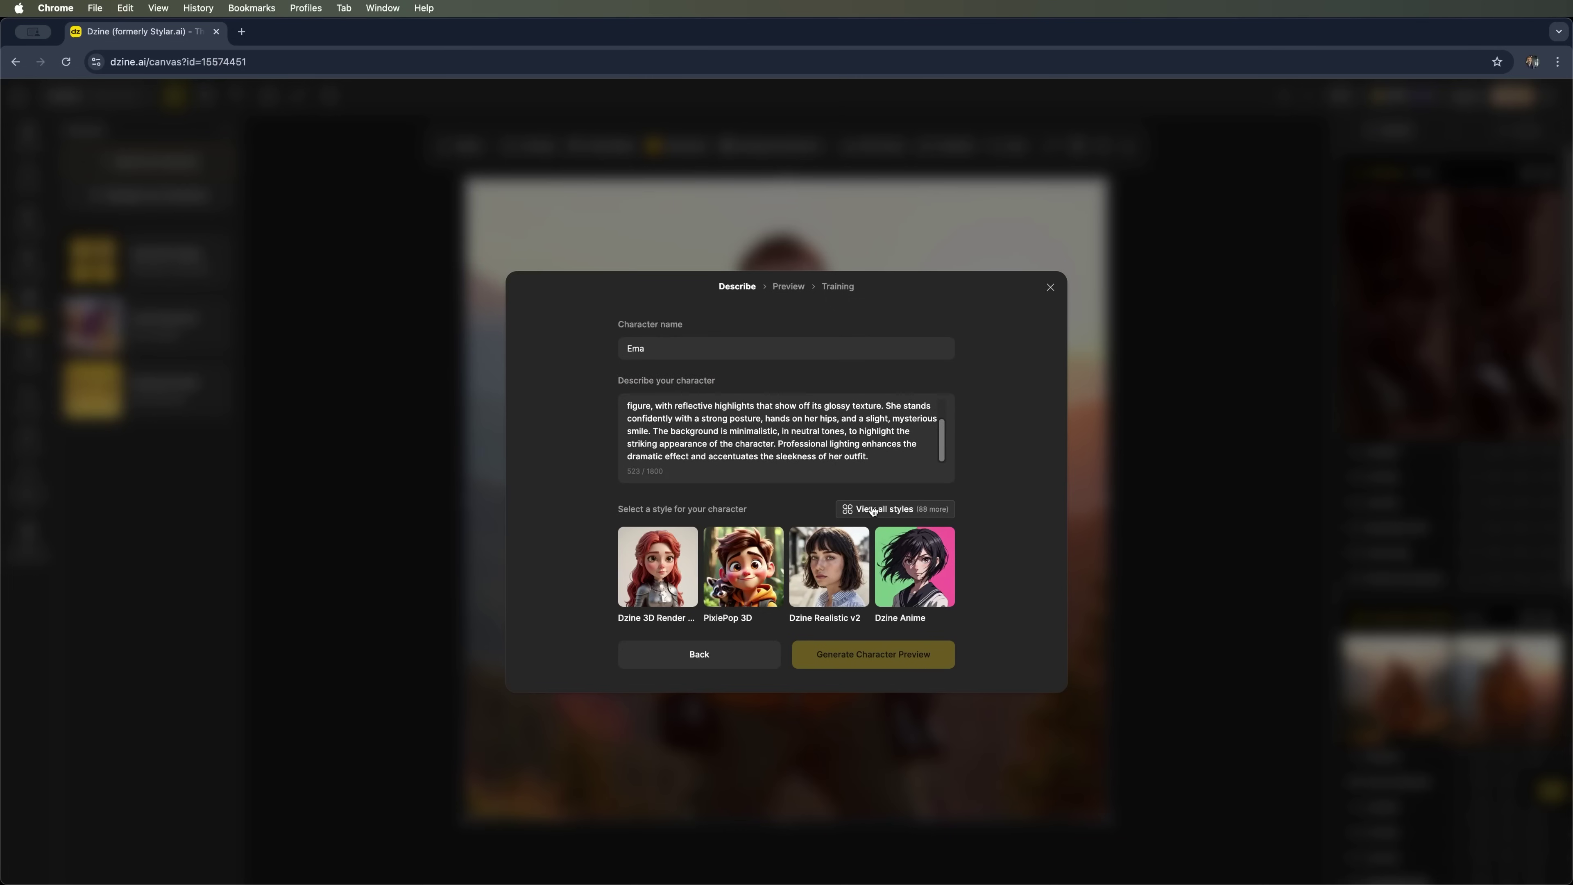
pyautogui.click(830, 570)
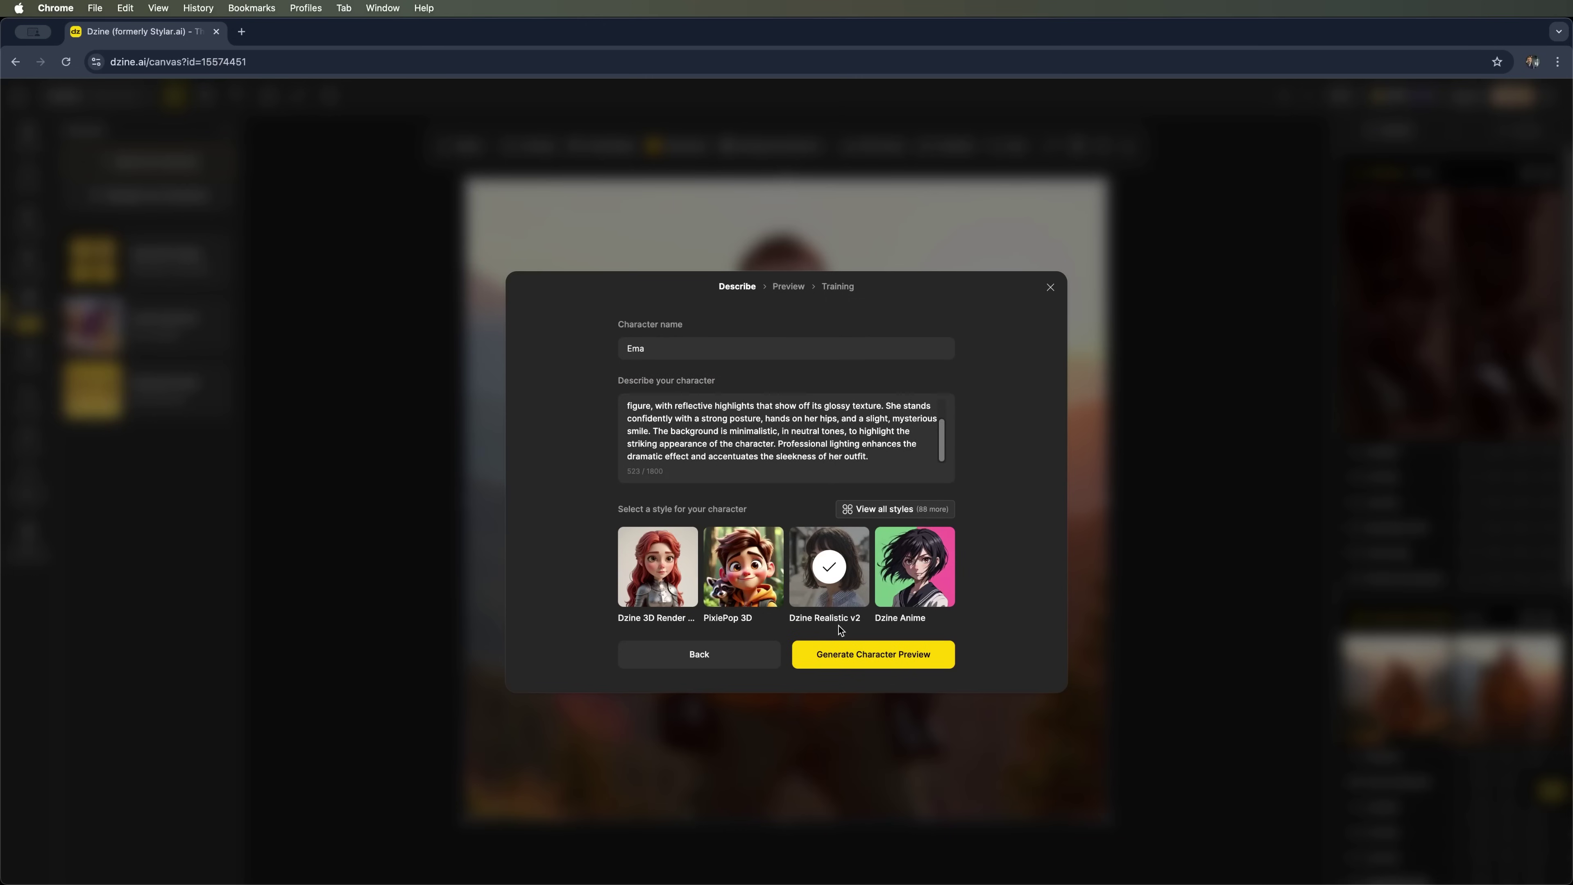
pyautogui.click(868, 656)
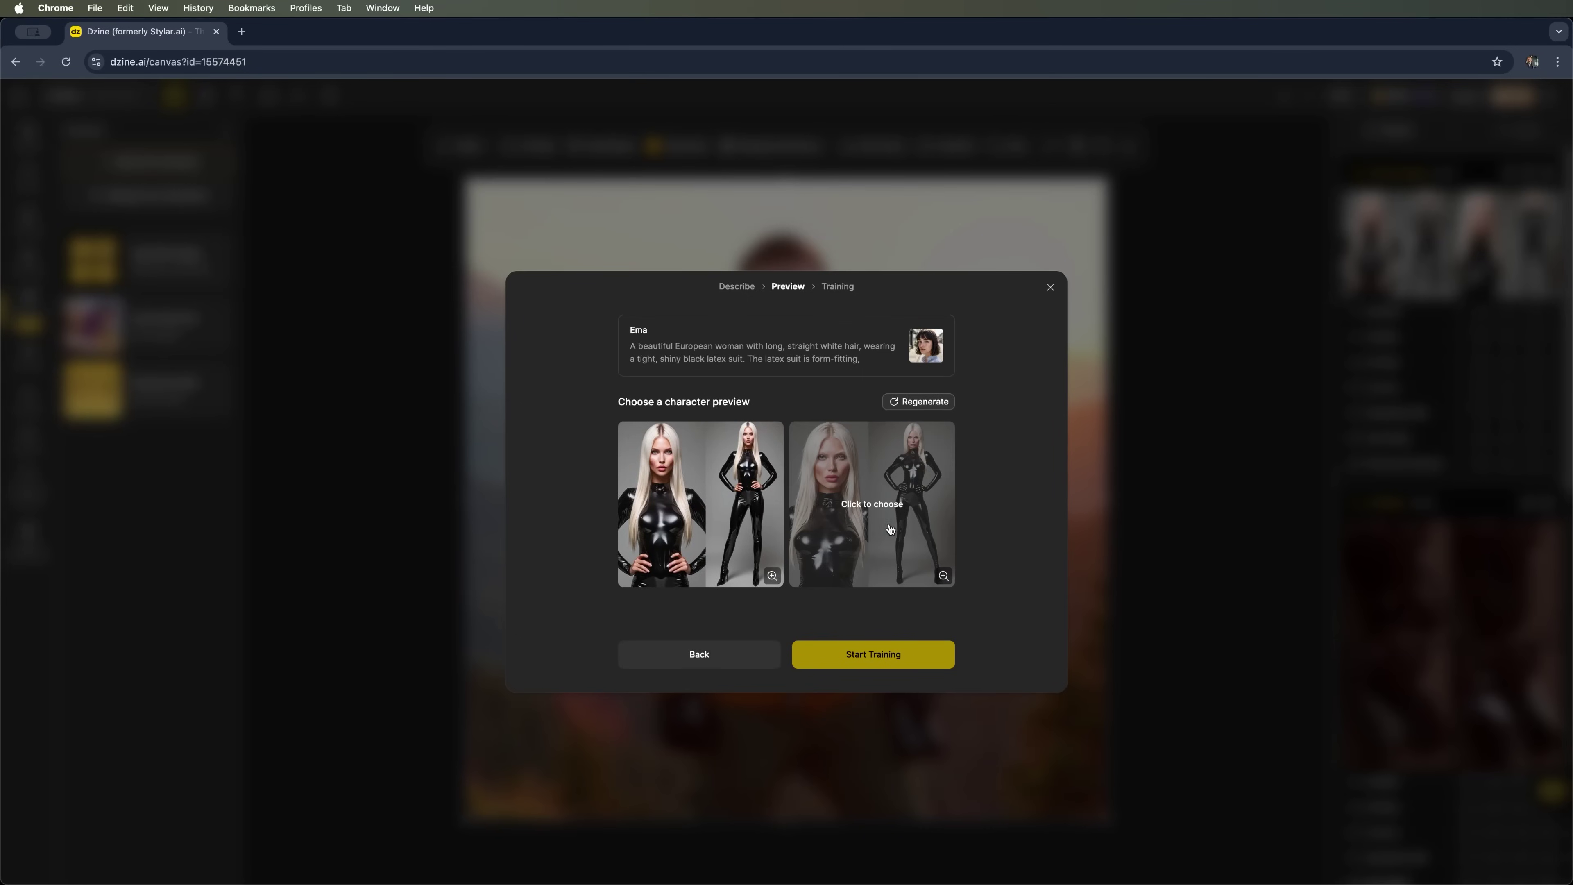
# Compare both Ema previews enlarged, keep the right-hand one, and start training.
pyautogui.click(884, 493)
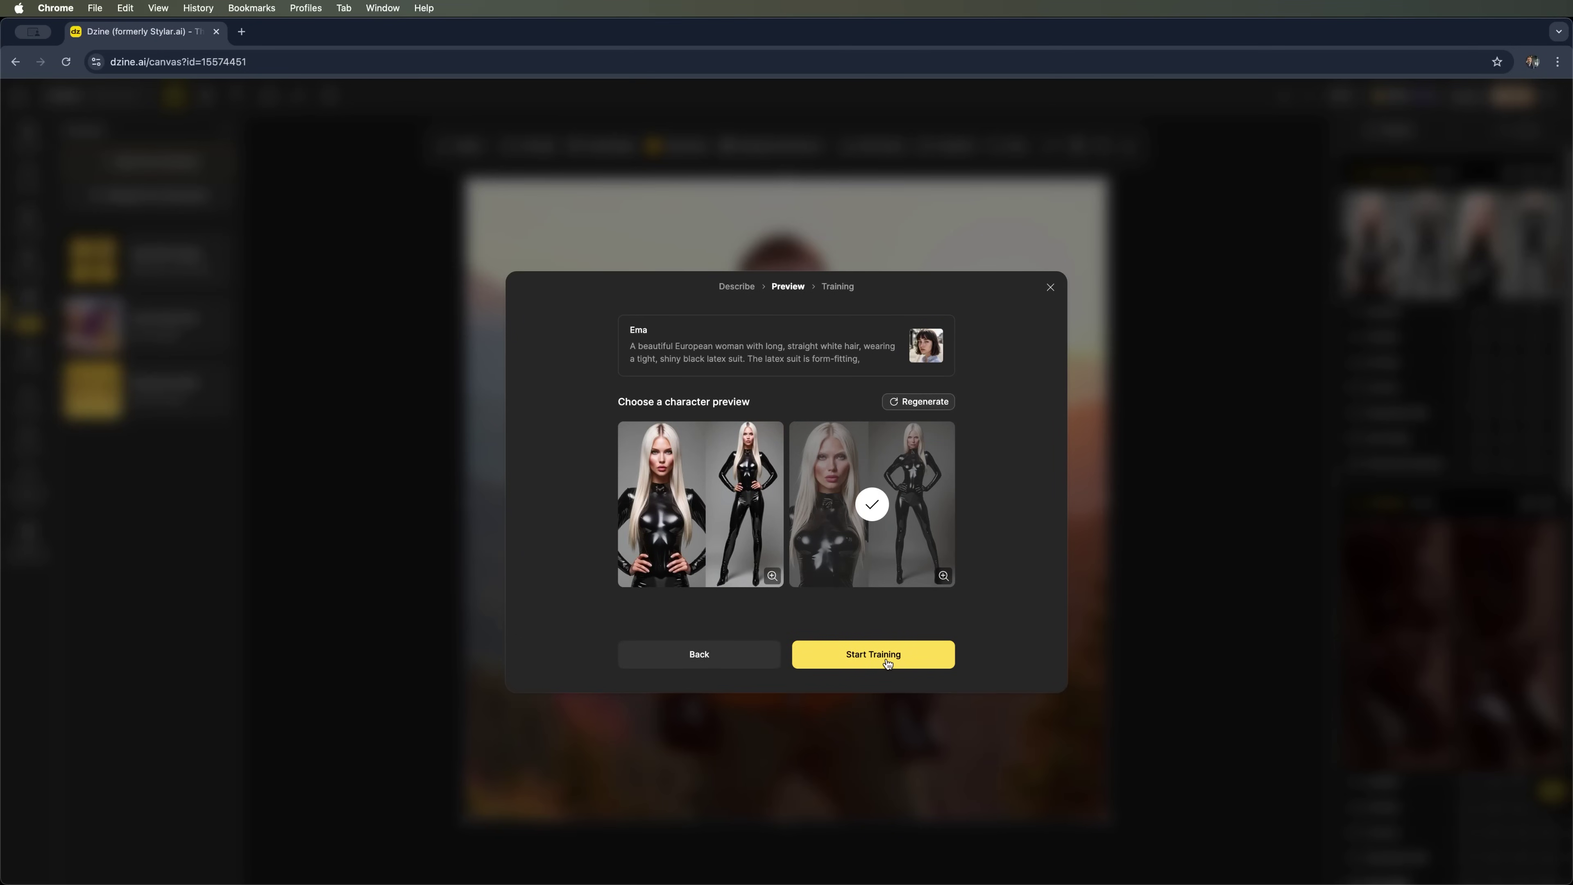
pyautogui.click(772, 575)
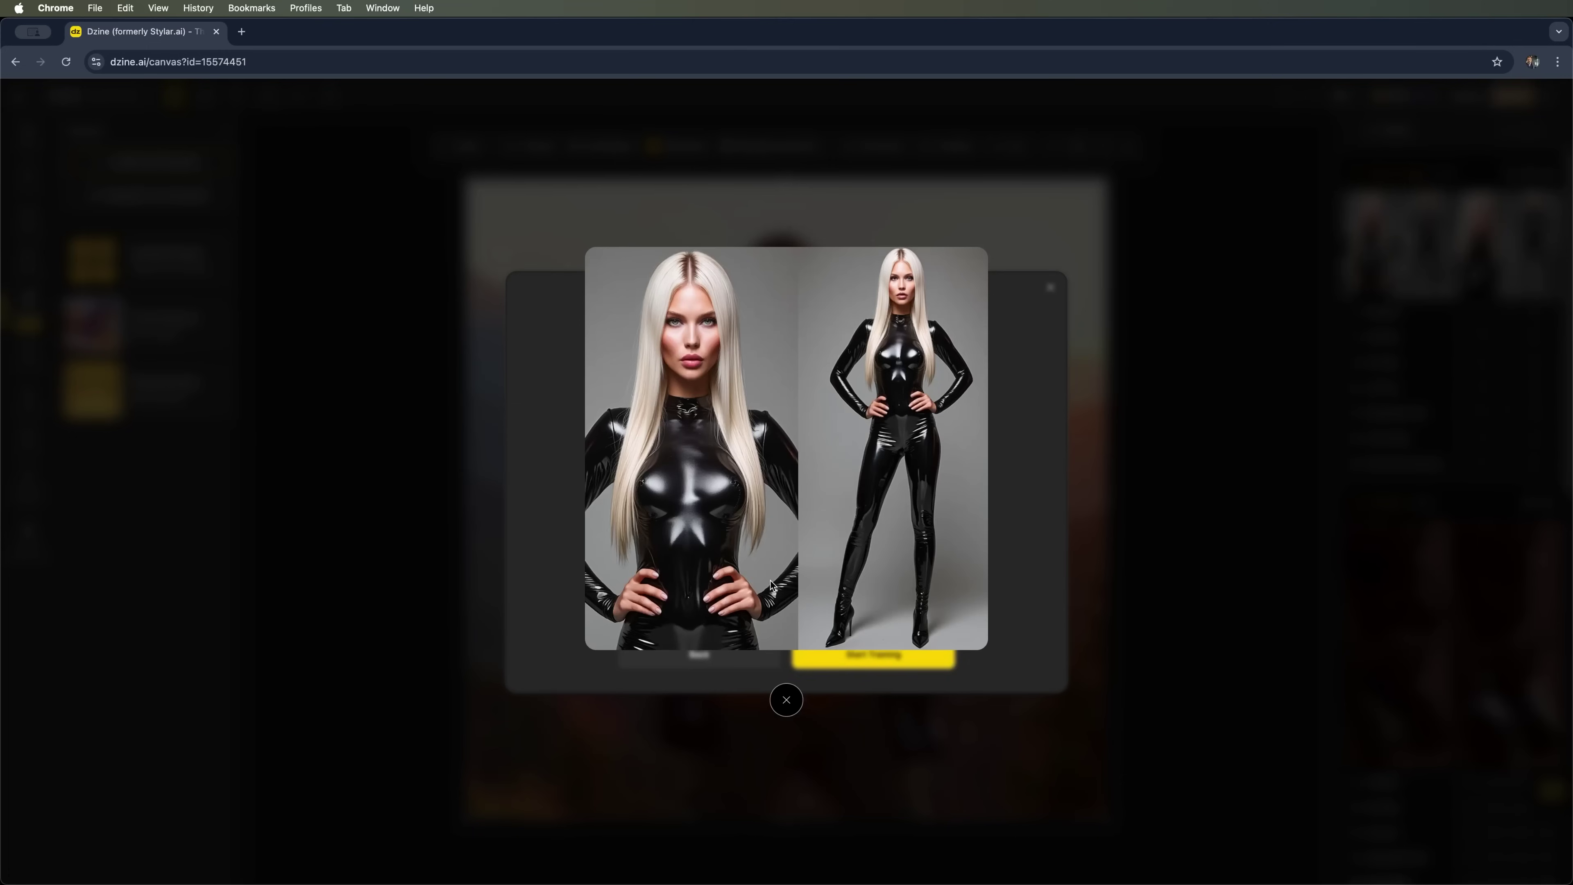
pyautogui.click(1041, 461)
pyautogui.click(944, 577)
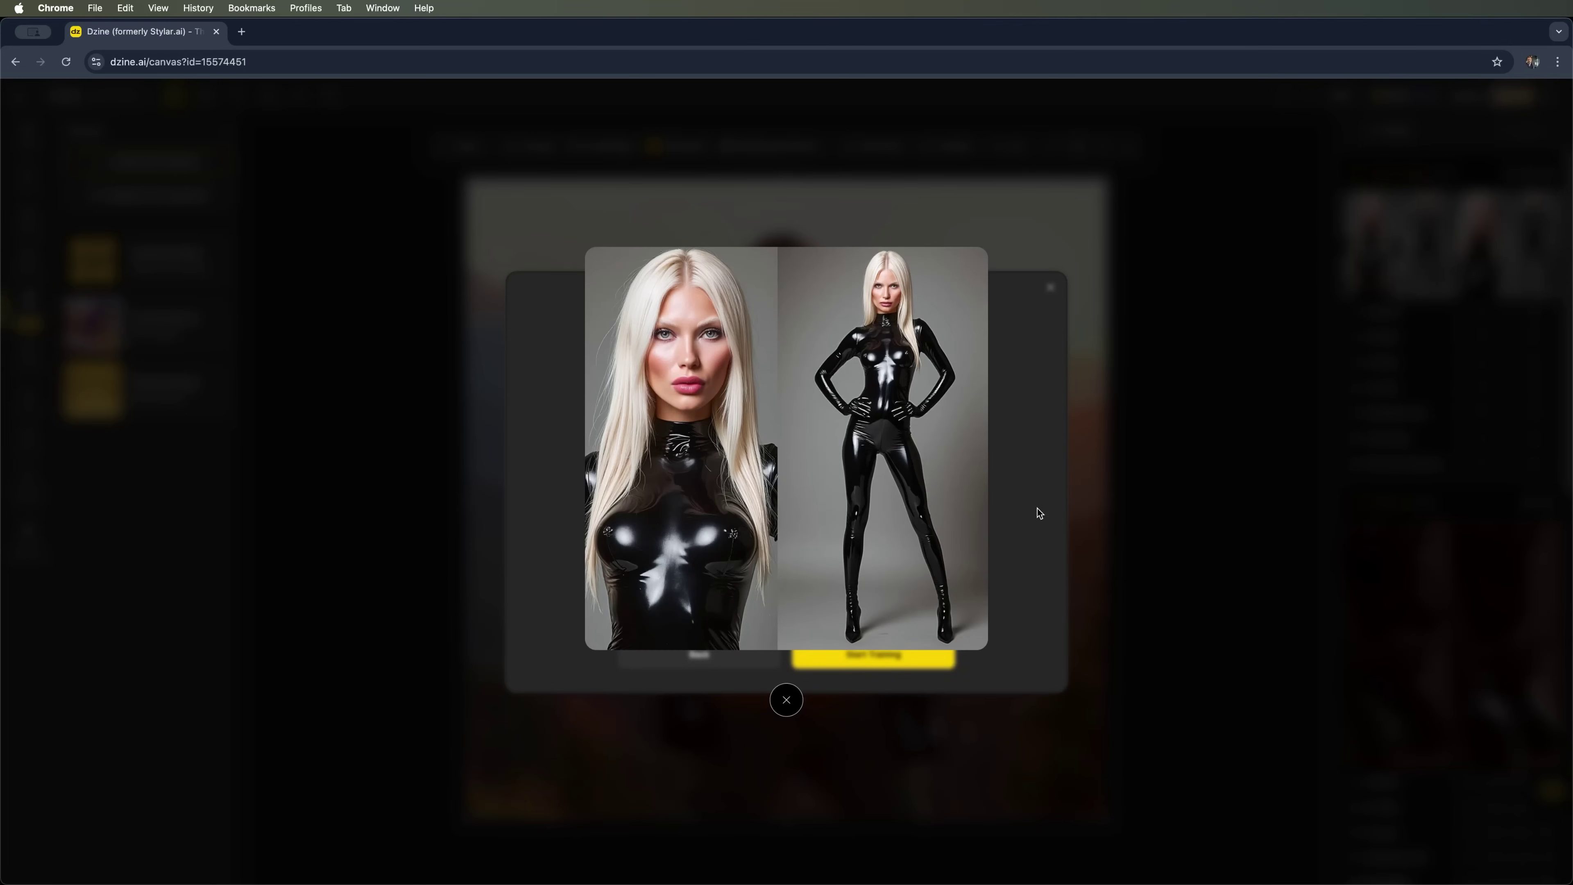
pyautogui.click(1041, 497)
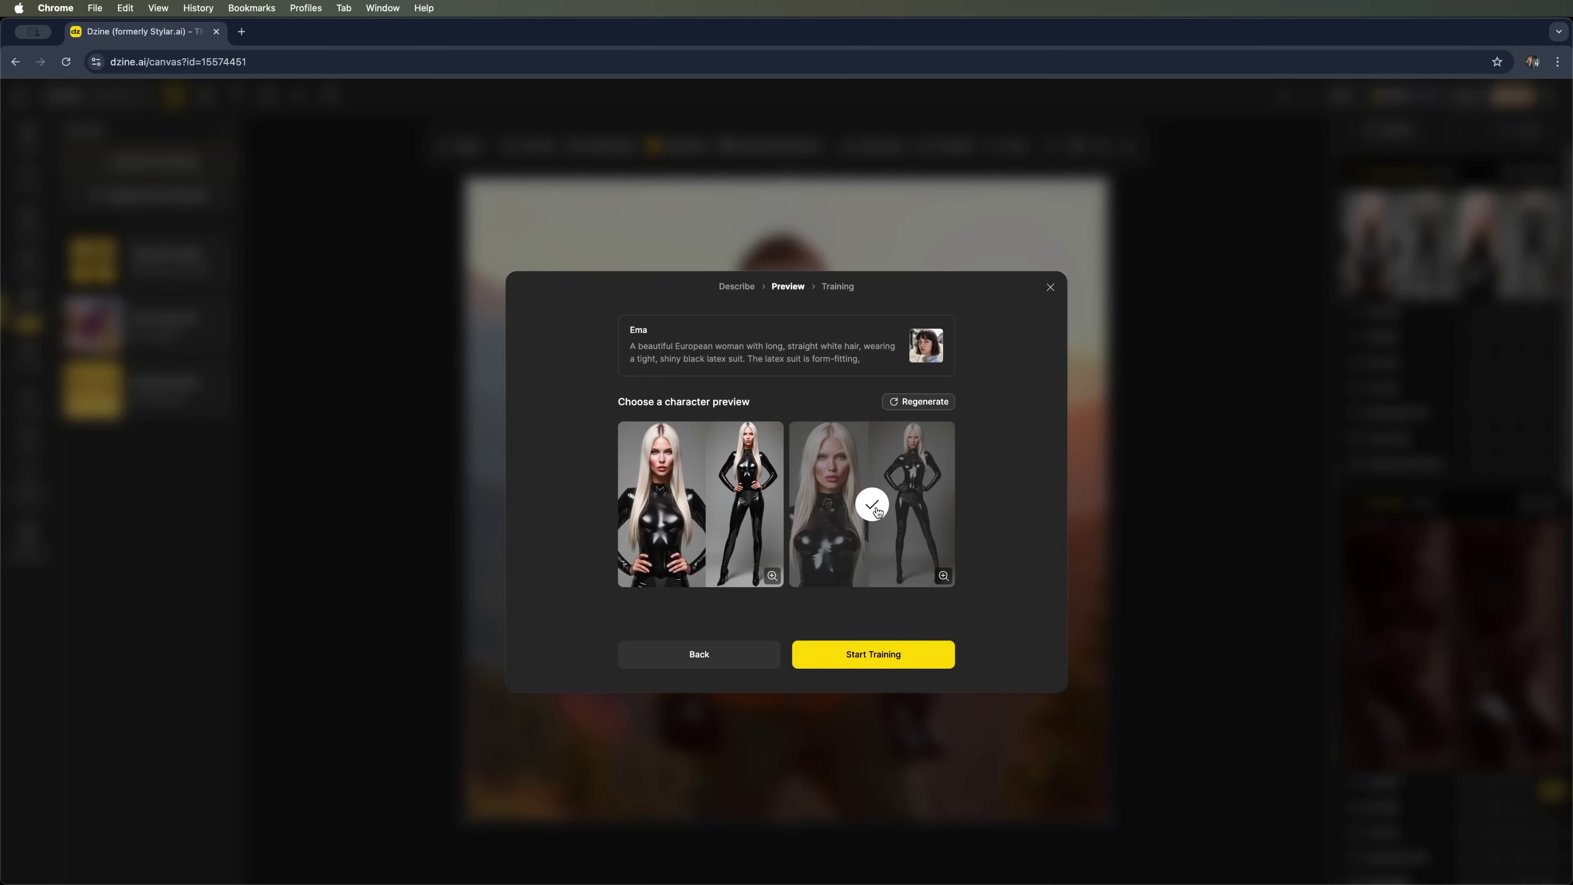
pyautogui.click(871, 668)
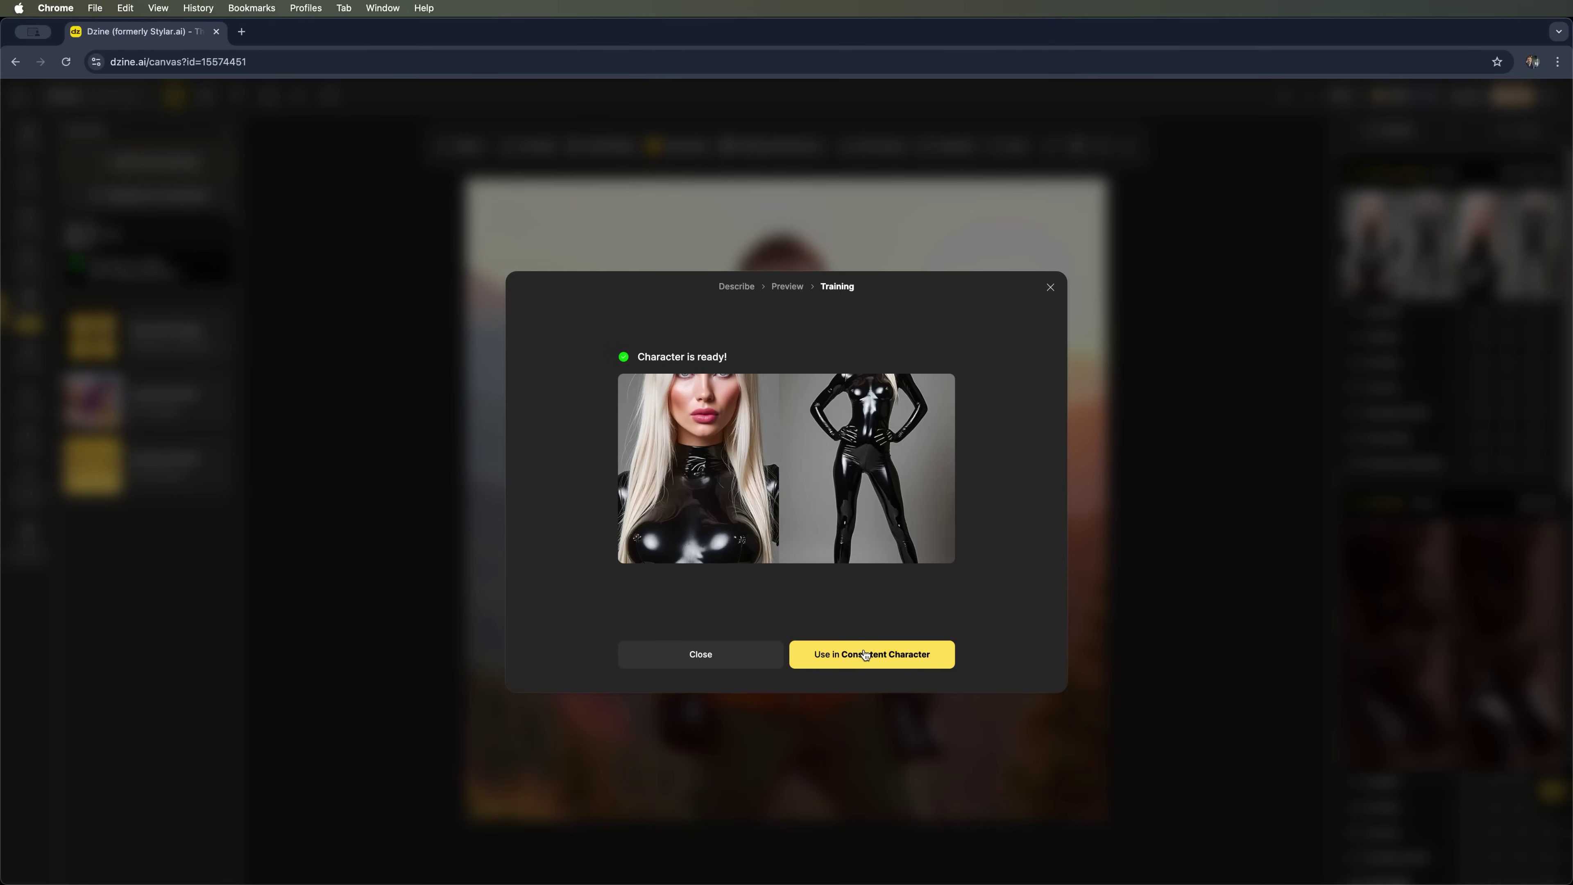
# Use trained Ema as the consistent character with a walking-in-the-park scene and generate.
pyautogui.click(880, 659)
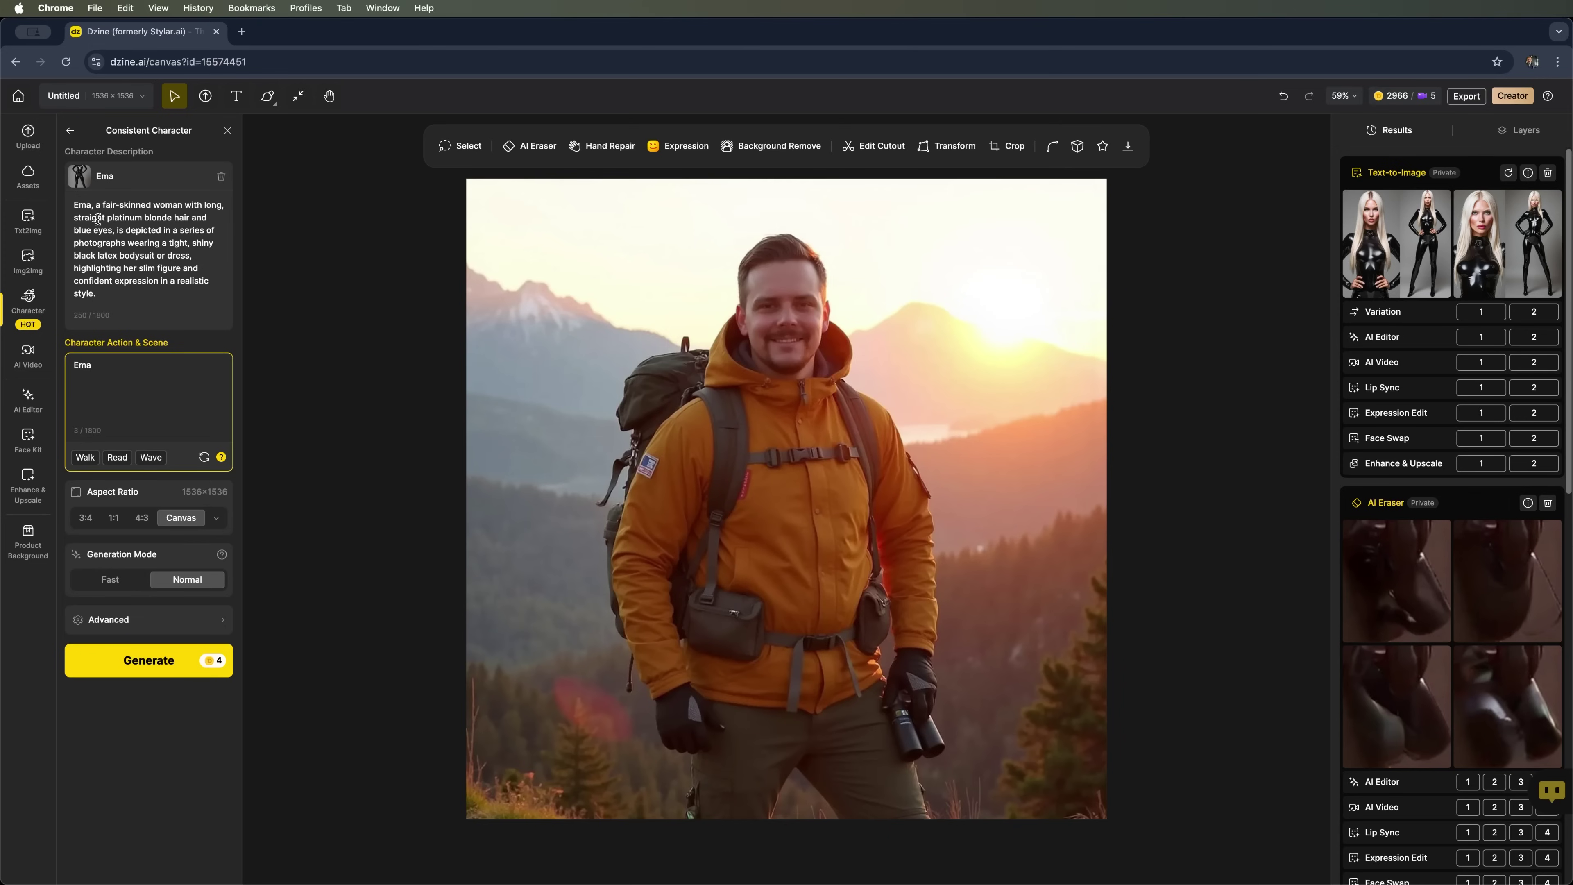
pyautogui.moveTo(104, 208); pyautogui.dragTo(117, 291)
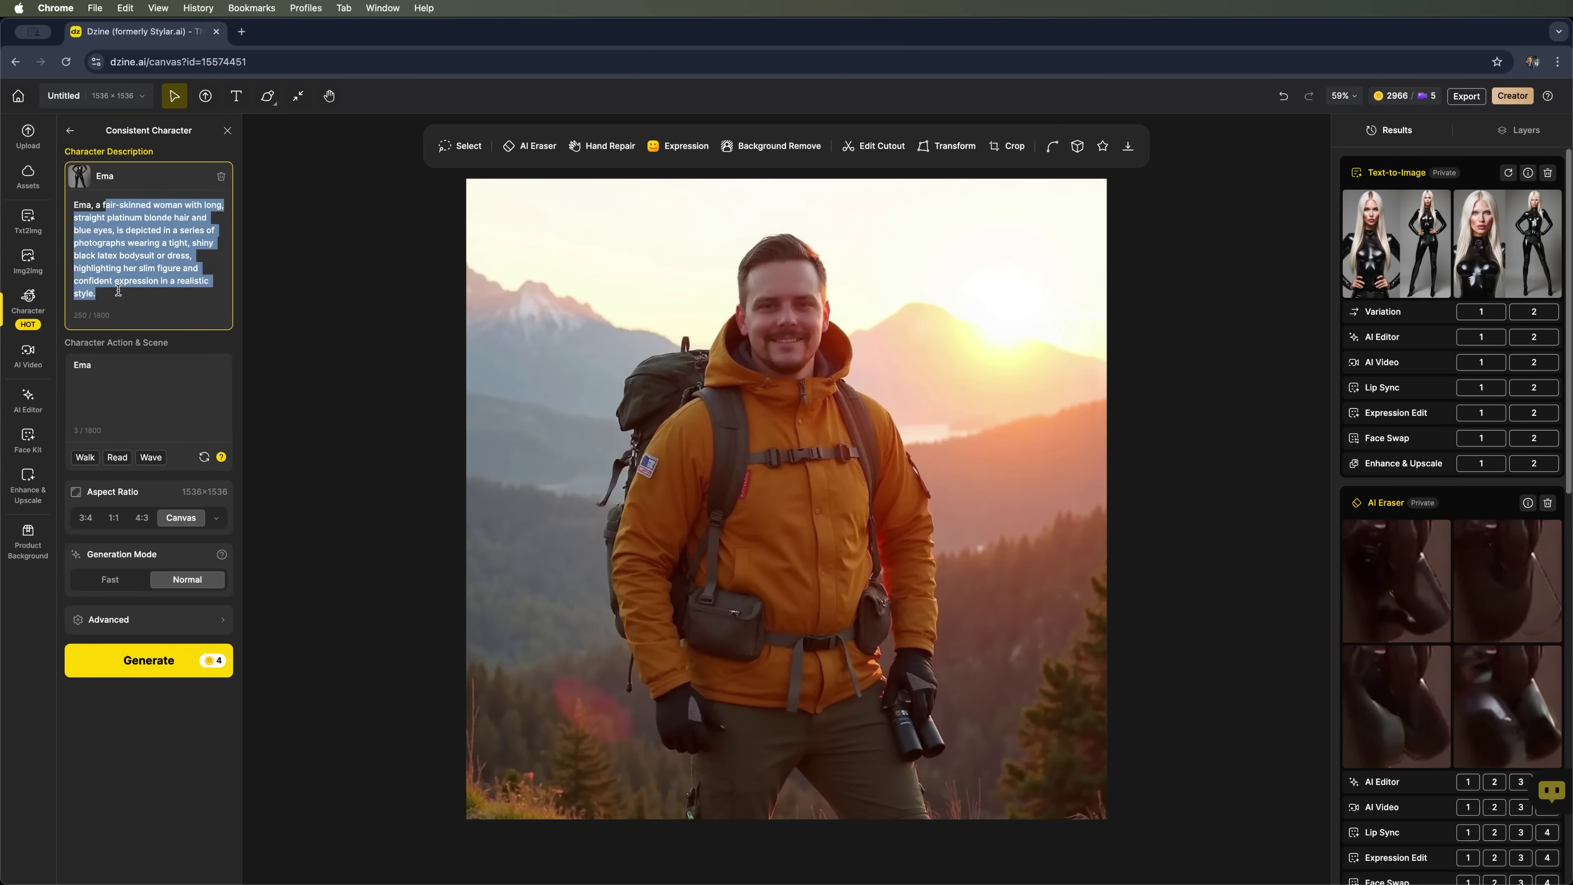
pyautogui.click(118, 366)
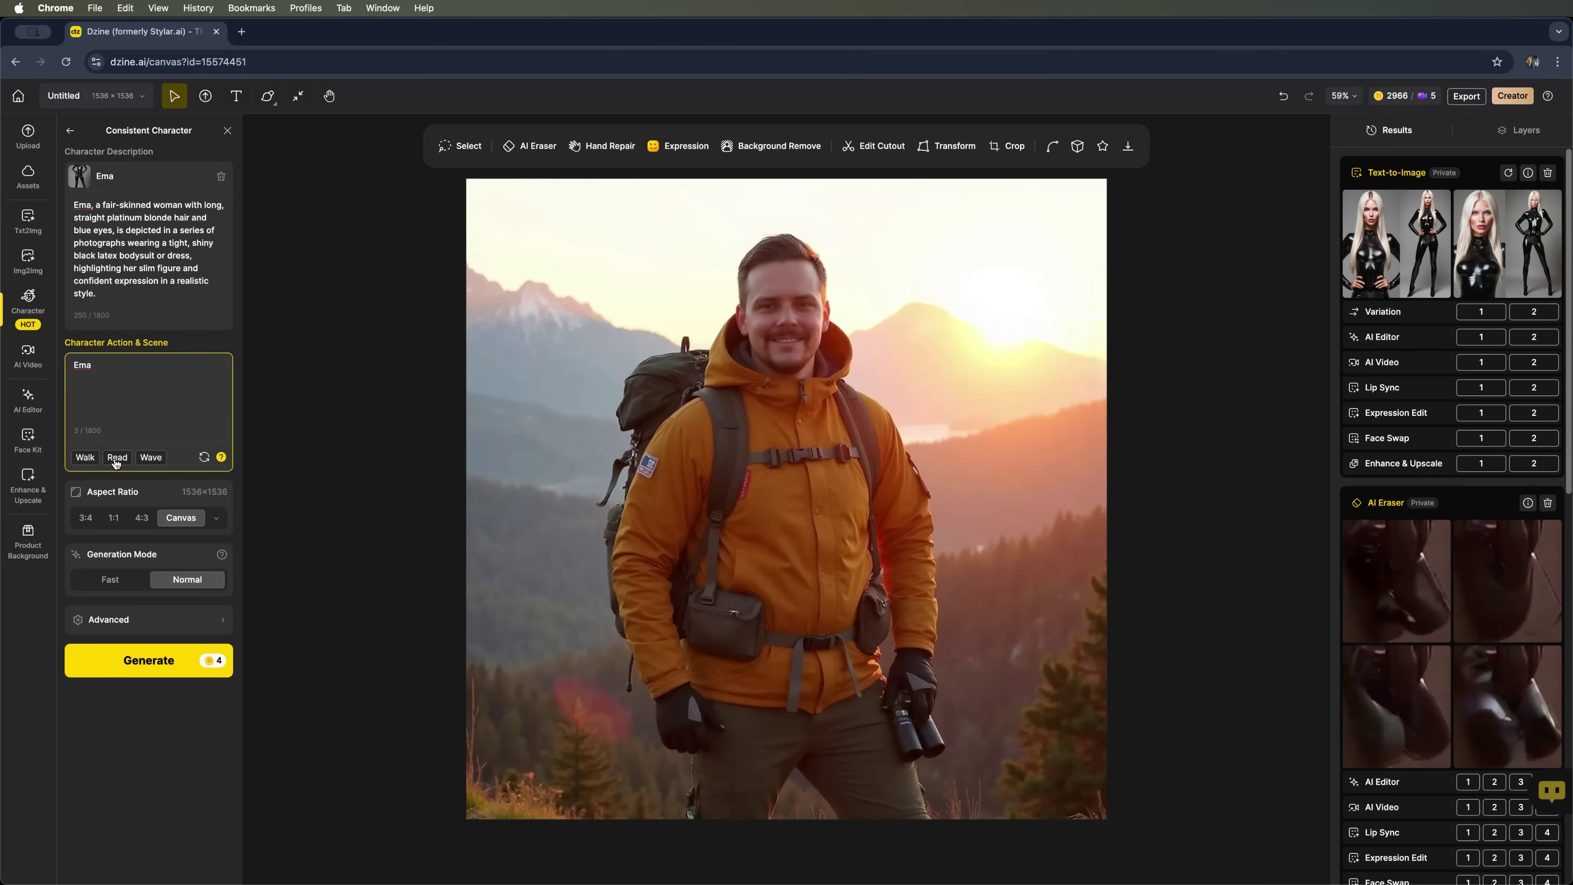
pyautogui.click(85, 458)
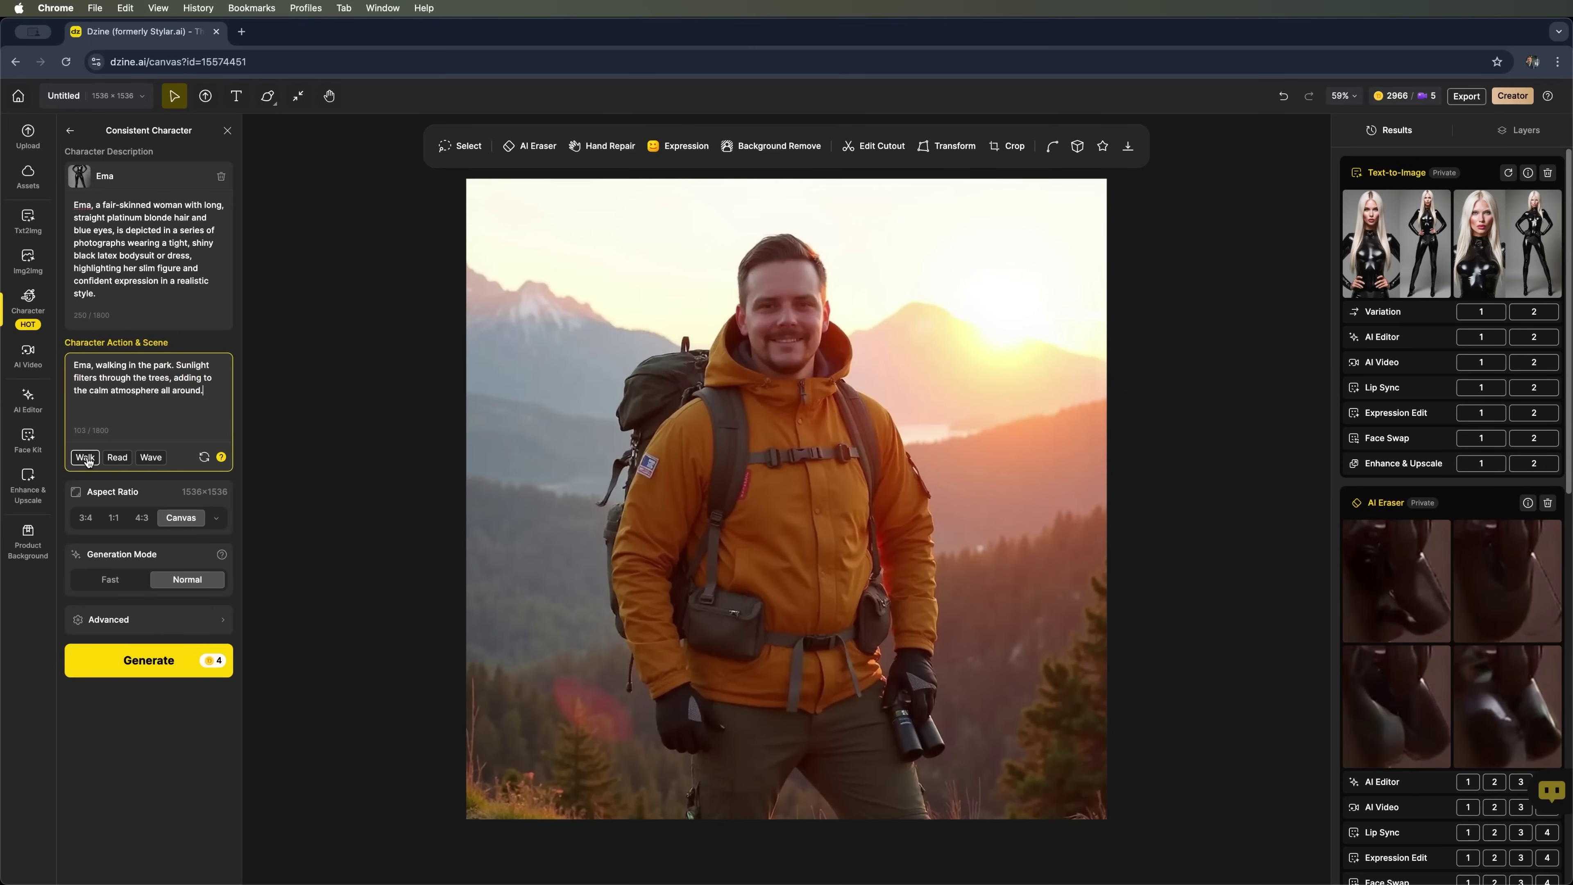
pyautogui.click(157, 666)
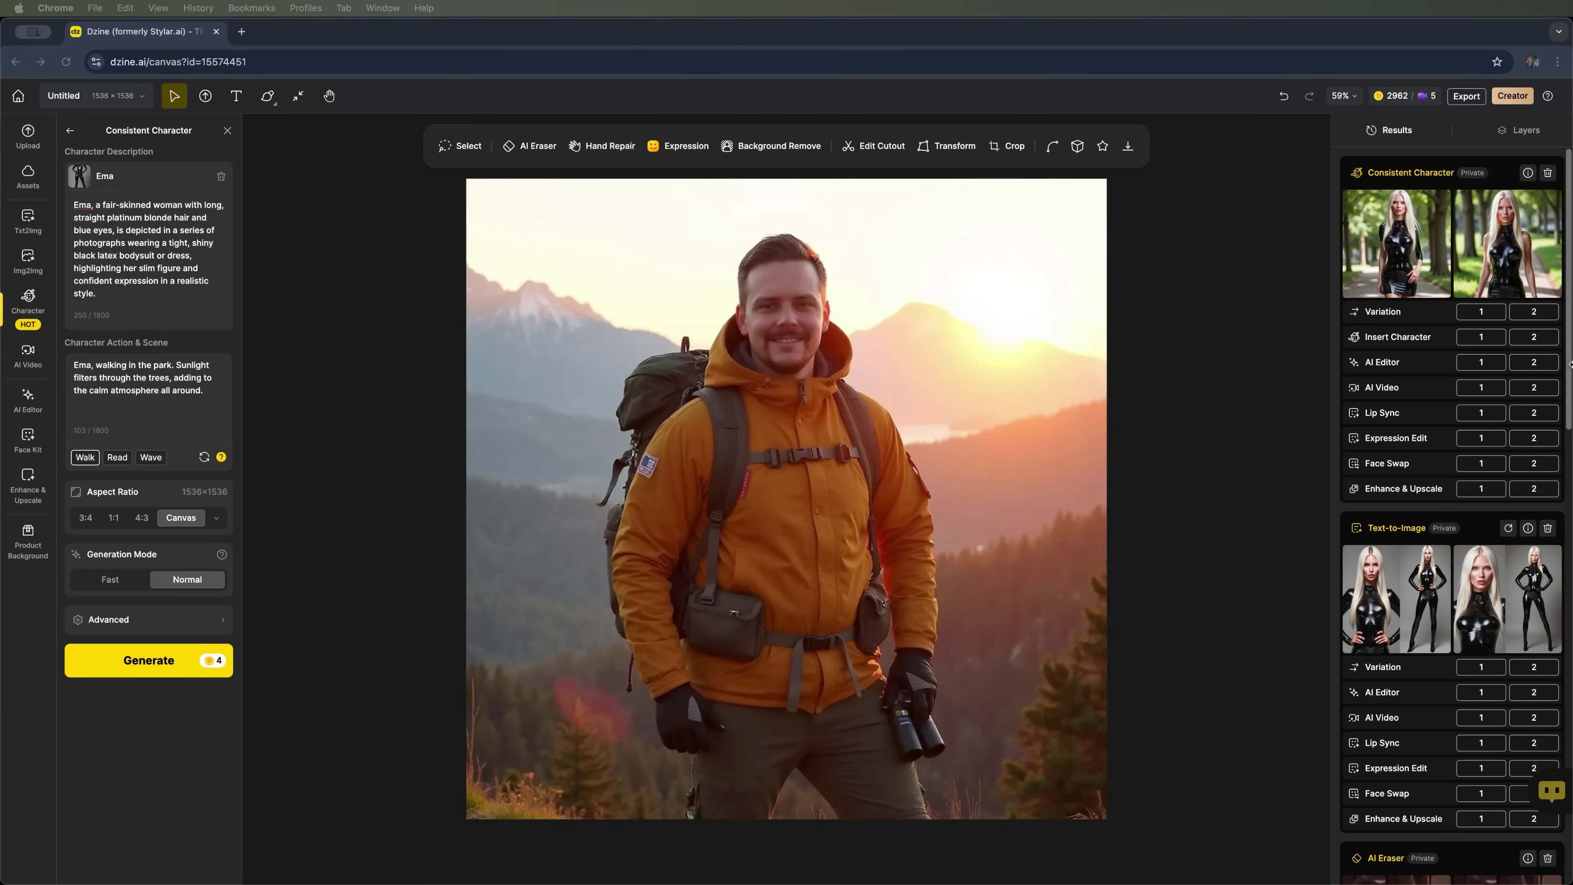
# Compare the two park images of Ema and place the first one on the canvas.
pyautogui.click(1405, 245)
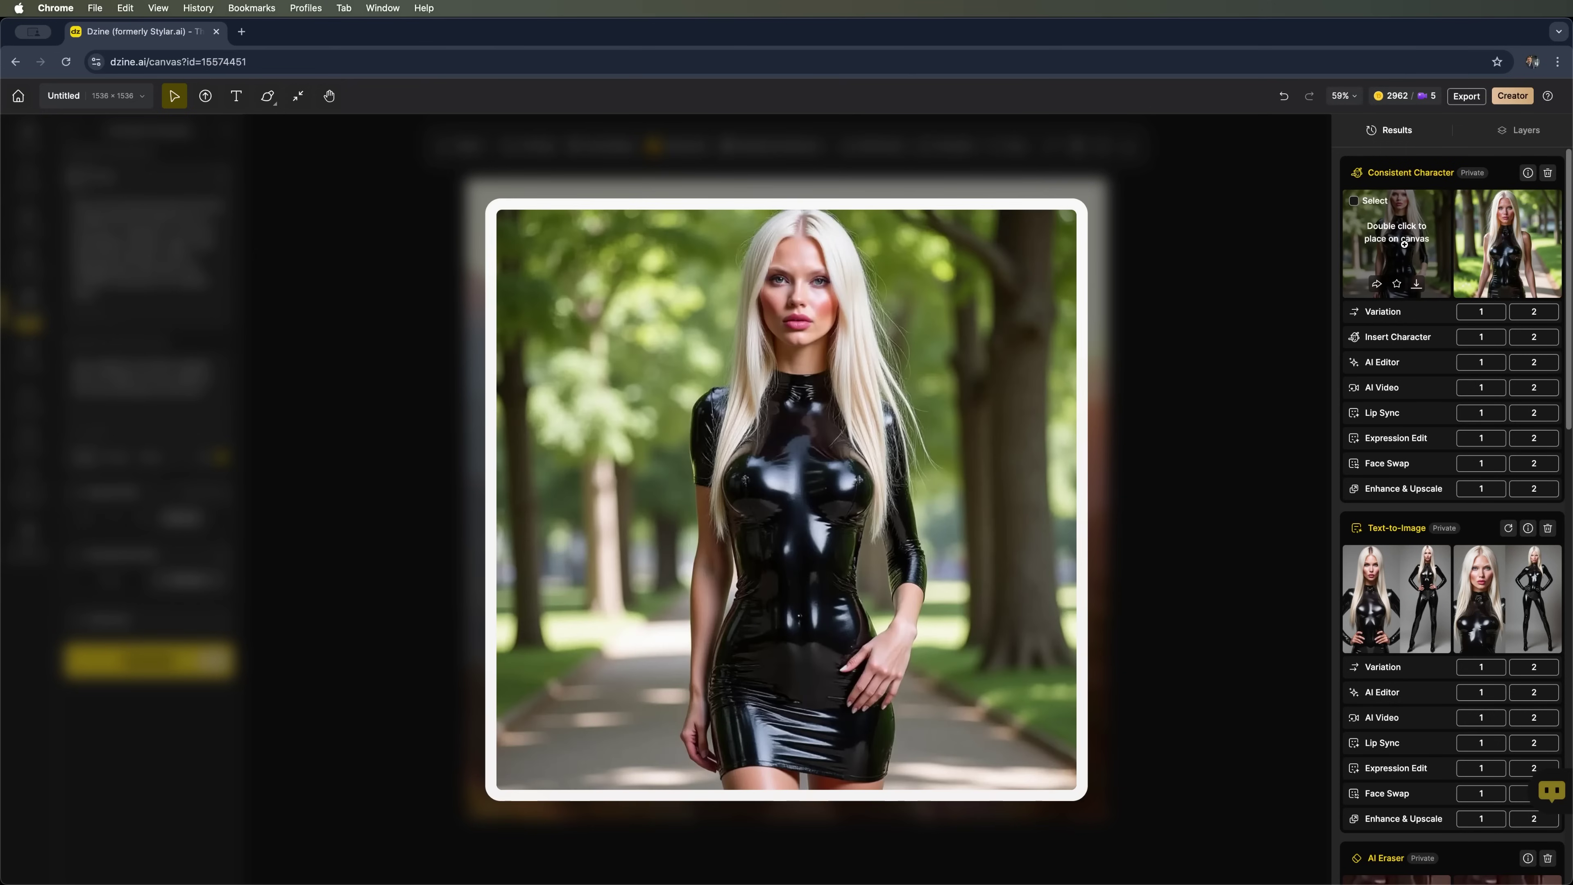
pyautogui.click(1469, 248)
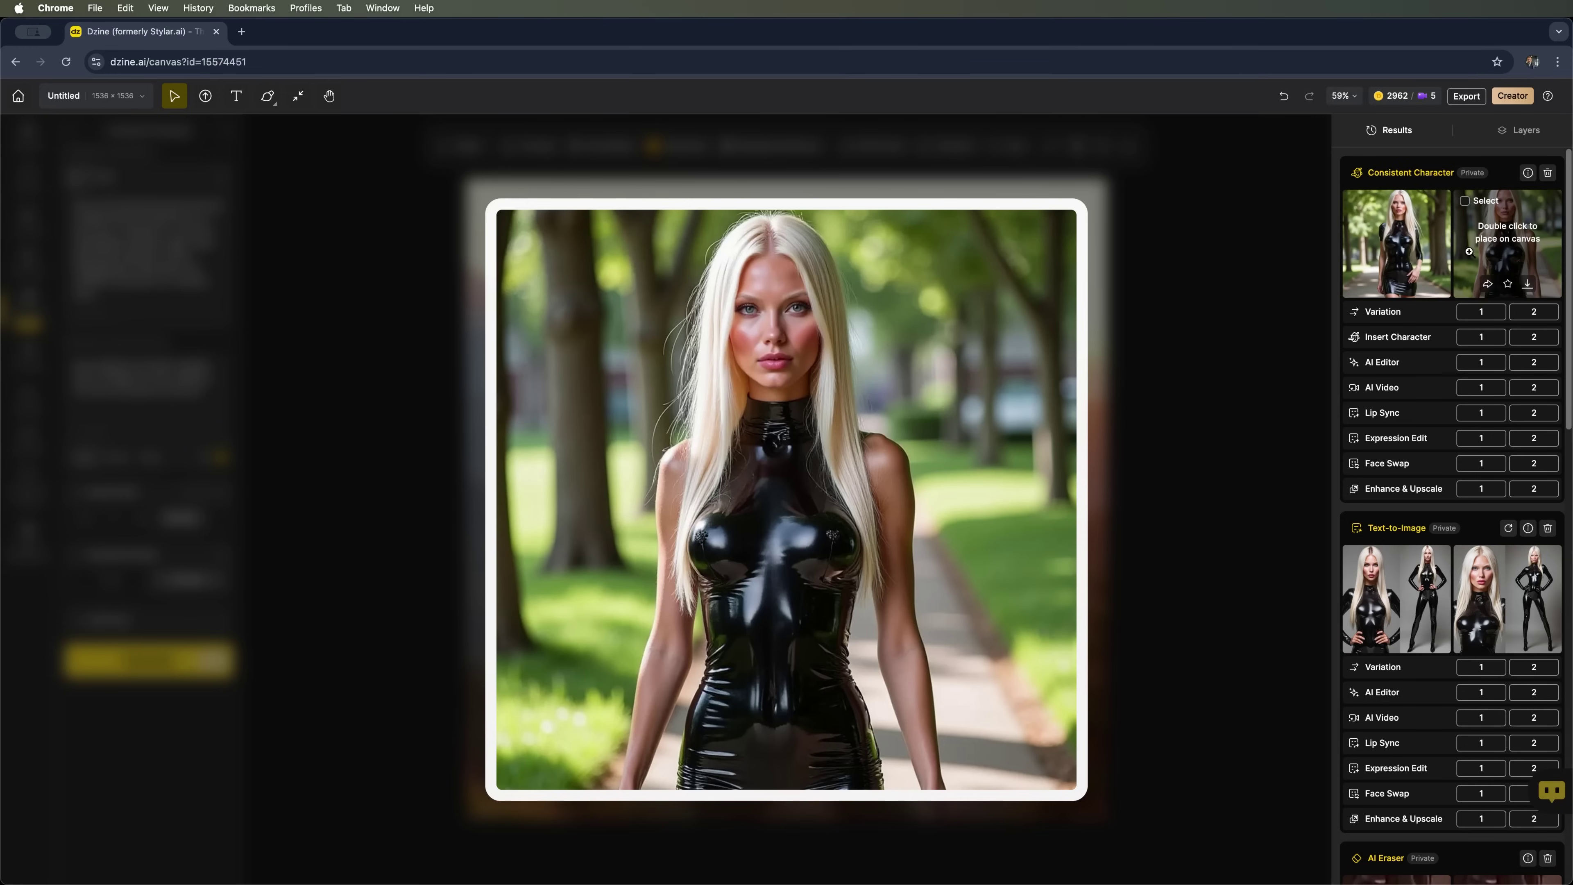
pyautogui.click(1406, 251)
pyautogui.click(1490, 239)
pyautogui.click(1412, 241)
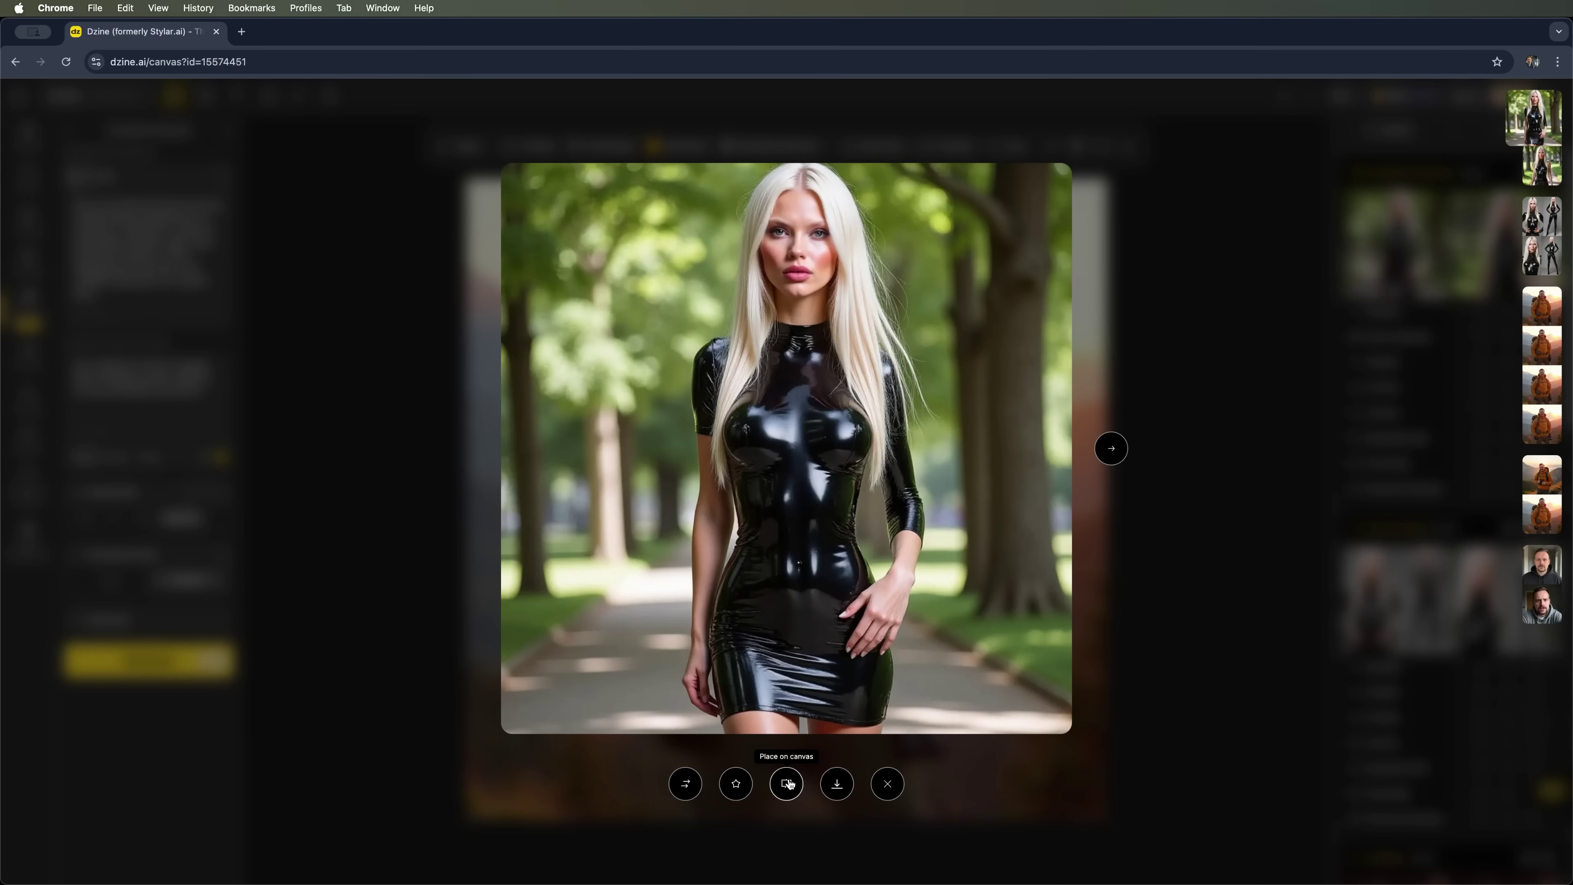
pyautogui.click(783, 780)
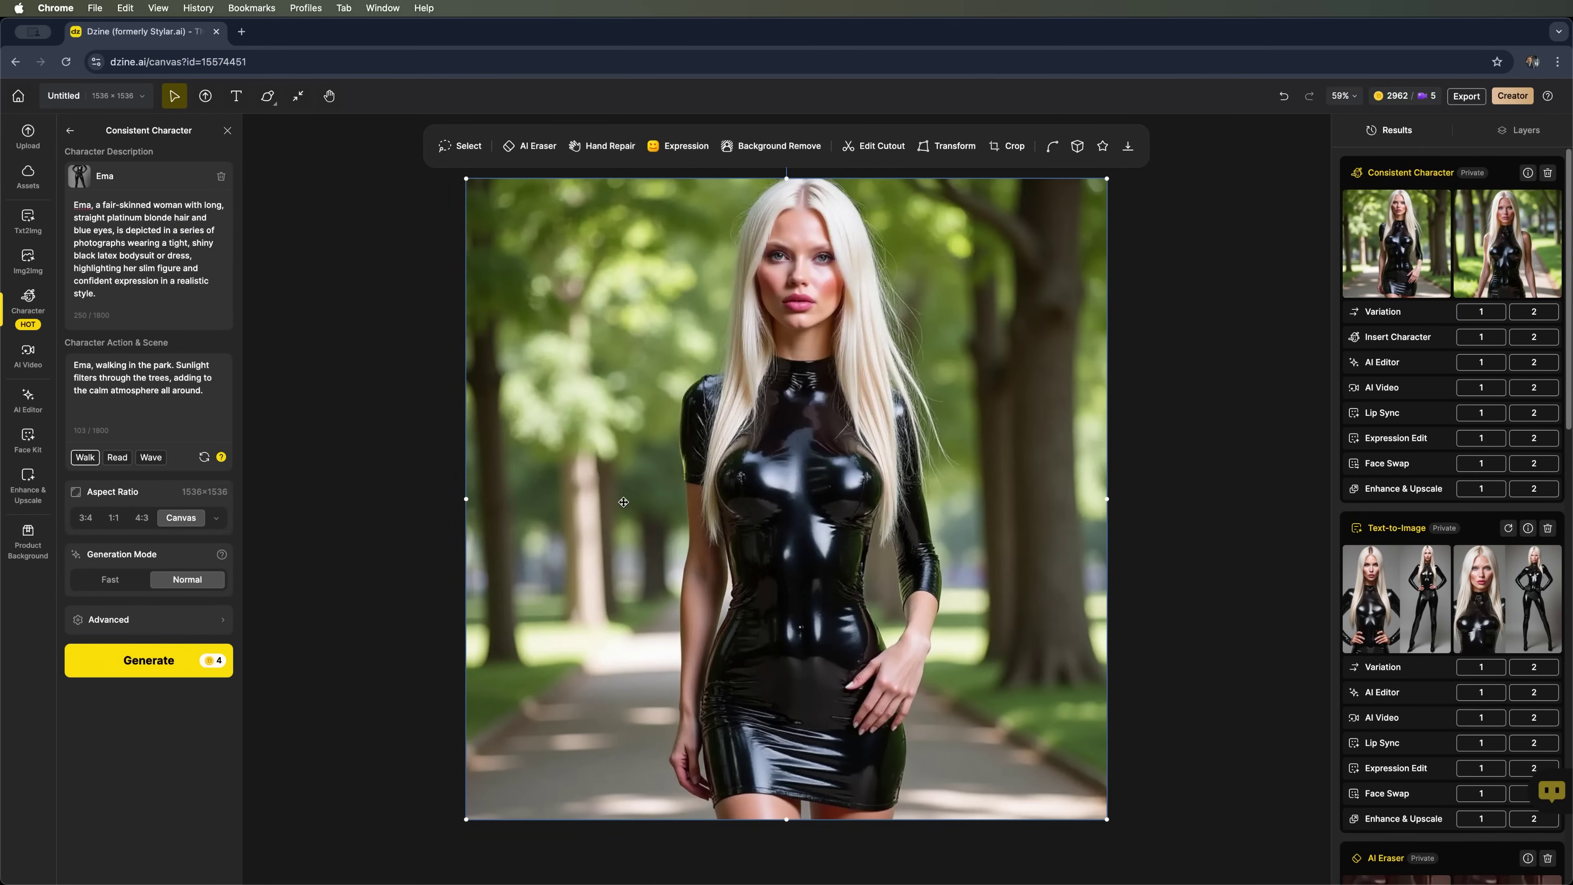
pyautogui.scroll(-9, 1452, 434)
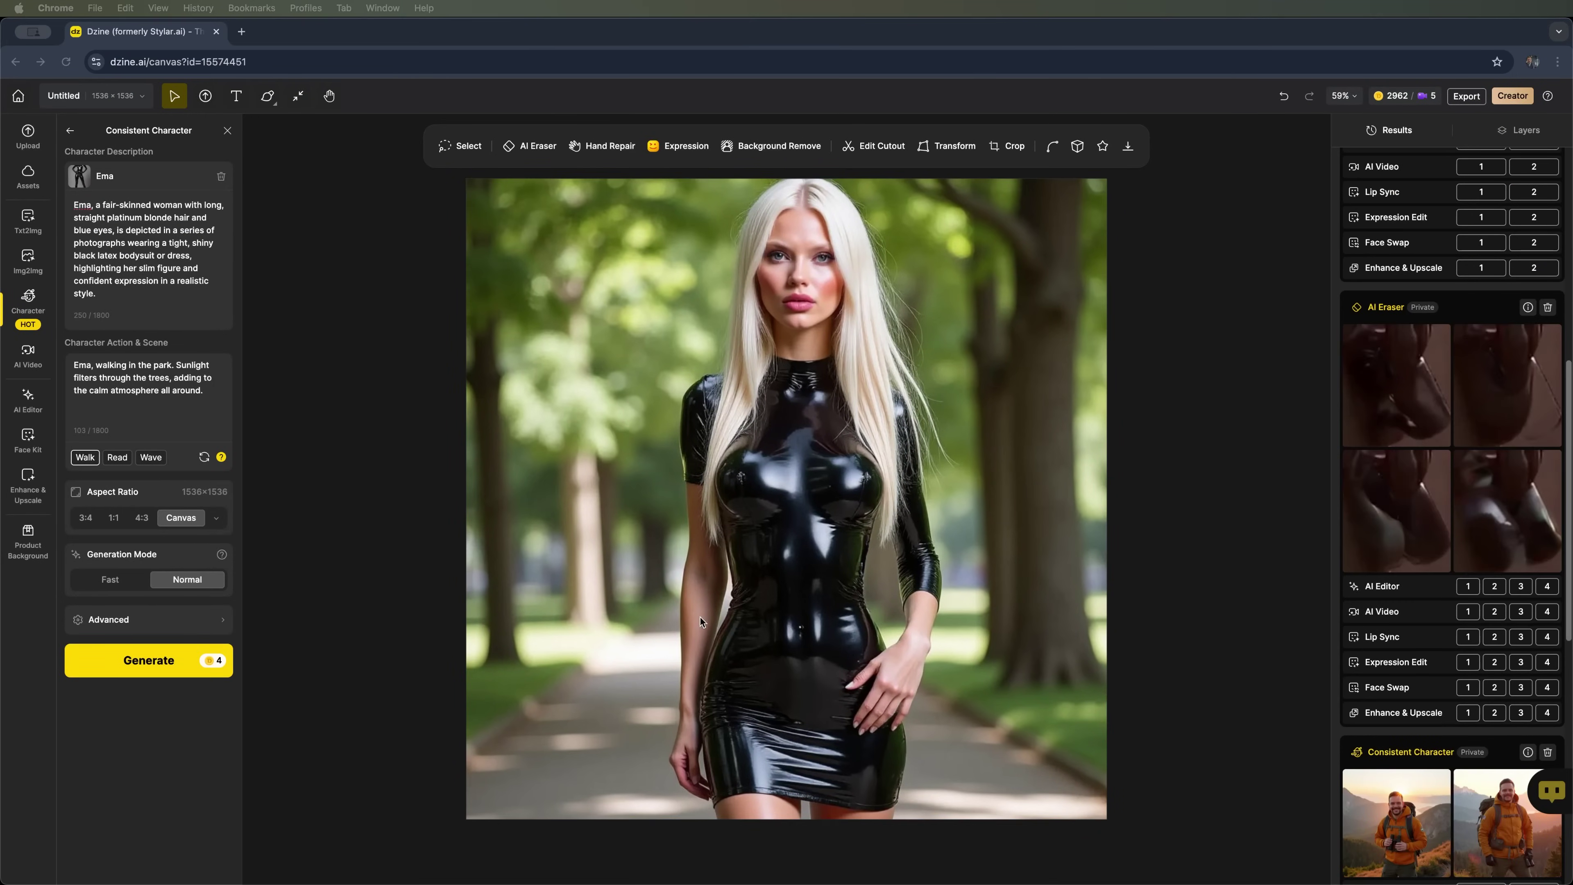
# Switch the character to Daniel and replace his description with a hiking-outfit one.
pyautogui.click(117, 179)
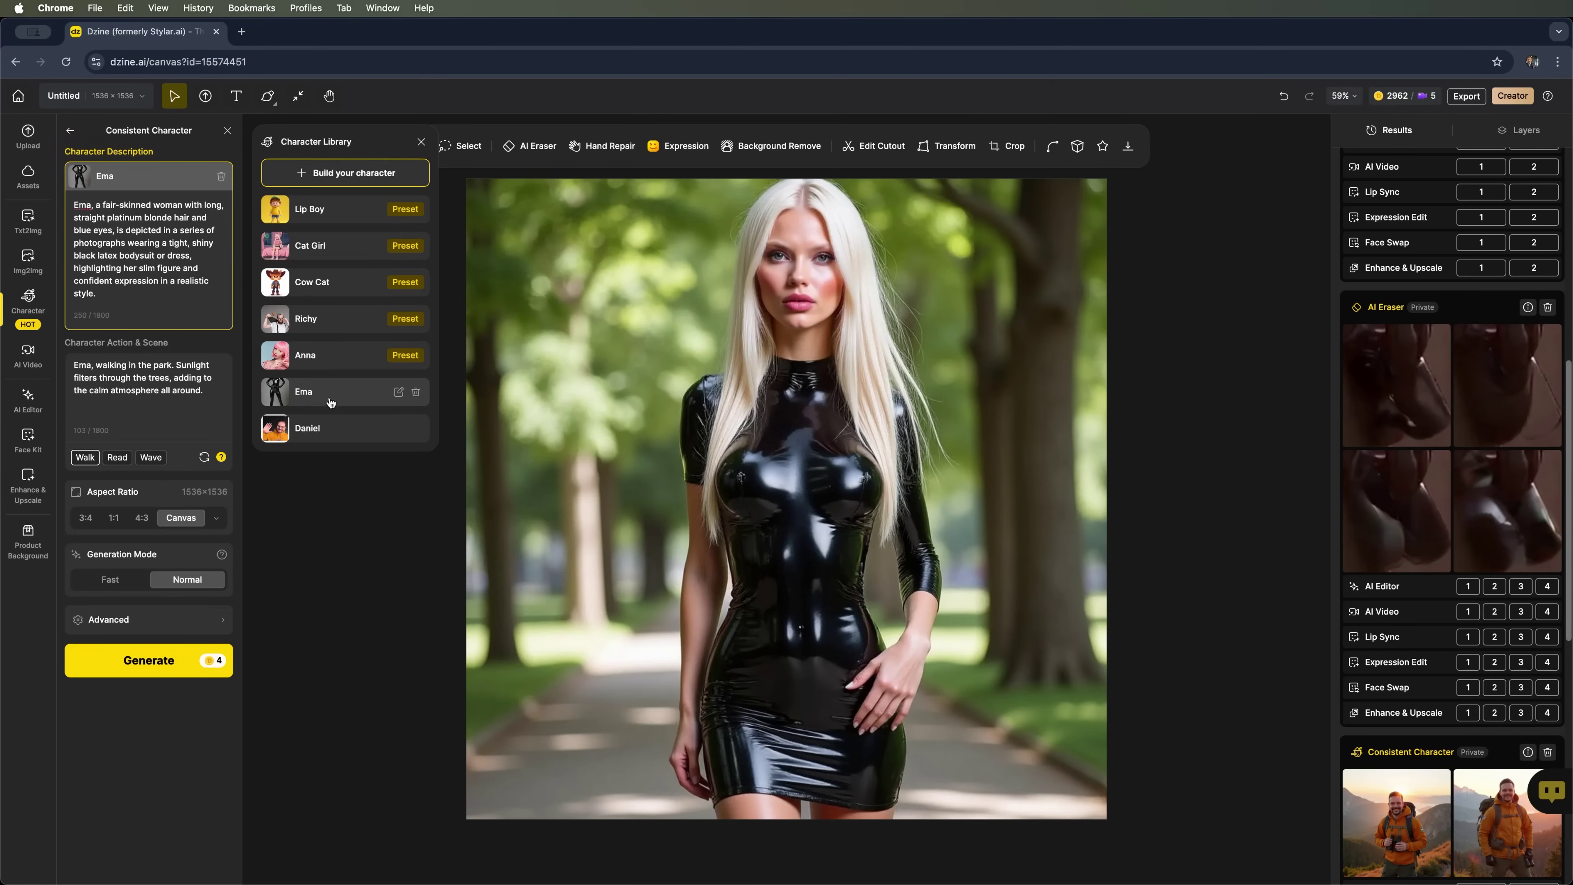
pyautogui.click(327, 427)
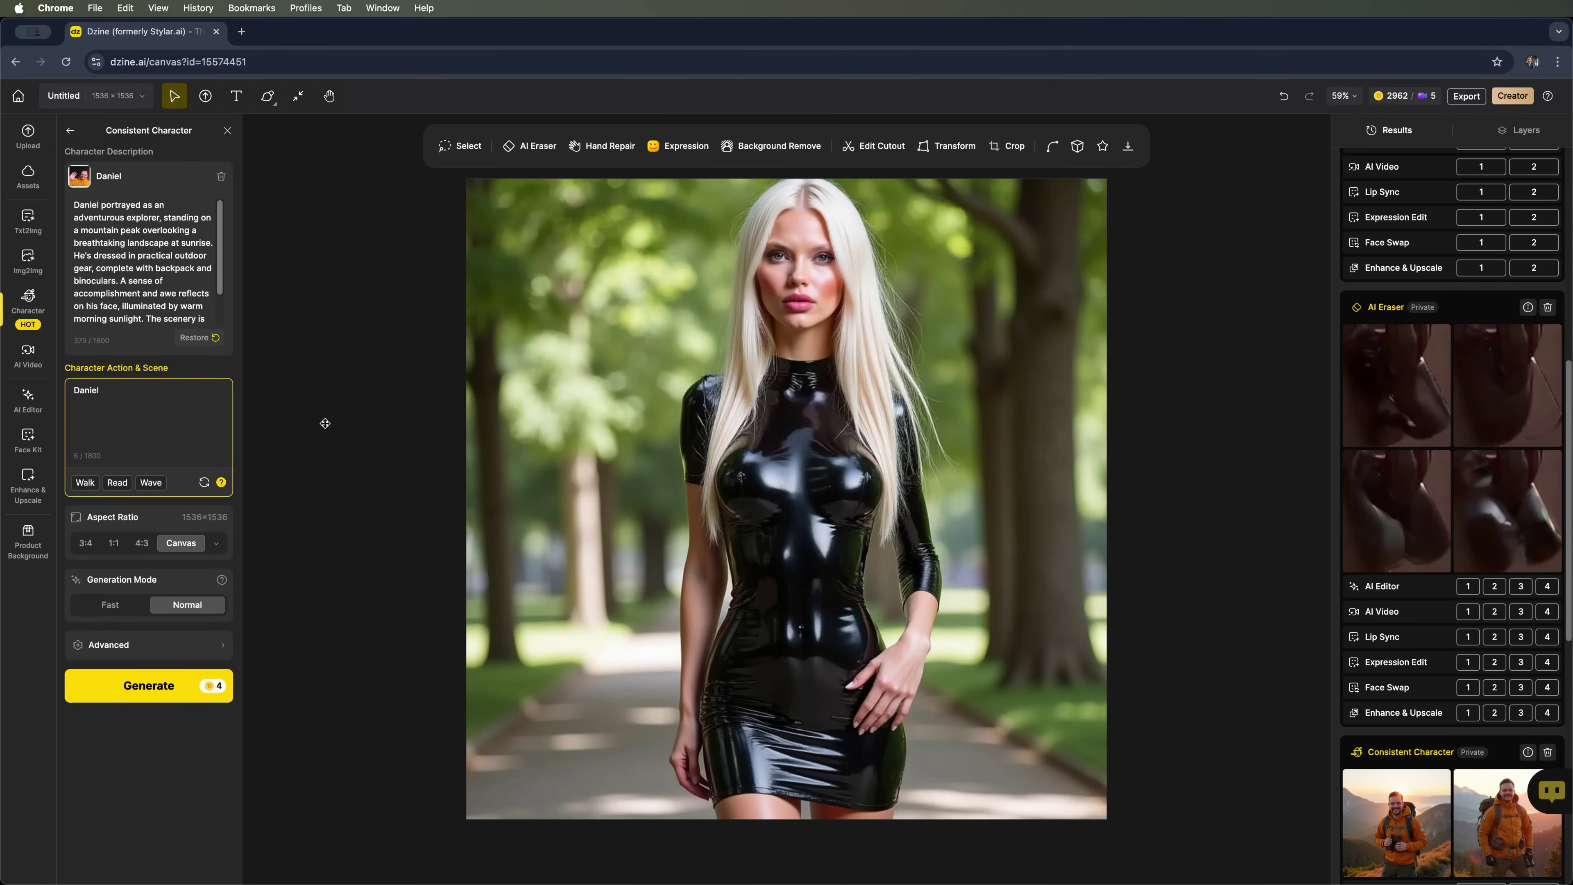
pyautogui.click(108, 280)
pyautogui.press('super+a')
pyautogui.write('Daniel, a confident young man wearing practical outdoor clothing suited for mountain hiking, including a durable insulated jacket, comfortable hiking pants, sturdy boots, and a spacious hiking backpack')
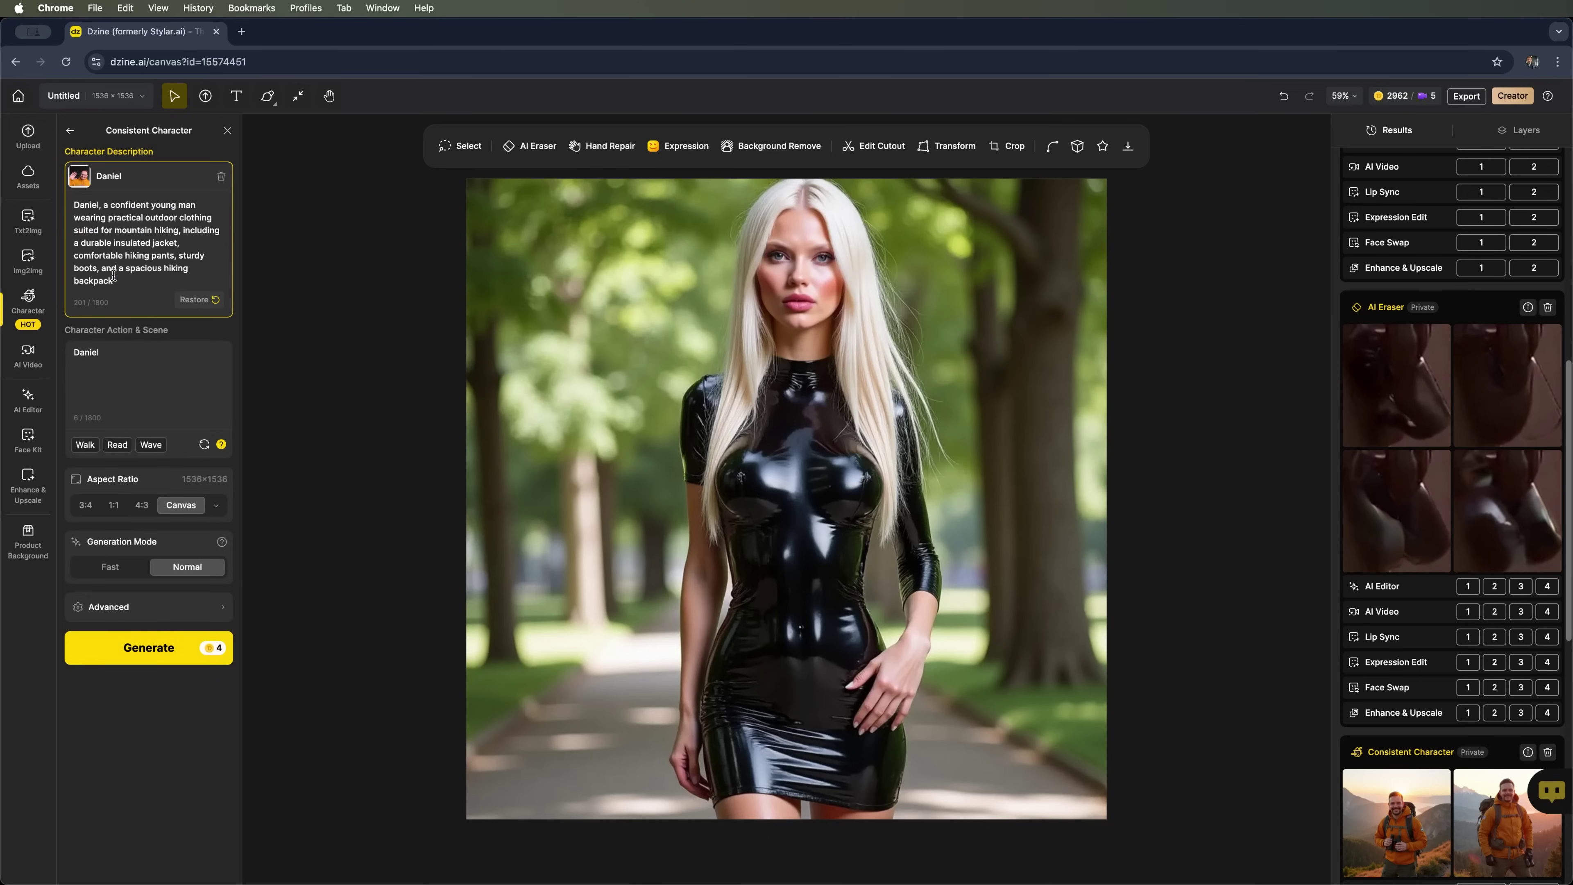
pyautogui.click(504, 389)
# Set Daniel's action to a sunrise mountain-trail walk with a 4:3 aspect ratio.
pyautogui.click(104, 384)
pyautogui.press('super+a')
pyautogui.write('Daniel is walking confidently along a mountain trail at sunrise, calmly looking forward with a focused and adventurous expression. Majestic mountains, mist-covered valleys, and lush forests surround him, beautifully illuminated by the warm morning sunlight.')
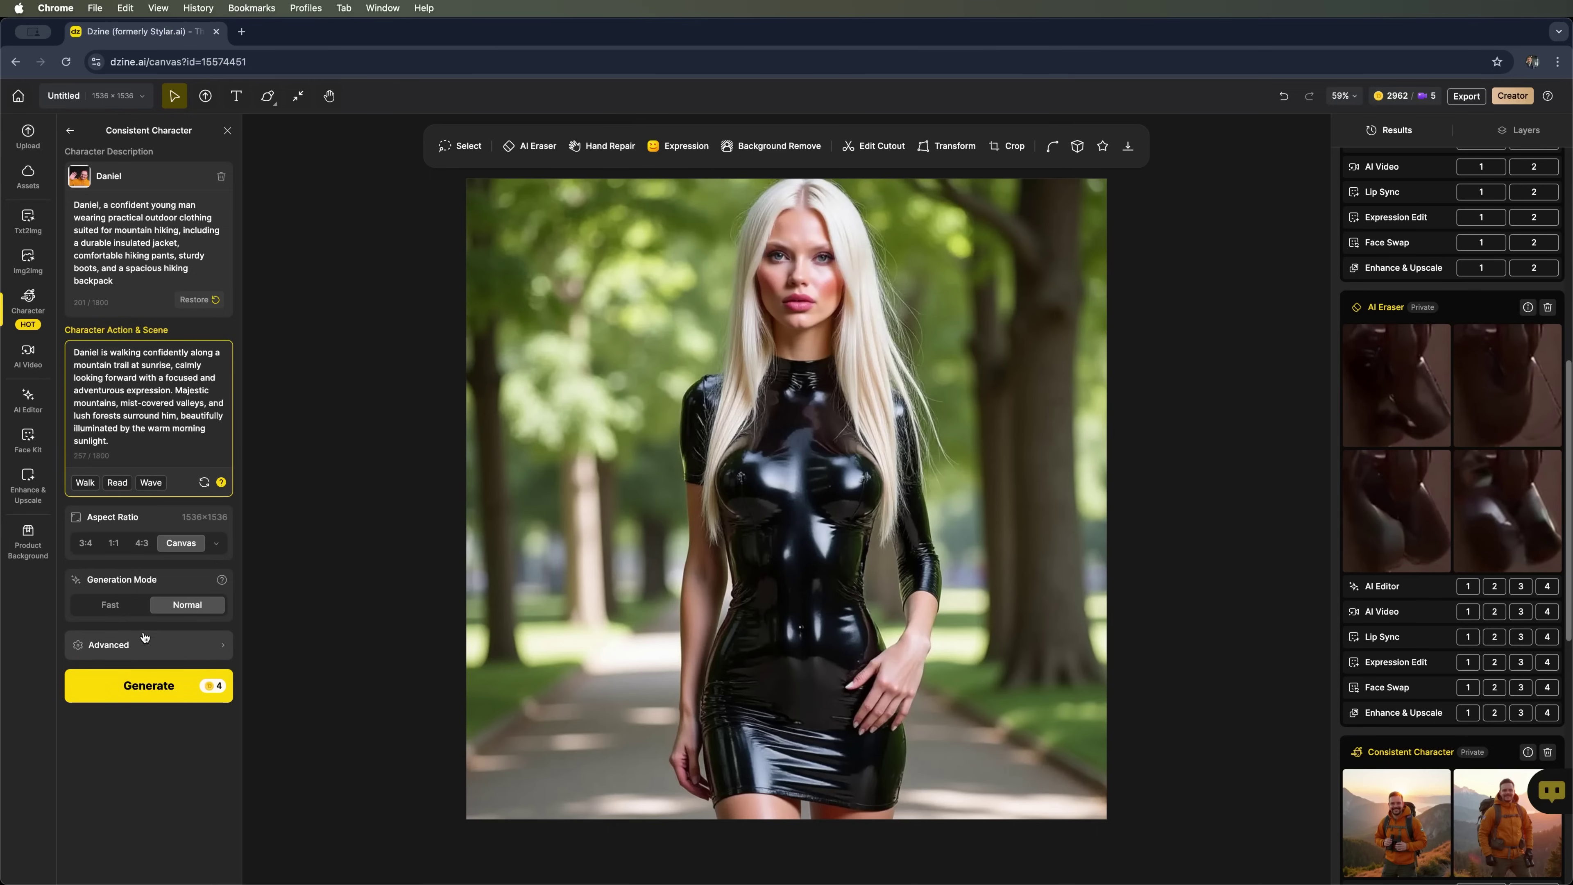
pyautogui.click(142, 544)
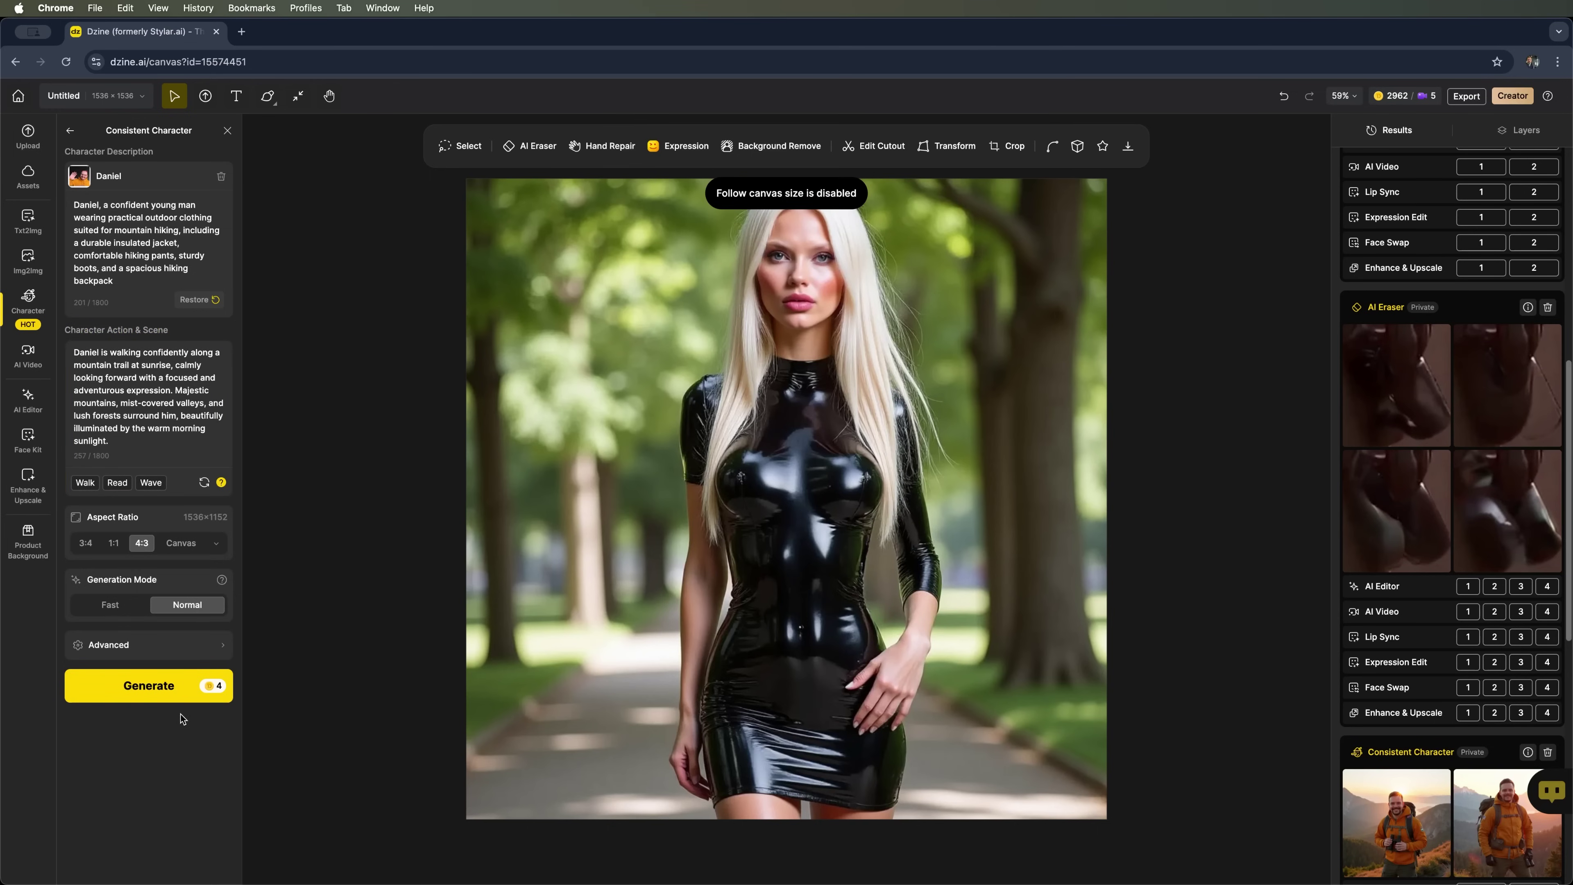
# Generate Daniel on the mountain trail and open the orange-jacket result in full view.
pyautogui.click(157, 688)
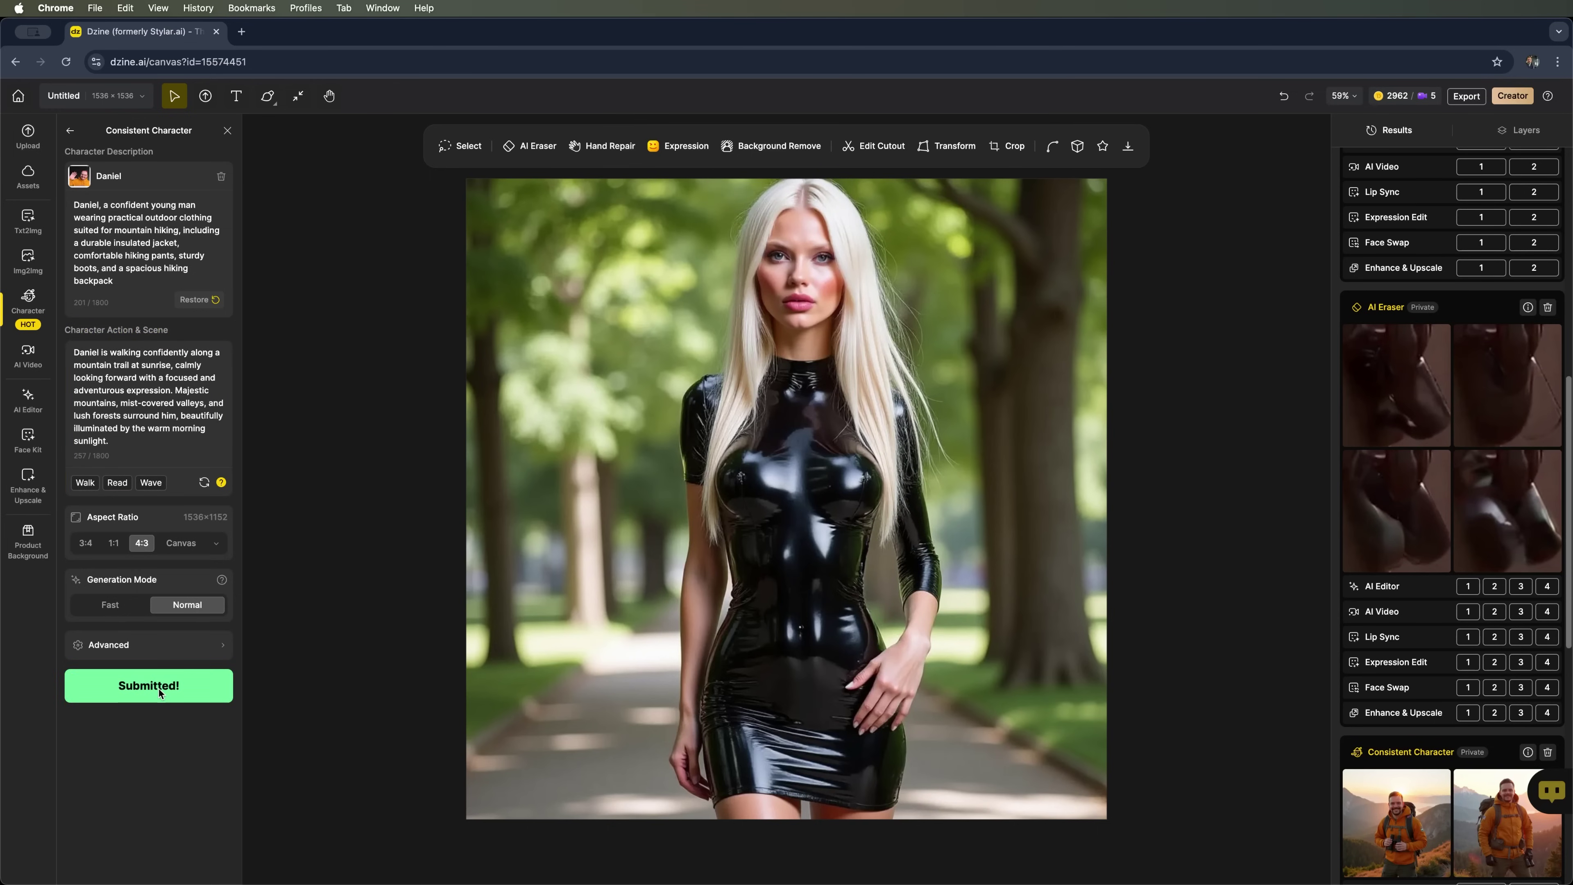
pyautogui.scroll(10, 1312, 333)
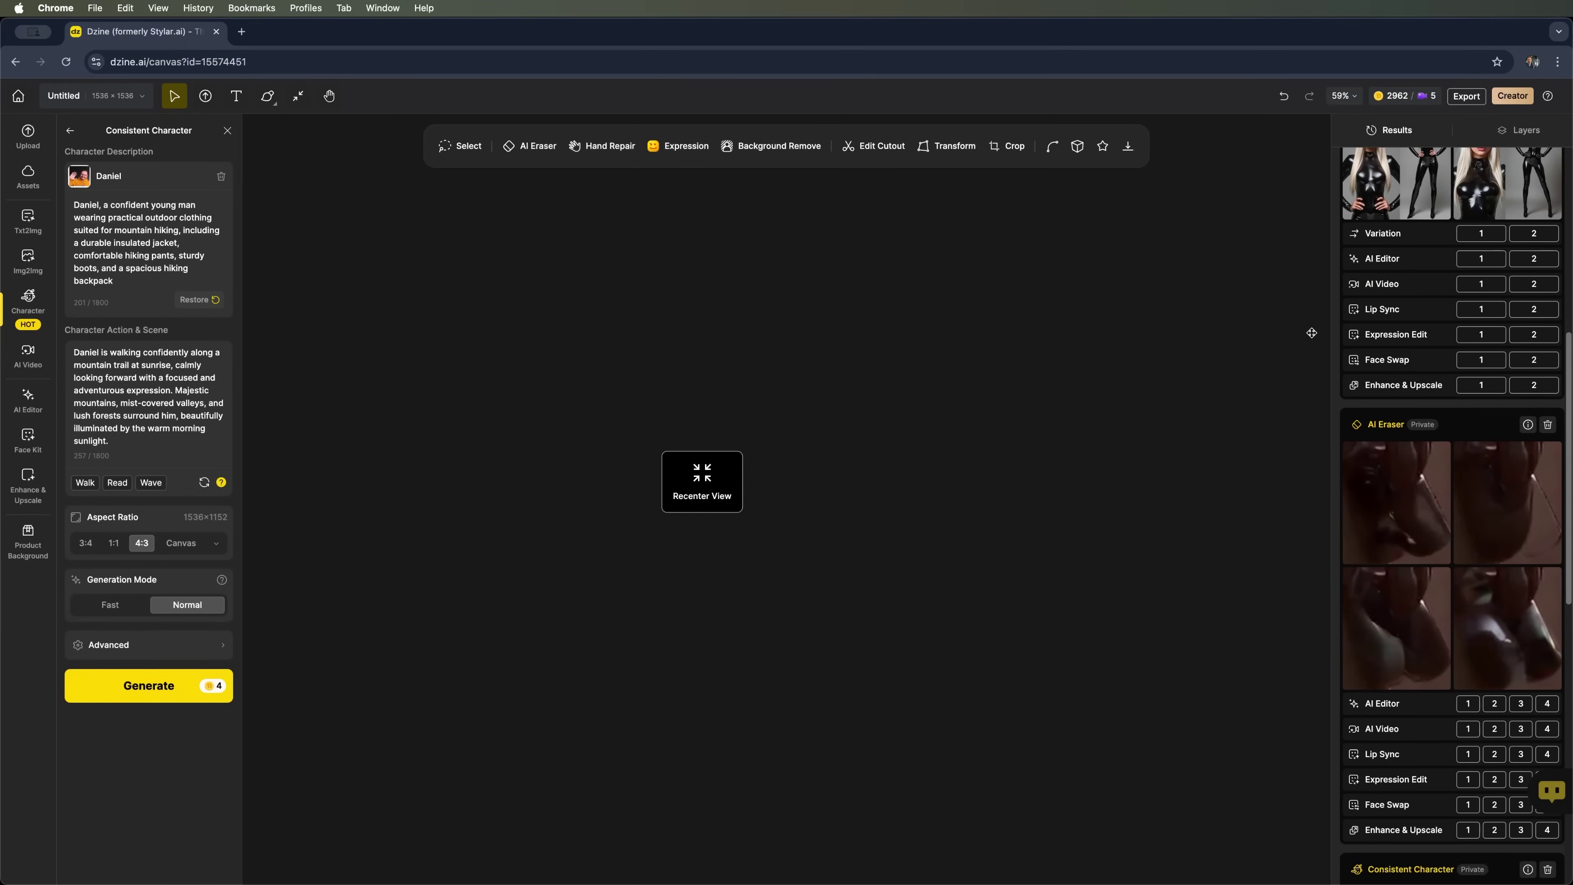
pyautogui.scroll(-10, 1212, 509)
pyautogui.scroll(5, 1504, 292)
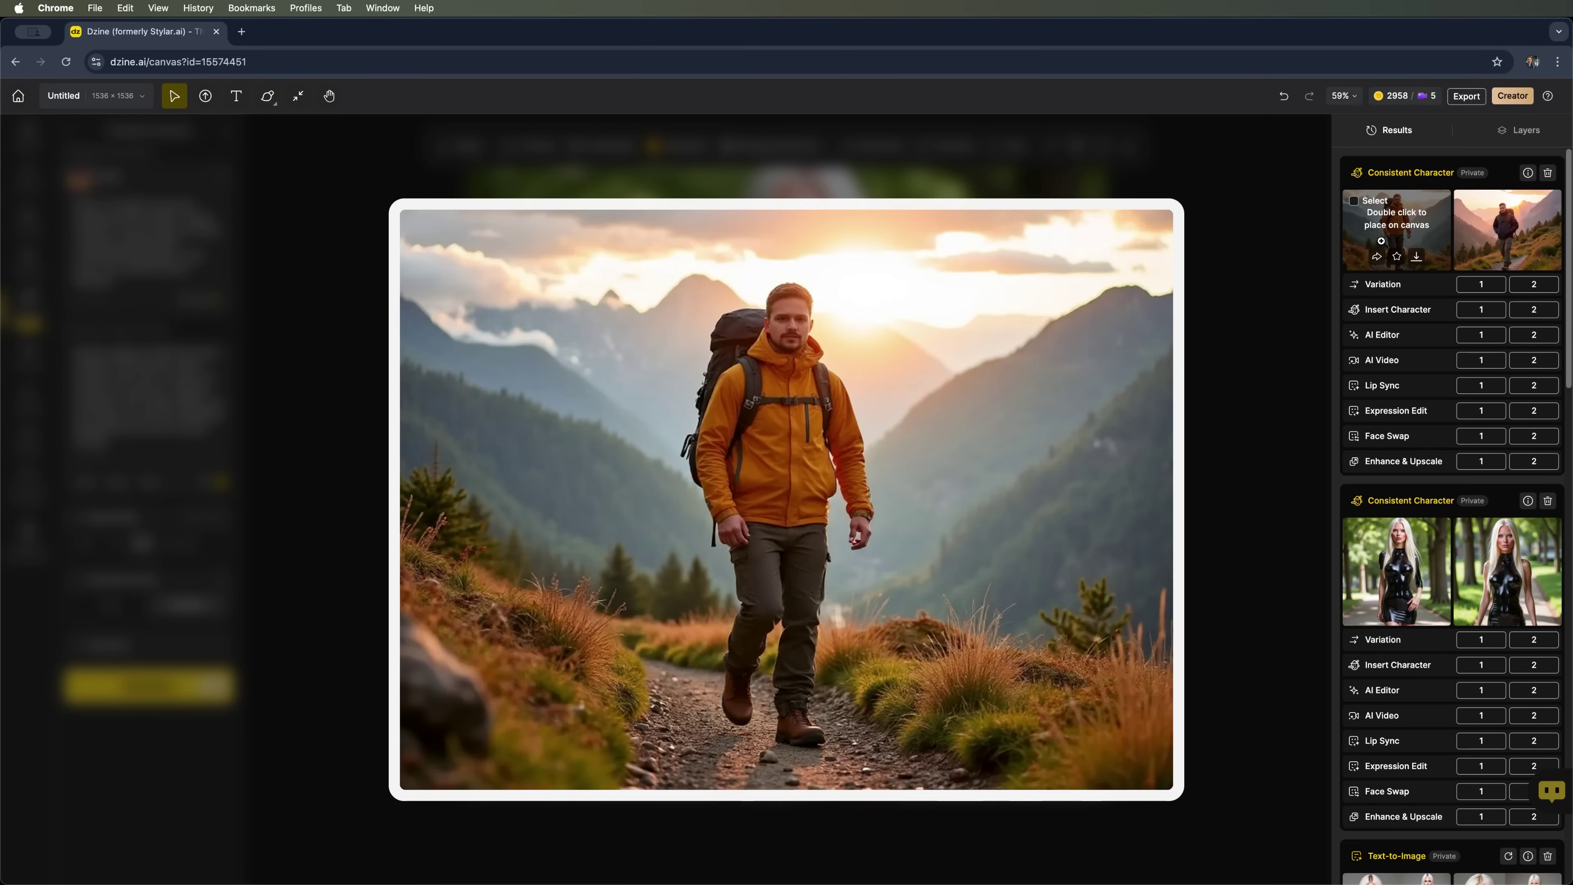
pyautogui.moveTo(1479, 229)
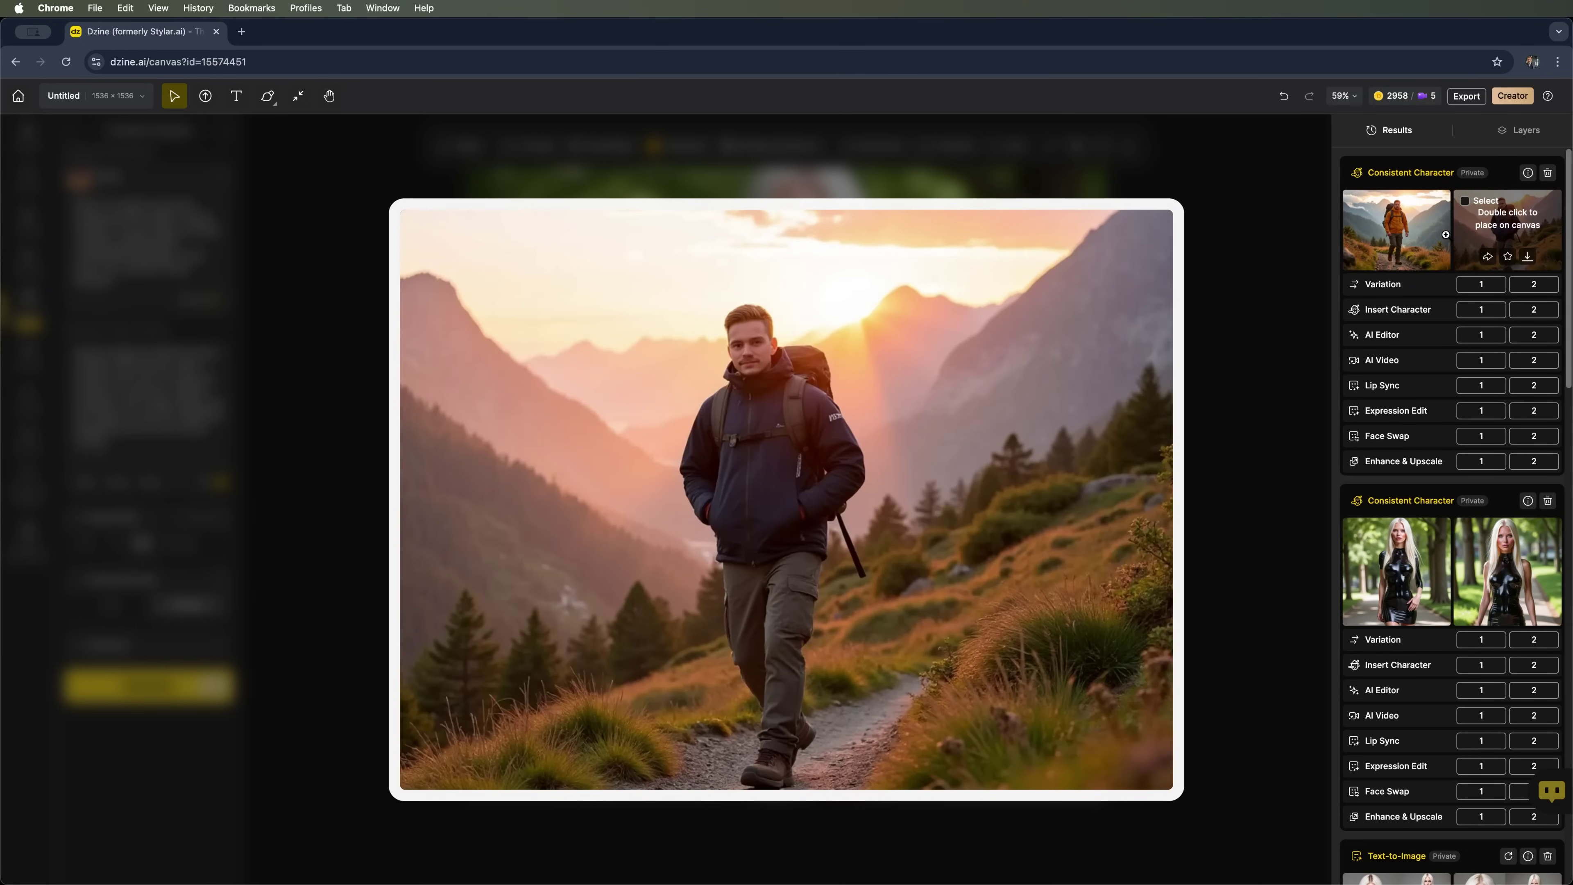
pyautogui.click(1422, 238)
pyautogui.click(1415, 229)
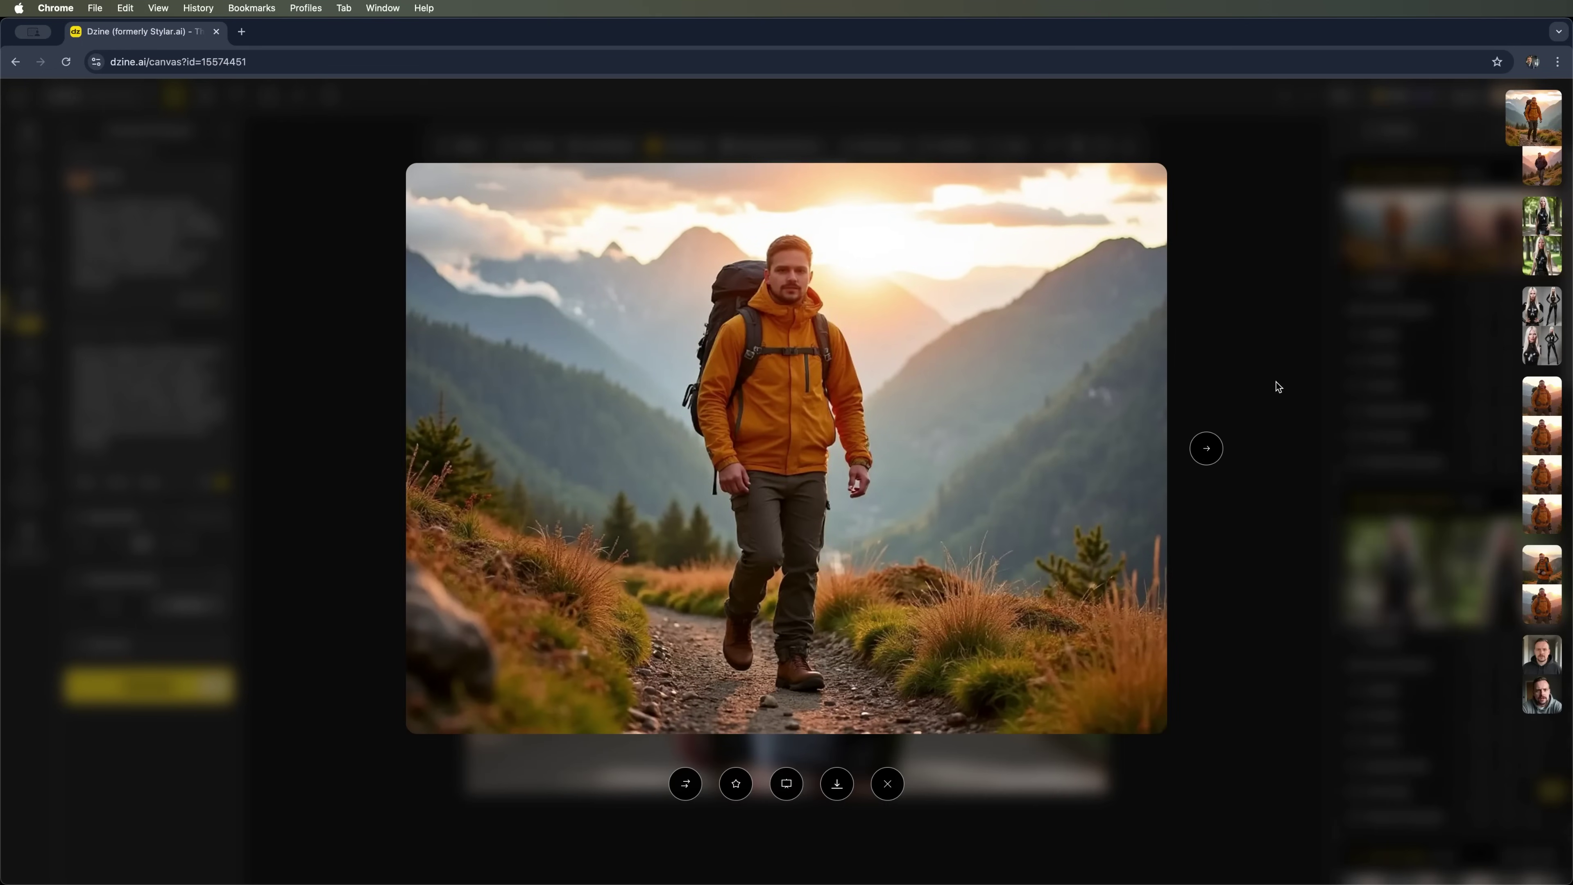
# Download the orange-jacket hiker as a PNG without watermark.
pyautogui.click(836, 785)
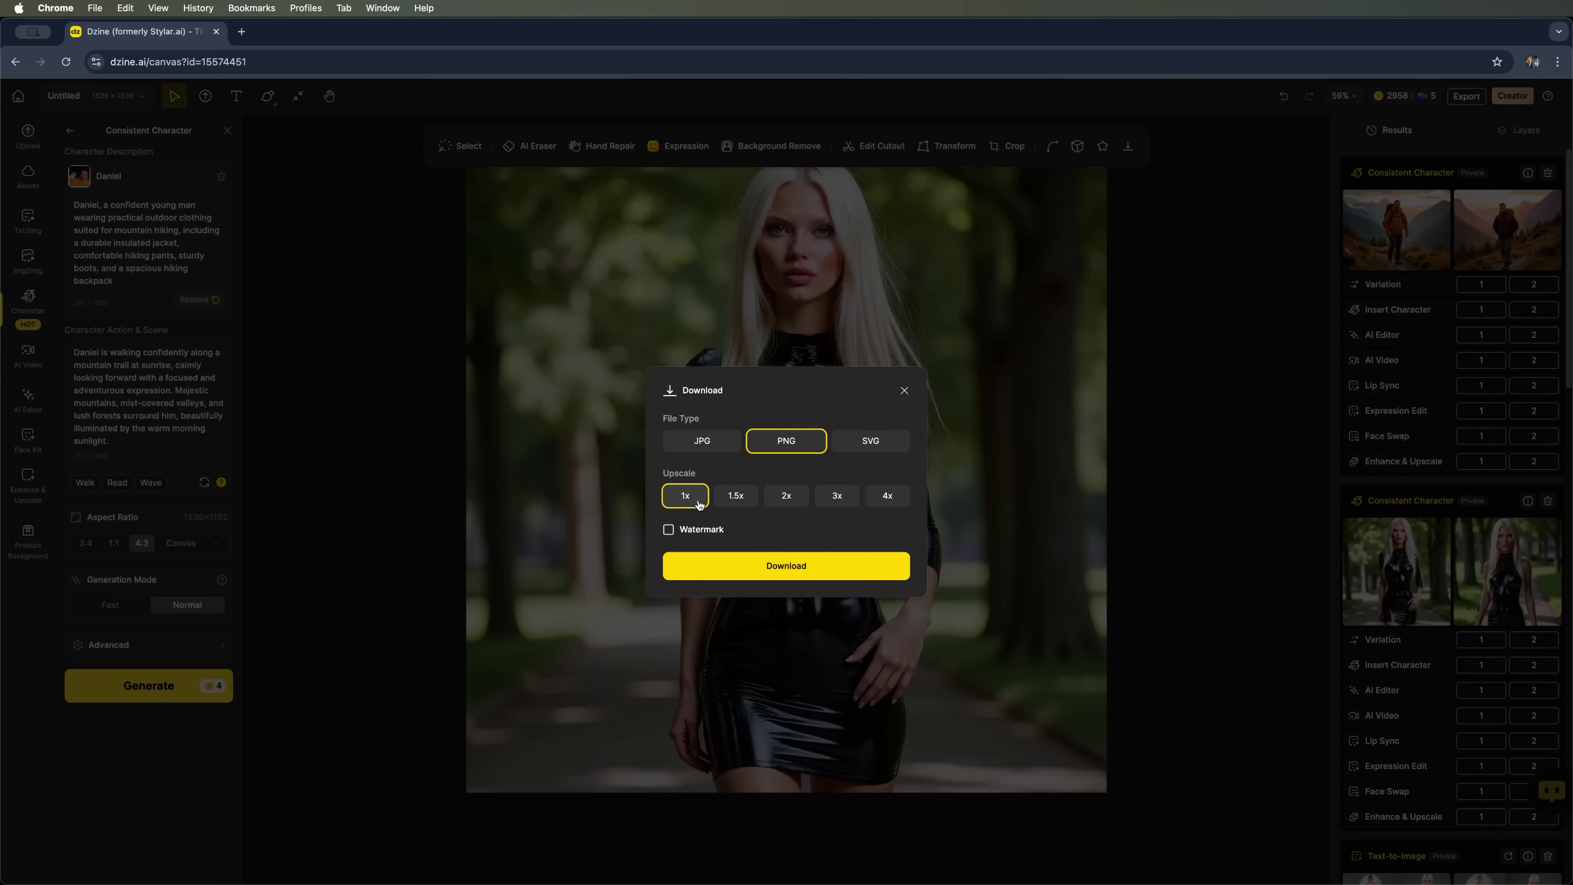
pyautogui.click(691, 532)
pyautogui.click(765, 565)
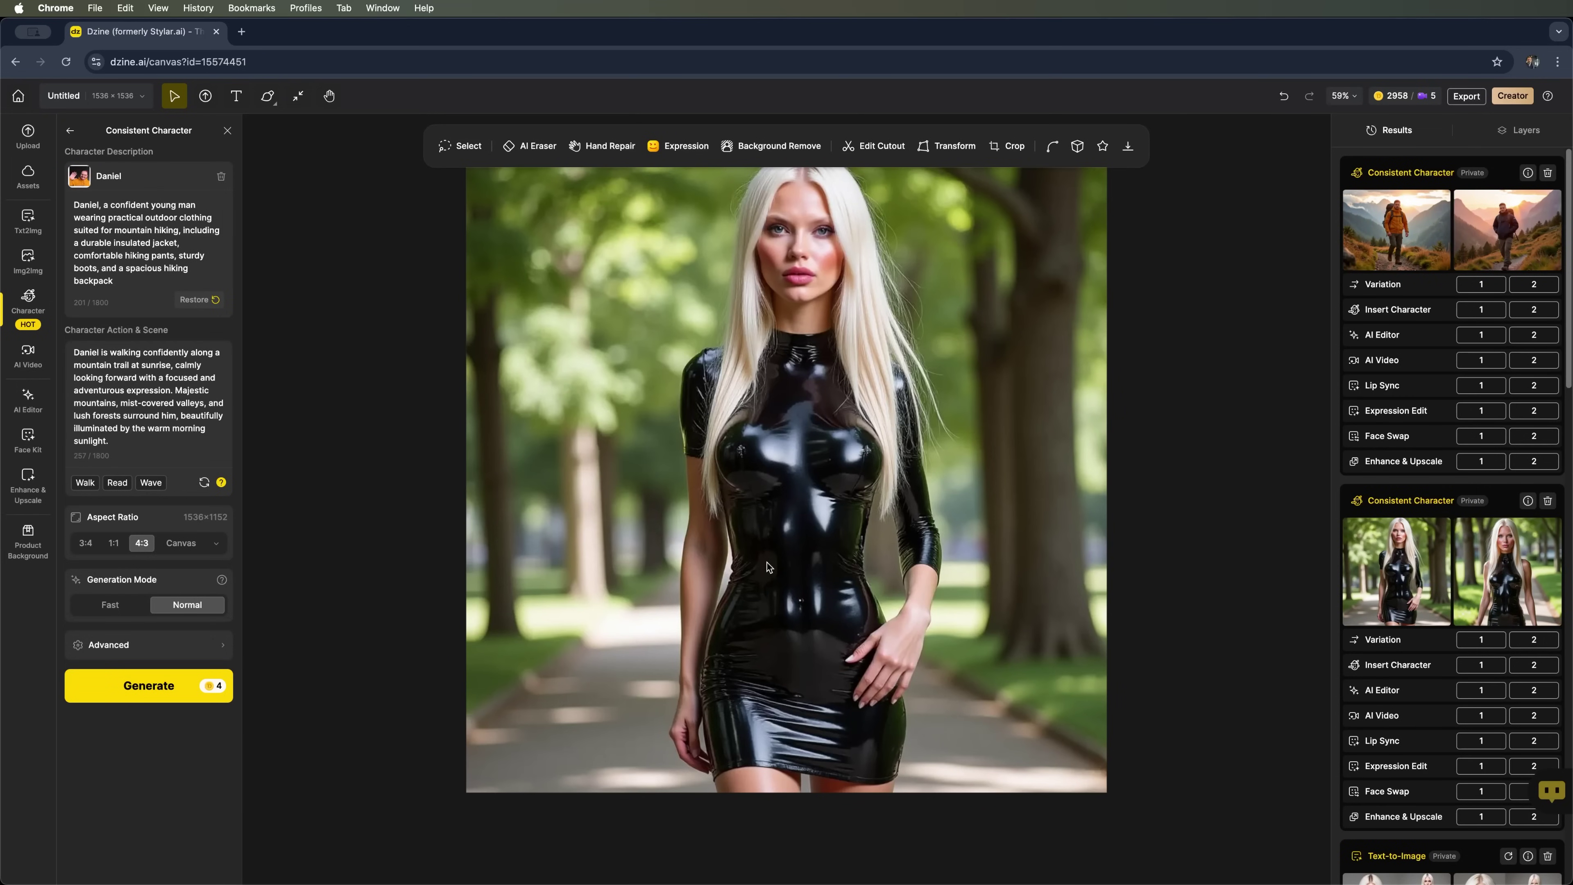
# Go back to the character tools and open Insert Character.
pyautogui.click(67, 133)
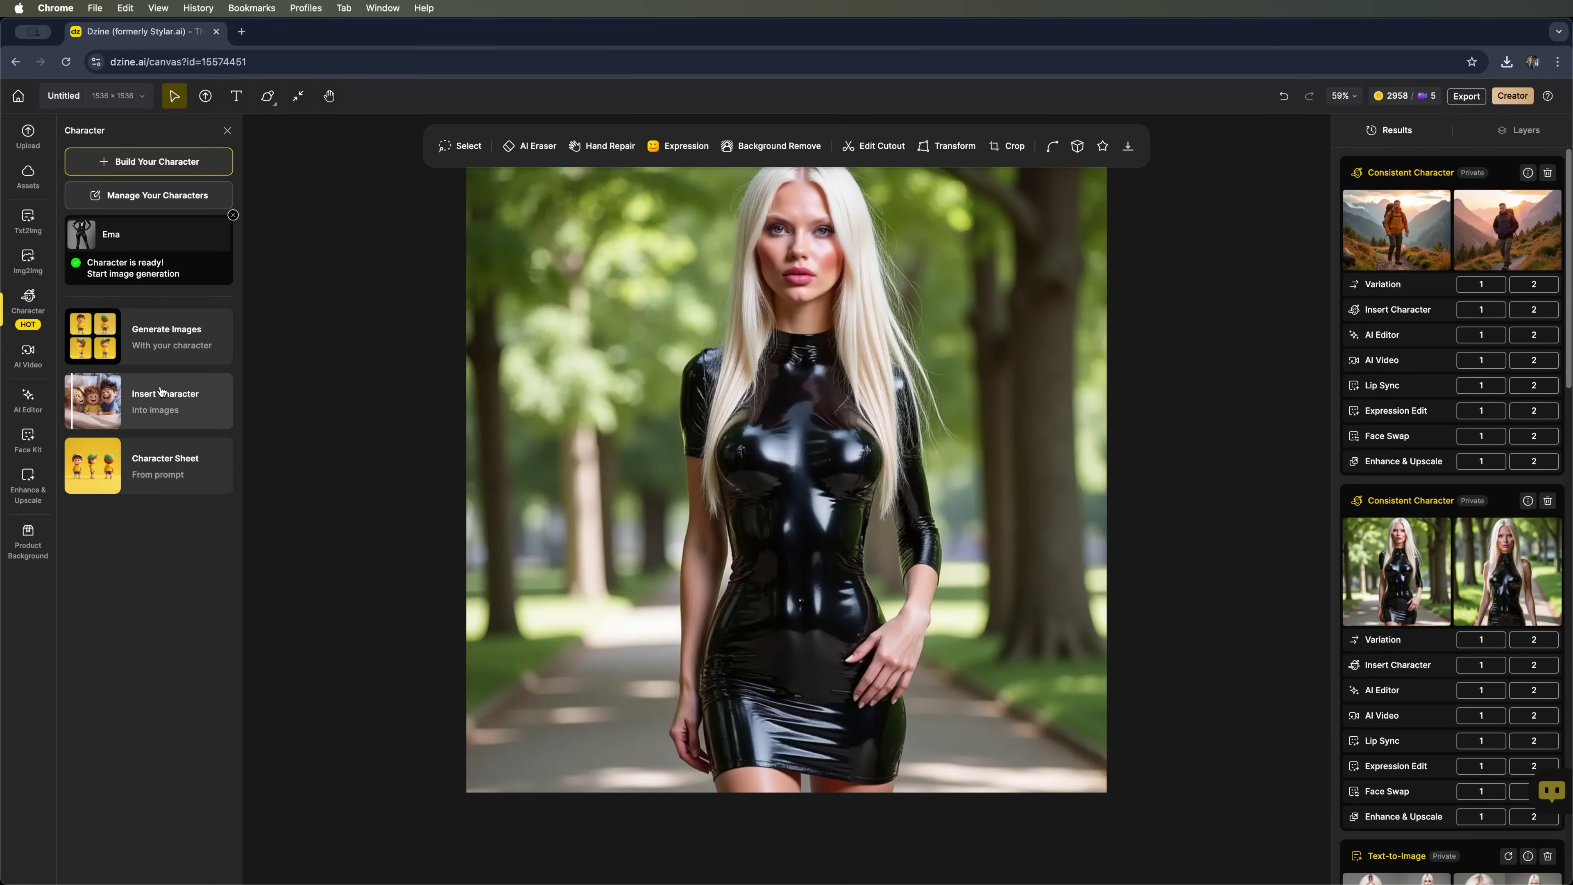
pyautogui.click(138, 409)
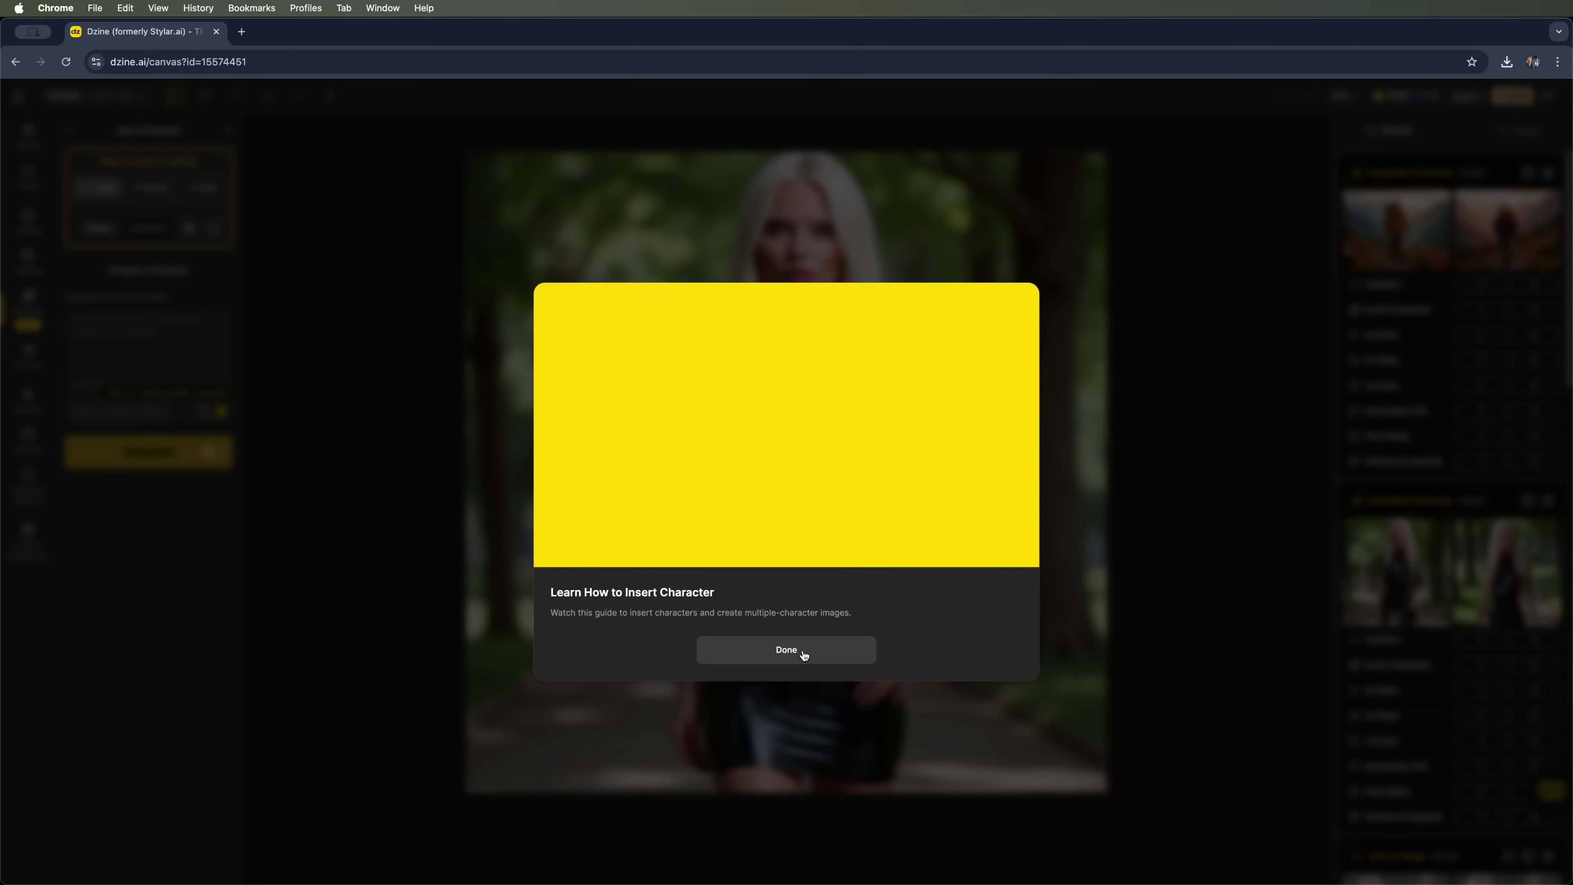
# Place the orange-jacket hiker on the canvas and brush-mask the ground to his right.
pyautogui.click(803, 655)
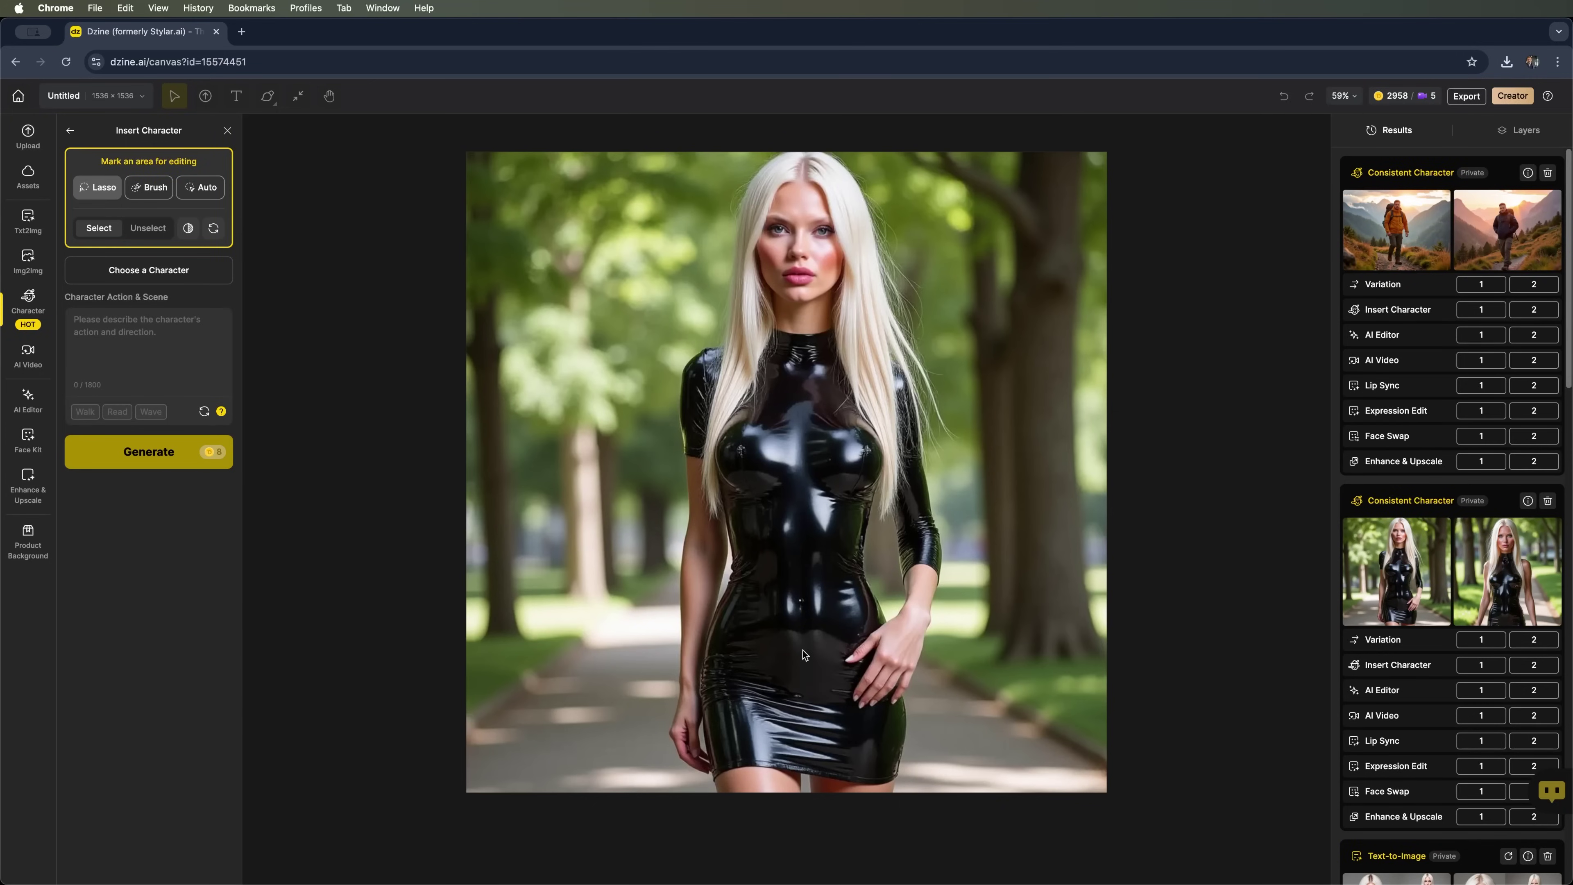
pyautogui.click(1387, 263)
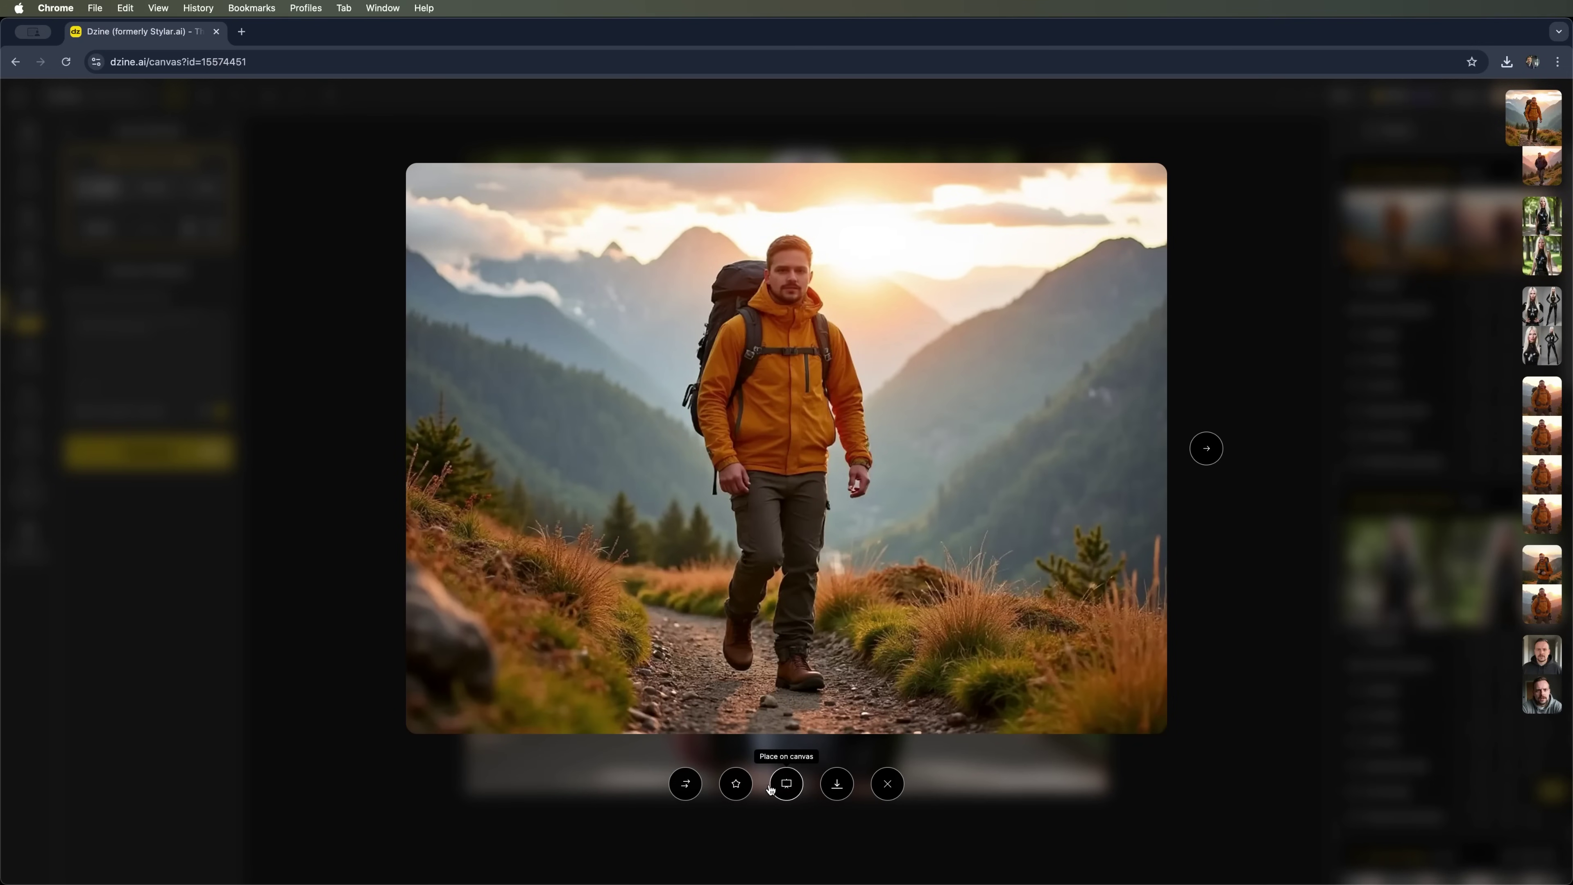
pyautogui.click(786, 783)
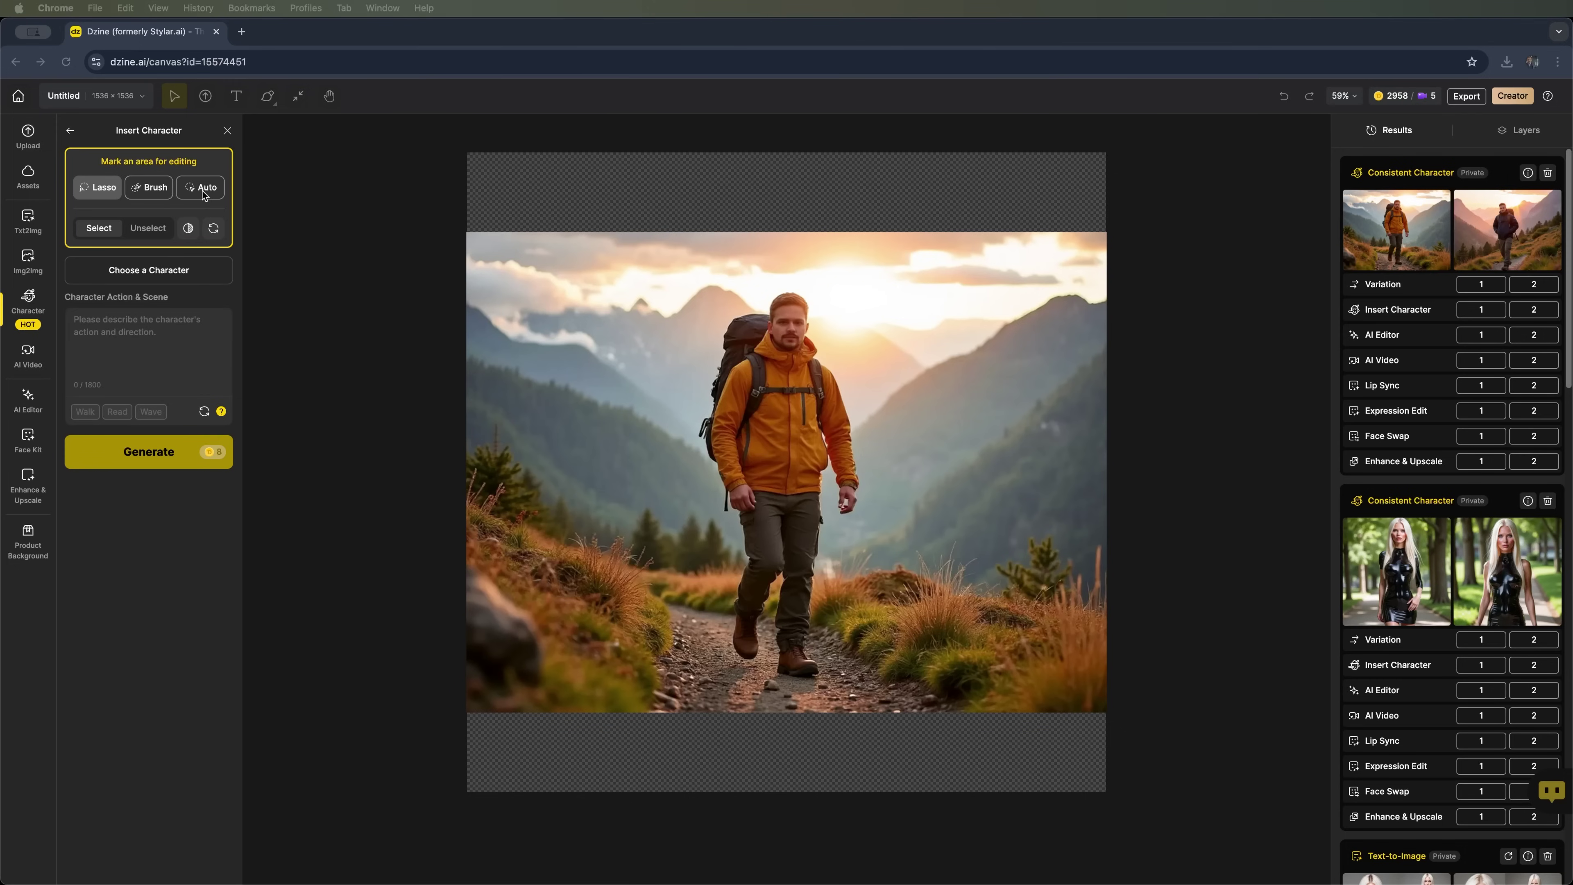
pyautogui.click(150, 189)
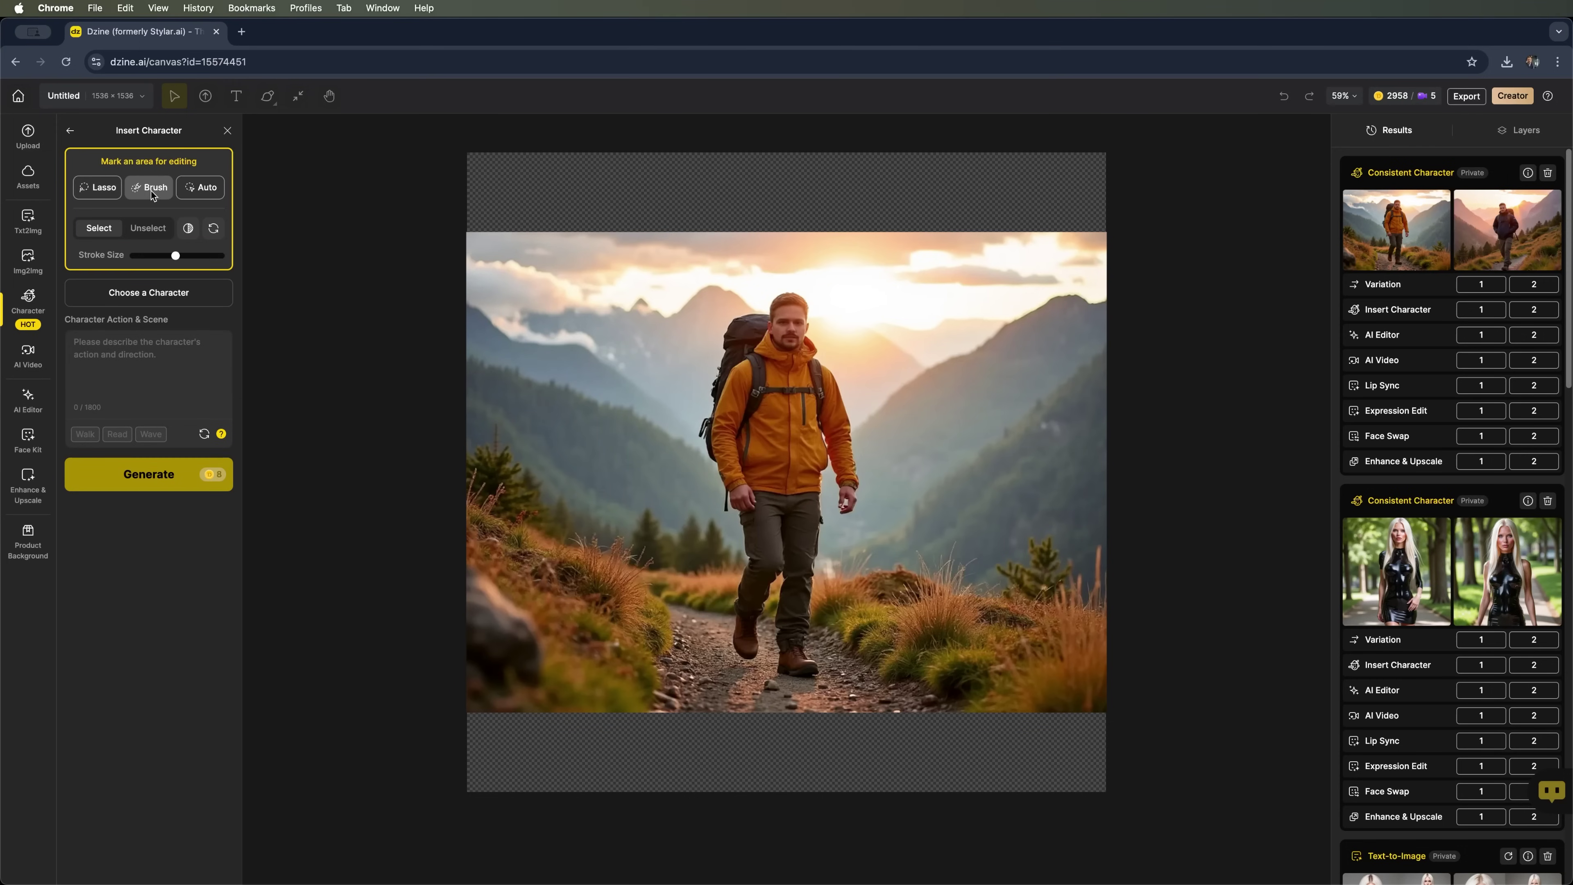
pyautogui.moveTo(918, 617)
pyautogui.mouseDown()
pyautogui.moveTo(909, 341)
pyautogui.moveTo(1013, 288)
pyautogui.moveTo(1001, 605)
pyautogui.moveTo(924, 619)
pyautogui.moveTo(980, 643)
pyautogui.moveTo(953, 624)
pyautogui.moveTo(927, 524)
pyautogui.moveTo(908, 353)
pyautogui.mouseUp()
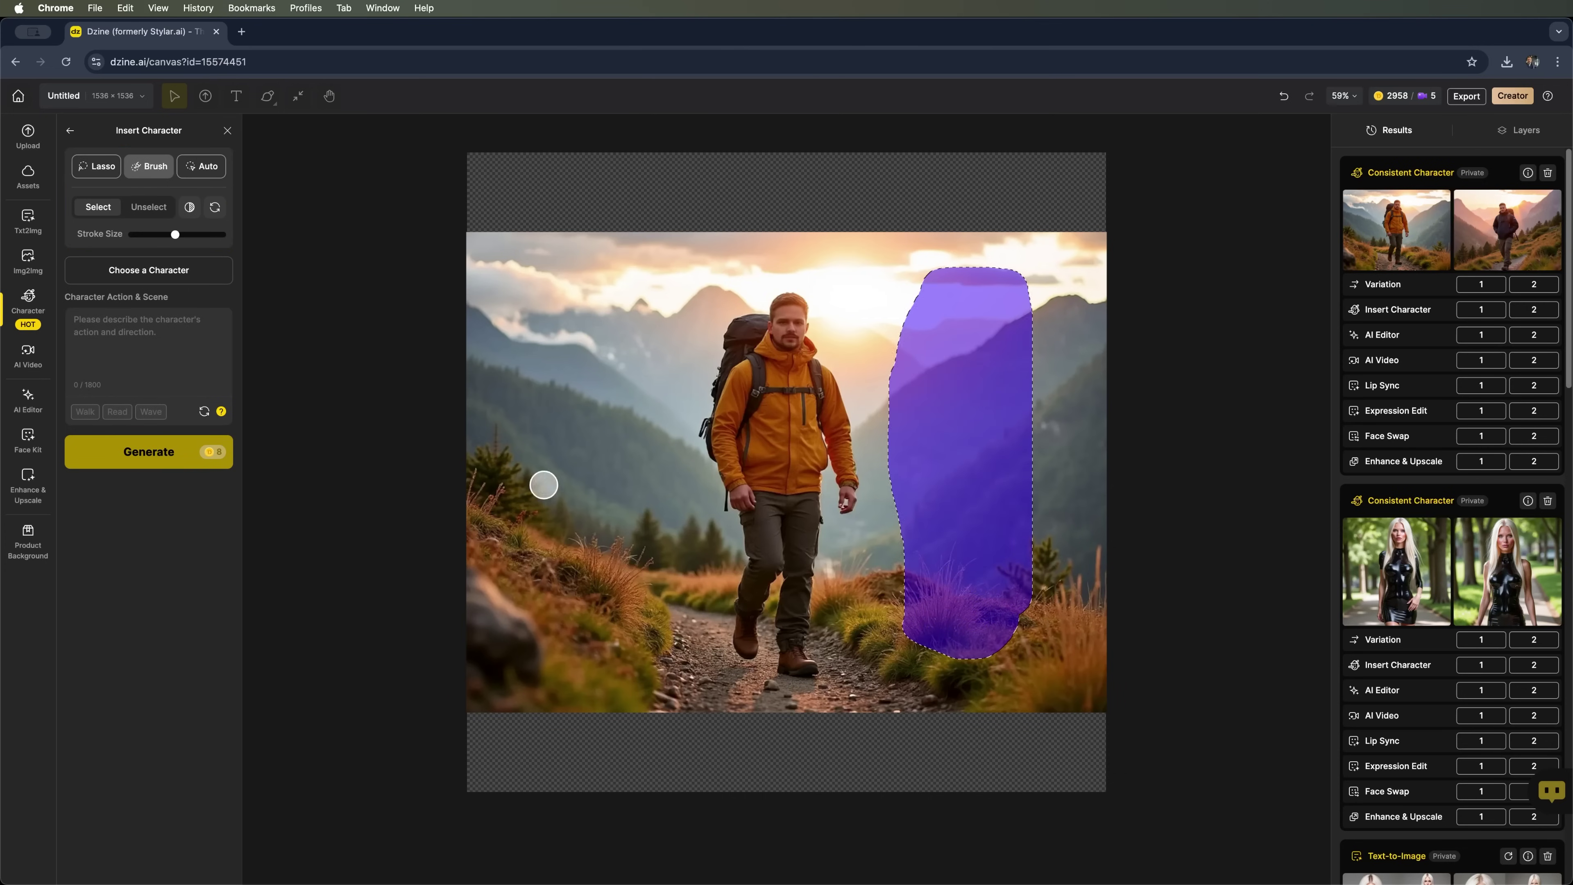
# Select the saved character Ema and replace her description with a shorter pasted version.
pyautogui.click(128, 274)
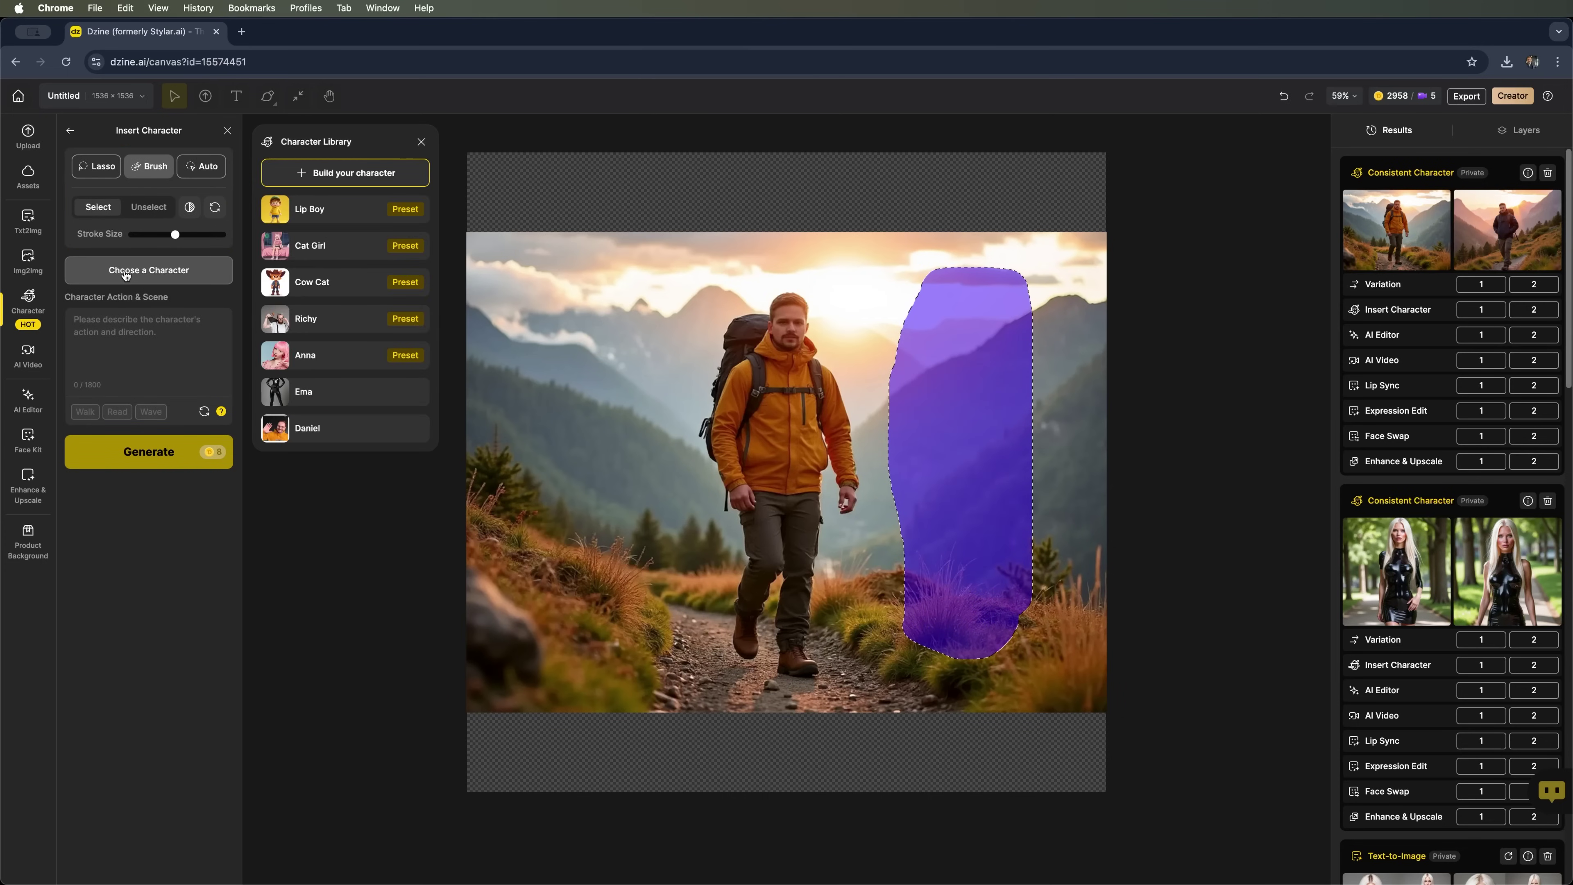
pyautogui.click(321, 390)
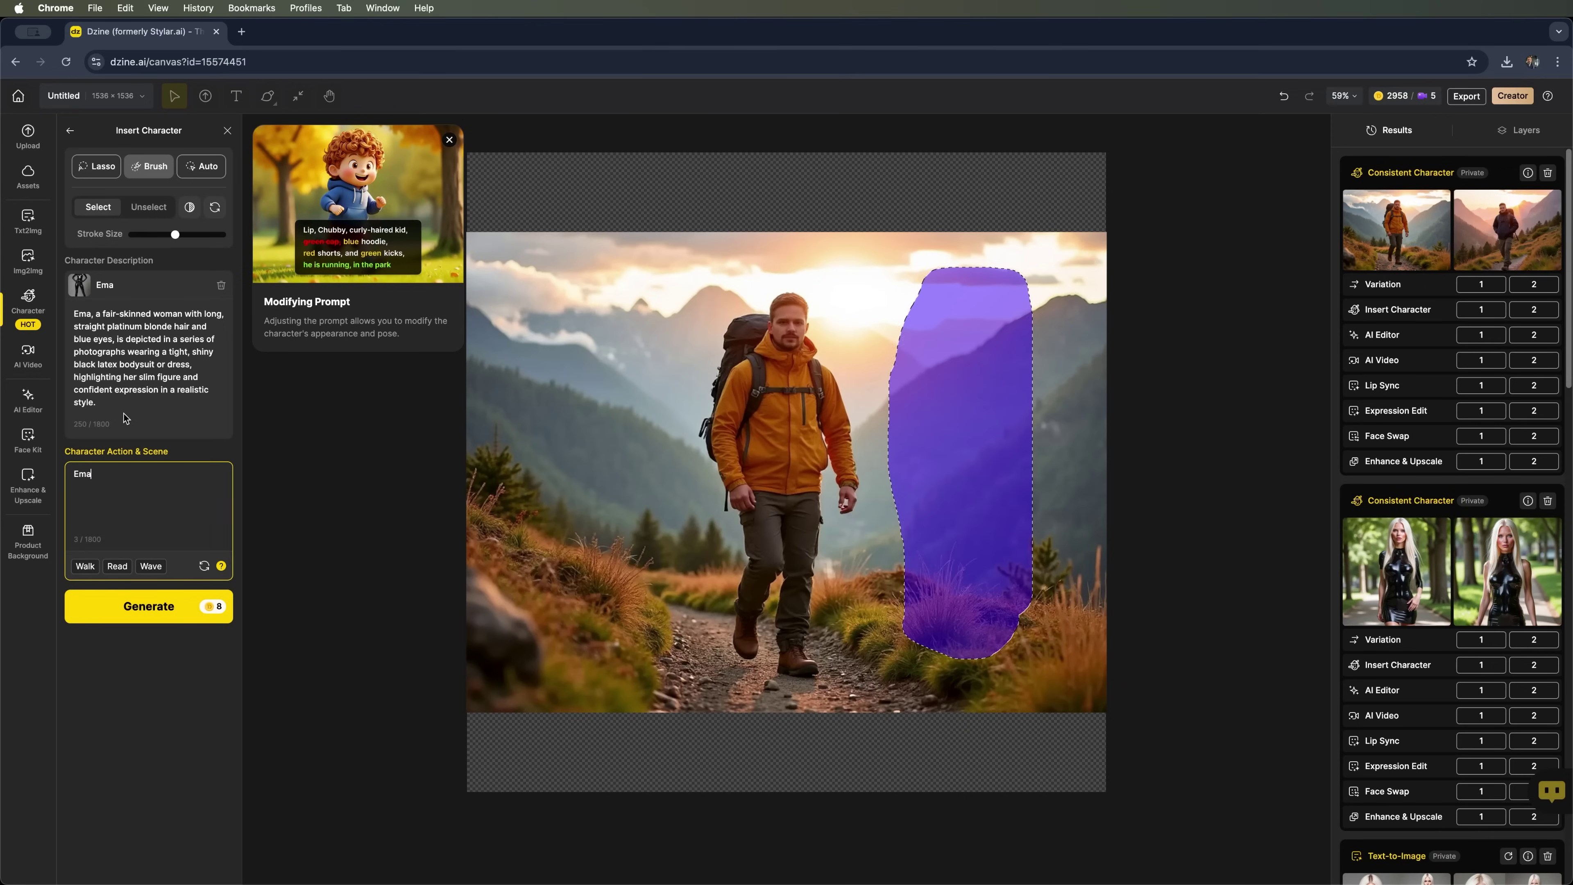
pyautogui.click(119, 398)
pyautogui.moveTo(118, 400); pyautogui.dragTo(56, 296)
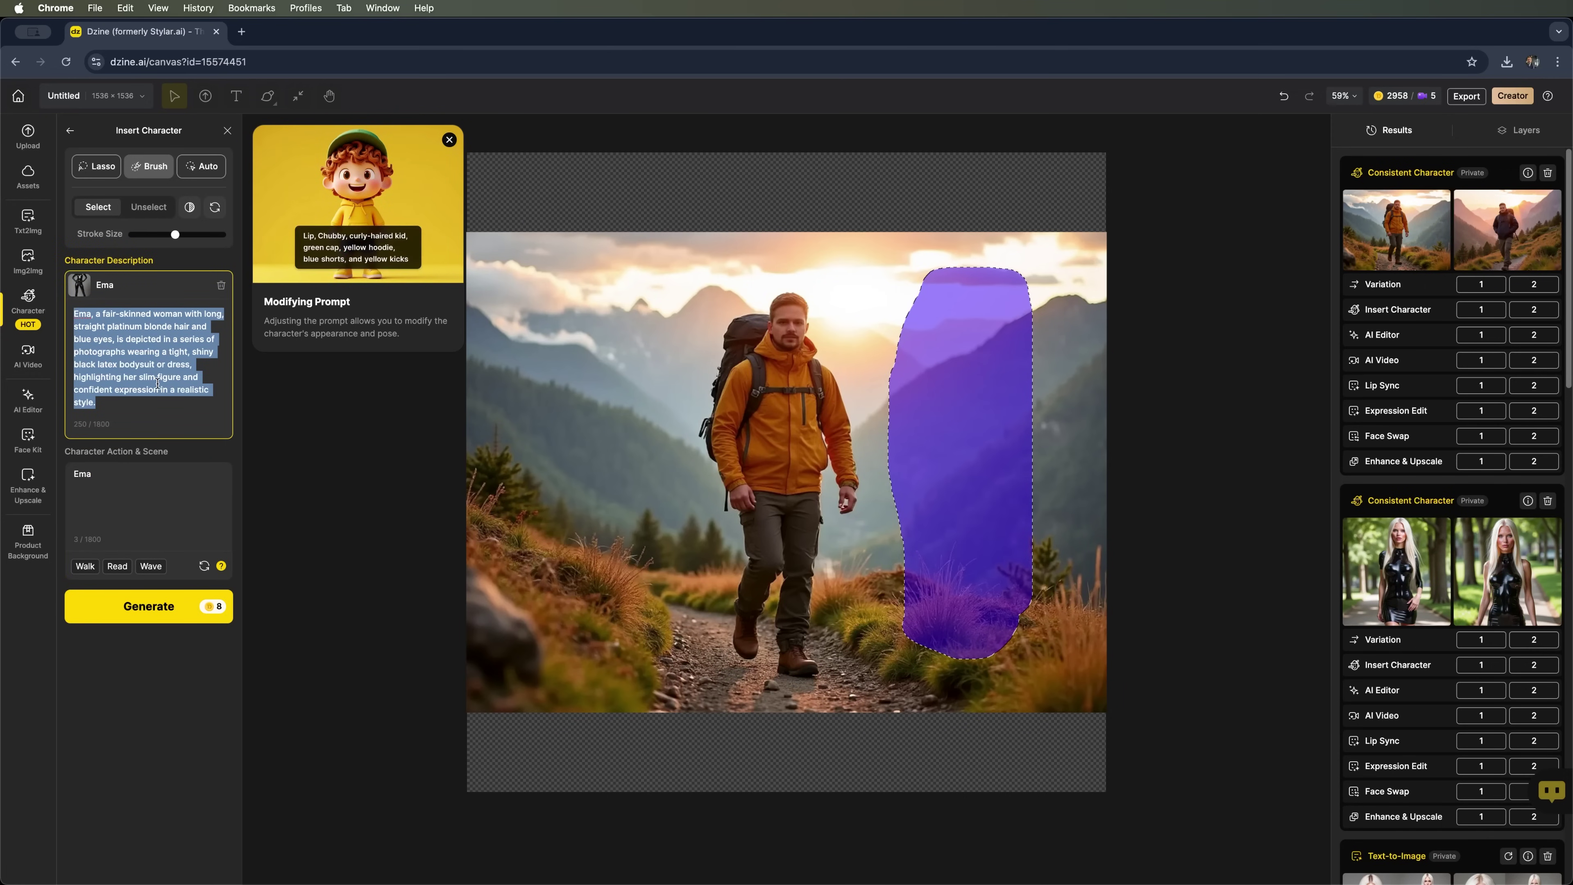
pyautogui.write('Ema, a striking European woman with long, straight white hair, wearing a sleek, form-fitting black latex suit emphasizing her athletic physique.')
# Replace the Action & Scene prompt with Ema walking beside Daniel, then generate four results.
pyautogui.click(105, 445)
pyautogui.hotkey('ctrl', 'a')
pyautogui.write('Ema walks gracefully alongside Daniel on the mountain trail, looking forward with a serene and composed expression. Soft sunrise lighting highlights her figure, blending harmoniously with the breathtaking natural scenery."')
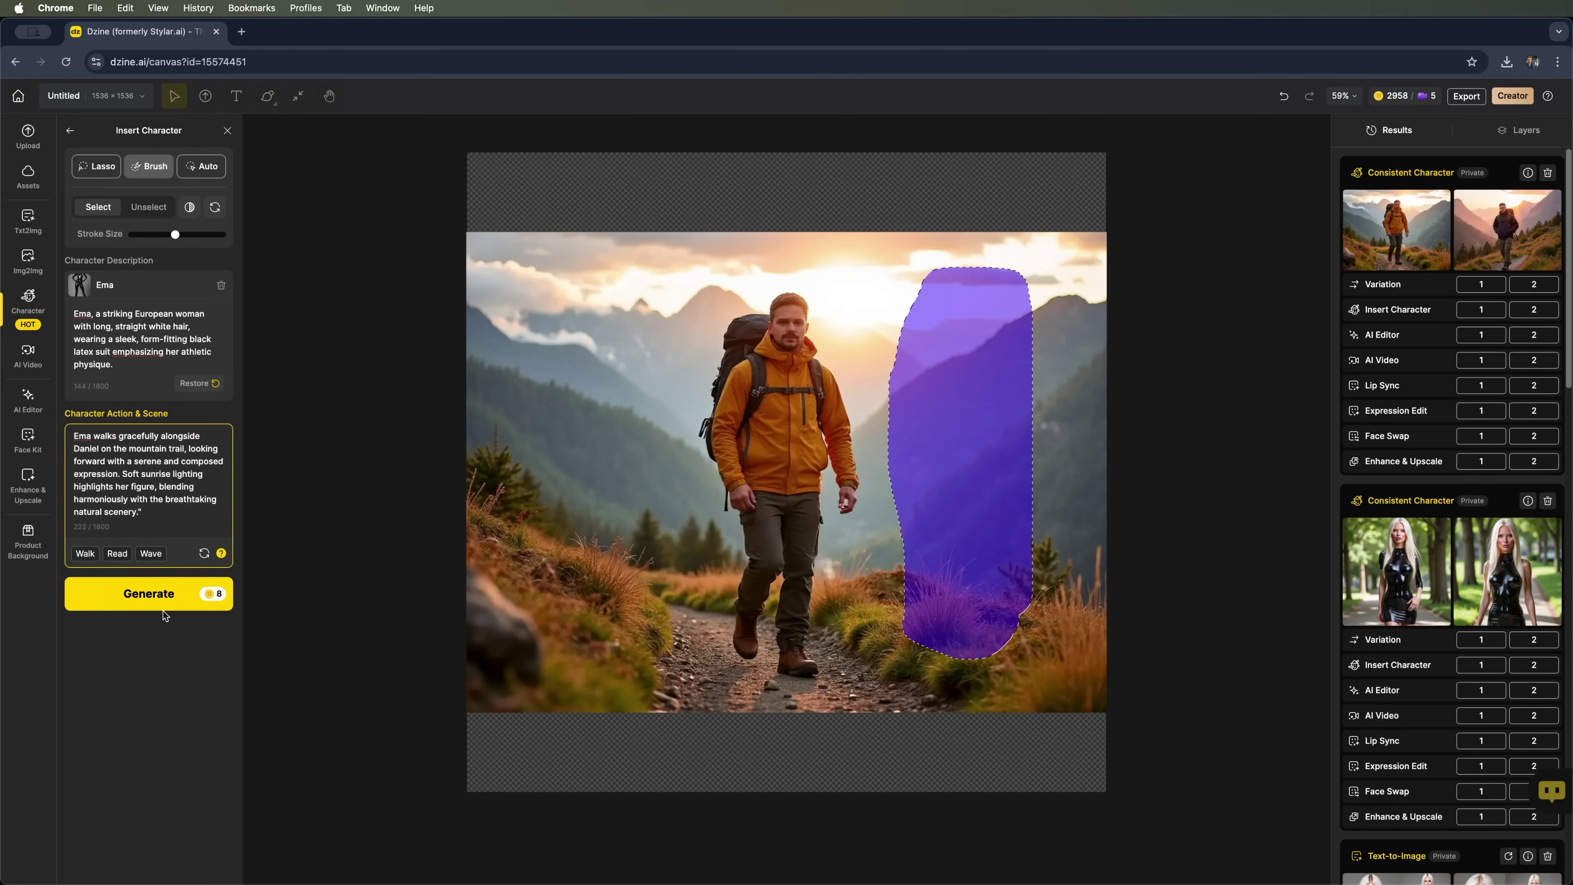
pyautogui.click(149, 595)
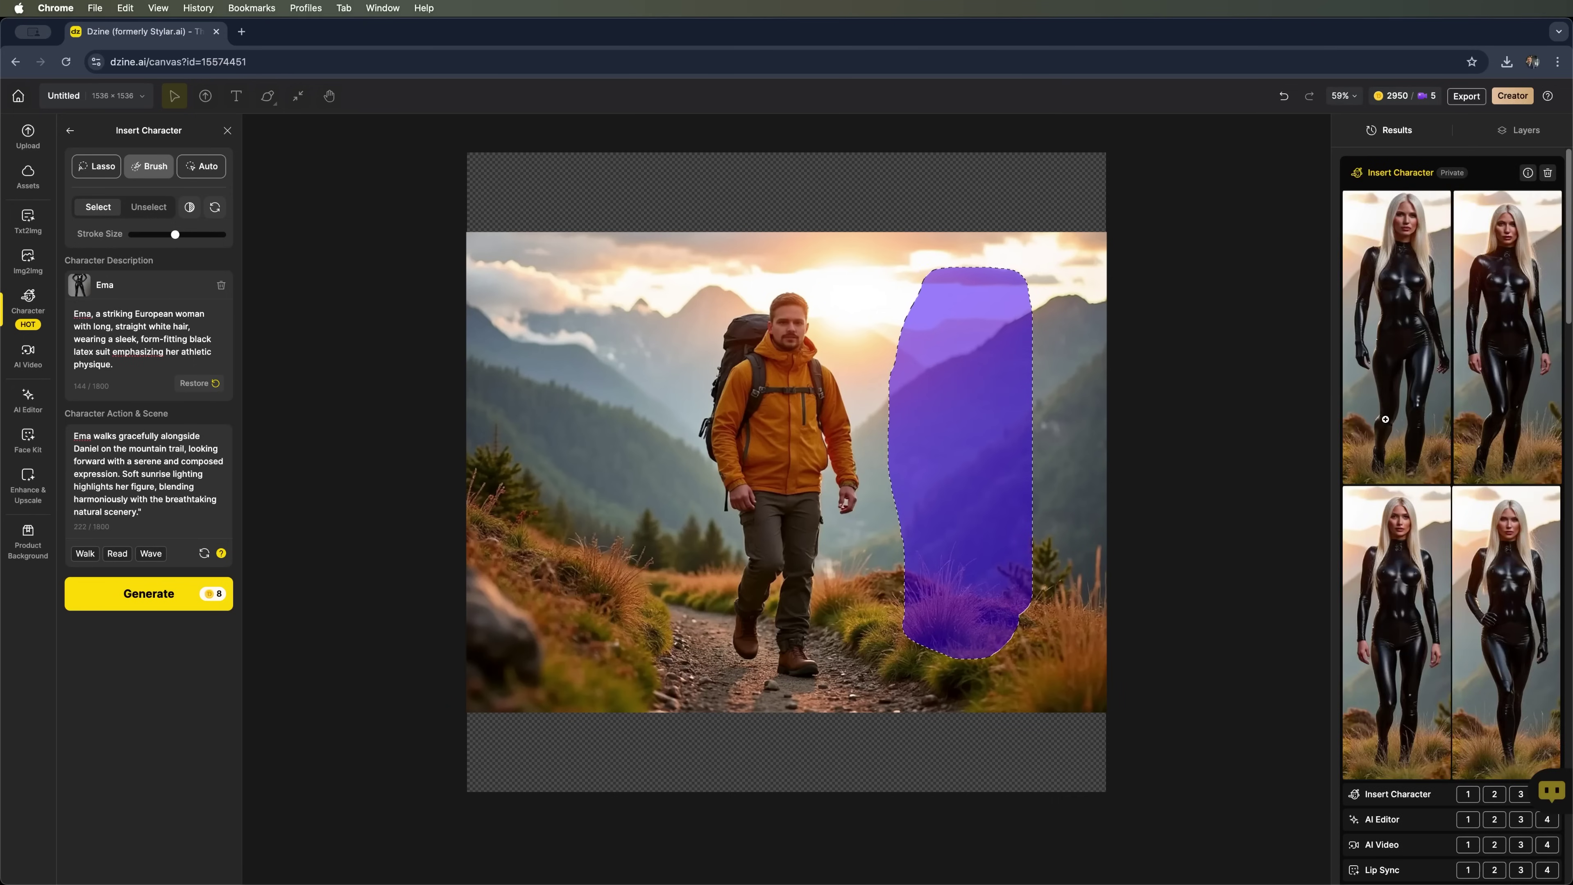
# Preview the first result of Ema beside the orange-jacket hiker and place it on the canvas.
pyautogui.moveTo(1410, 398)
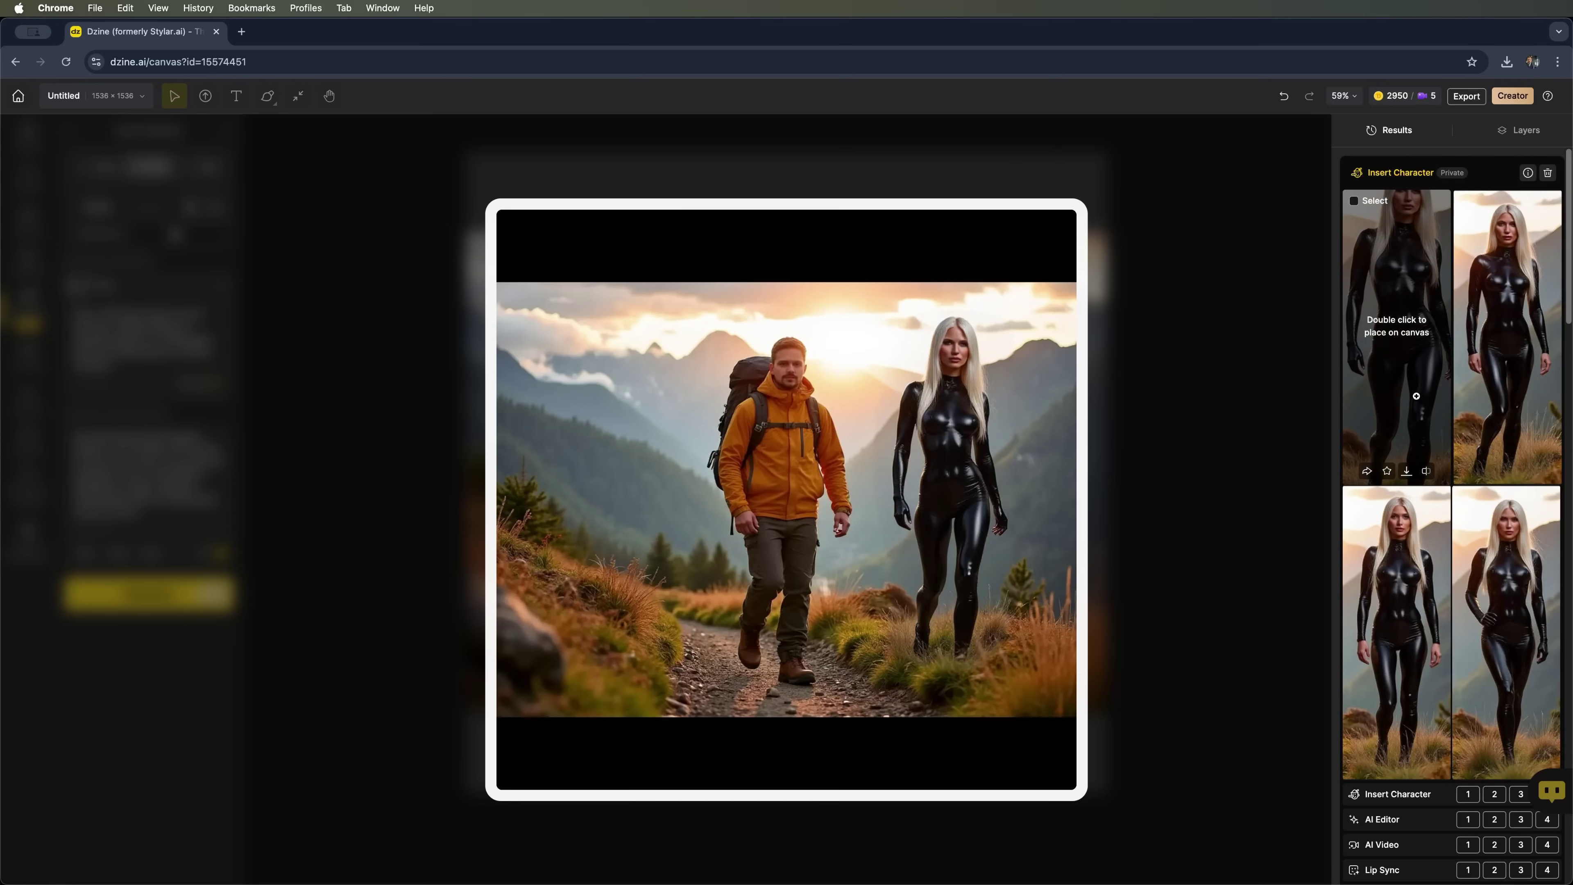
pyautogui.click(1389, 381)
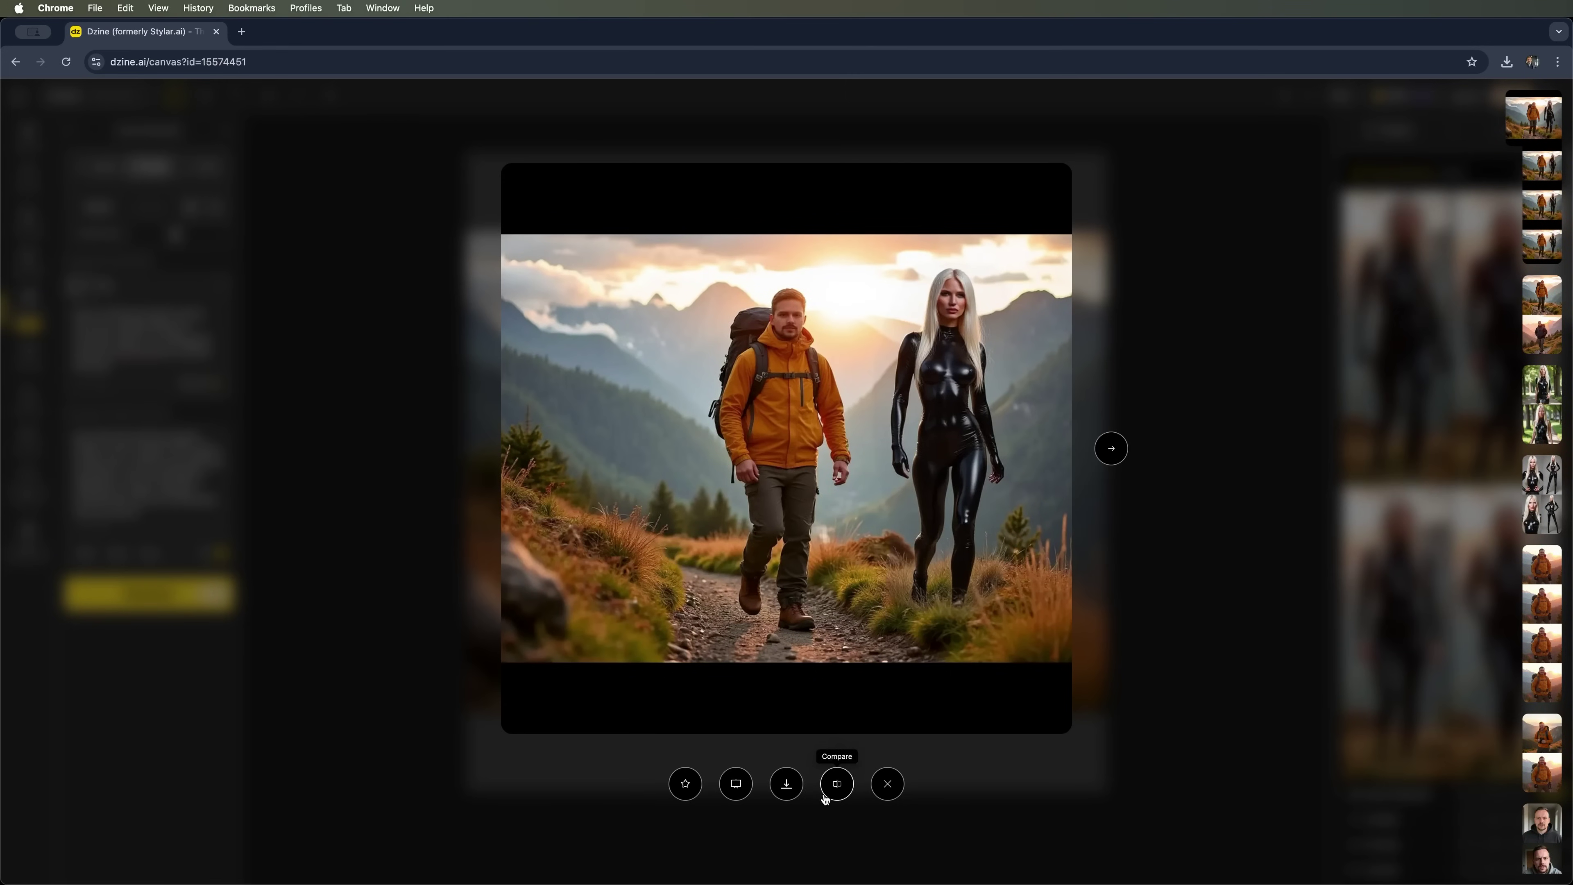
pyautogui.click(736, 784)
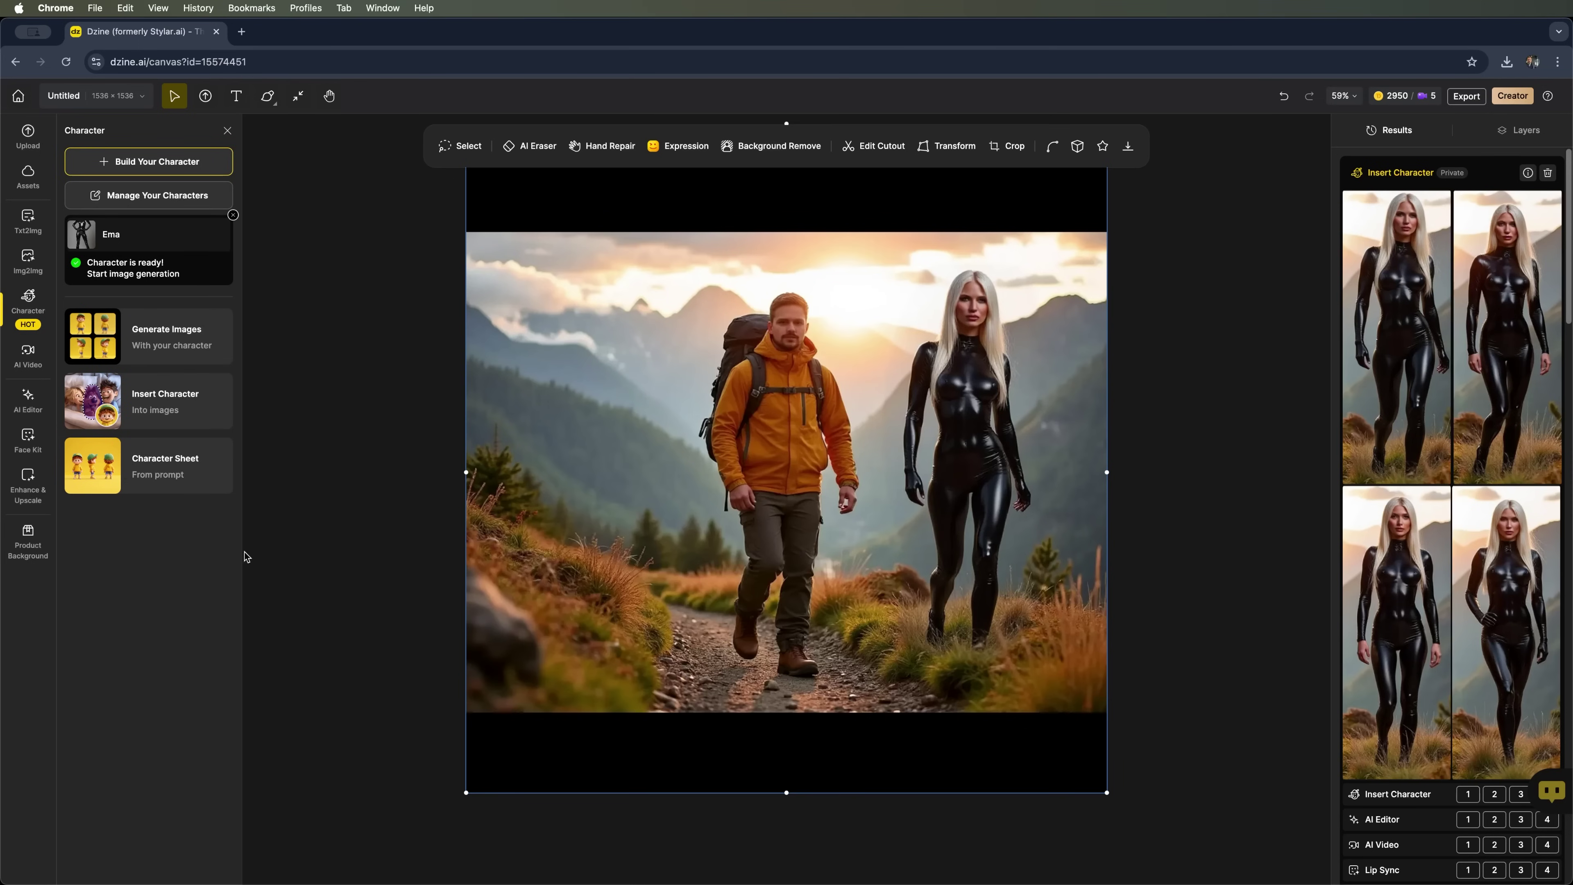
# Open AI Video and review the Img2Vid model options, currently Standard at 5 seconds.
pyautogui.scroll(1, 245, 556)
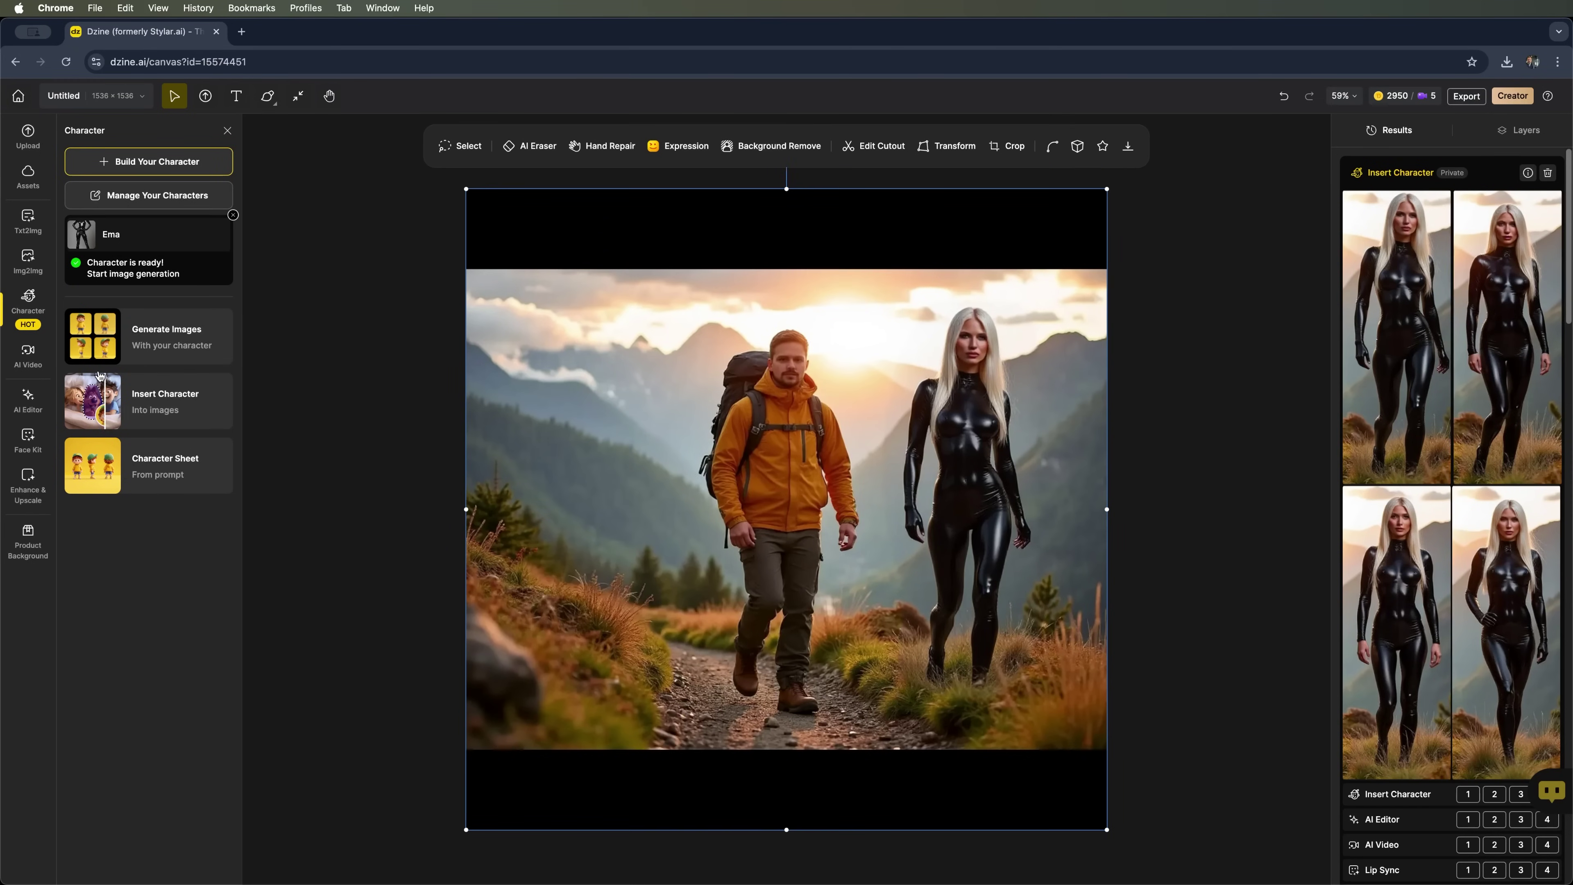
pyautogui.click(29, 363)
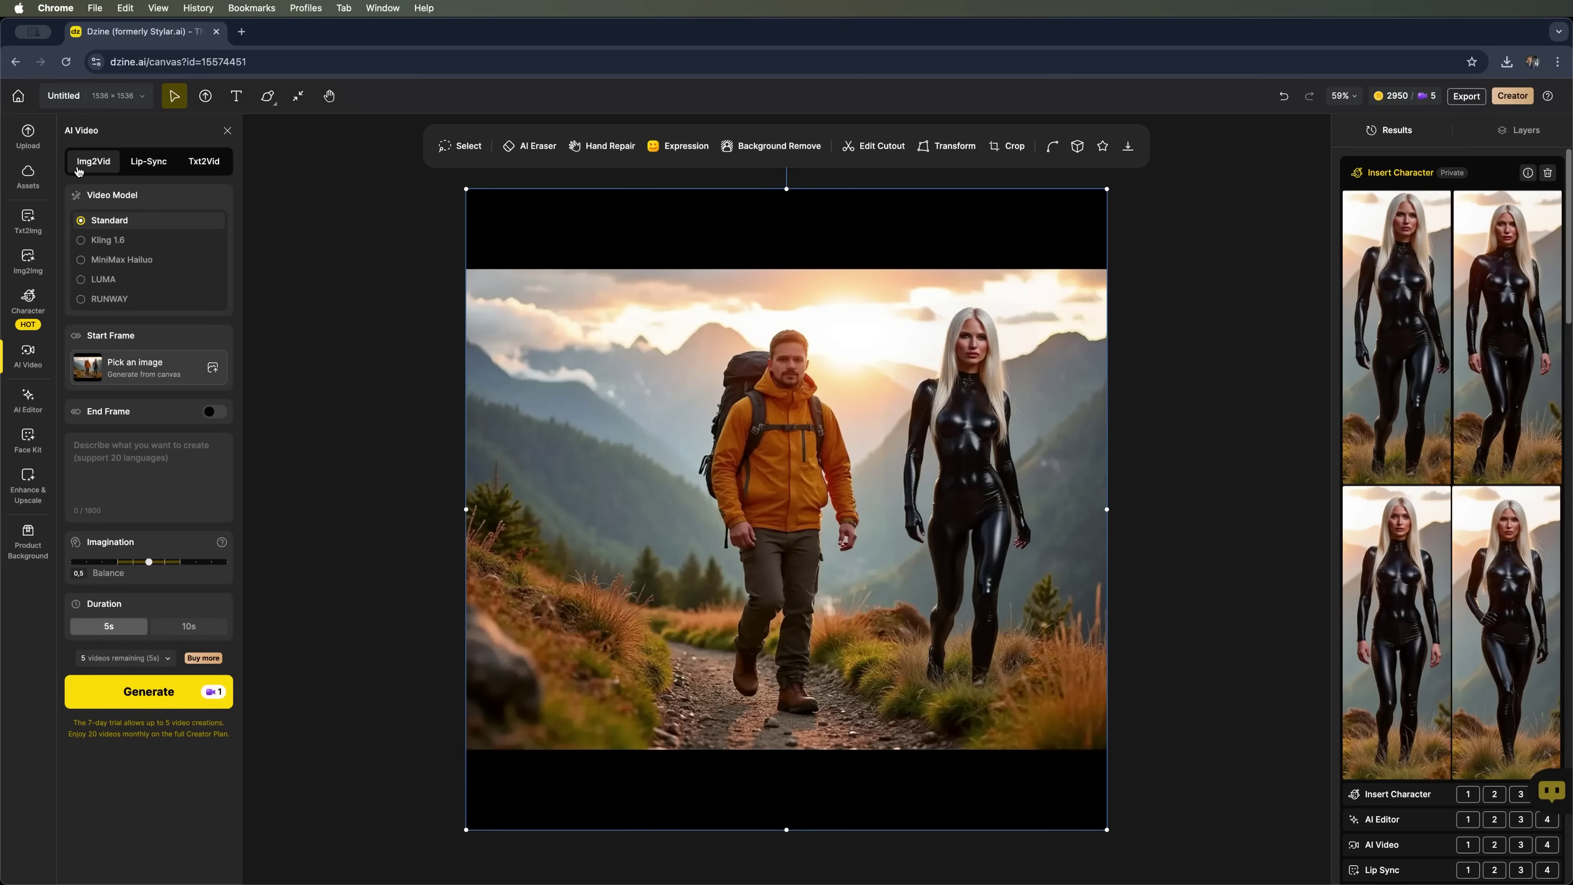
pyautogui.moveTo(115, 221)
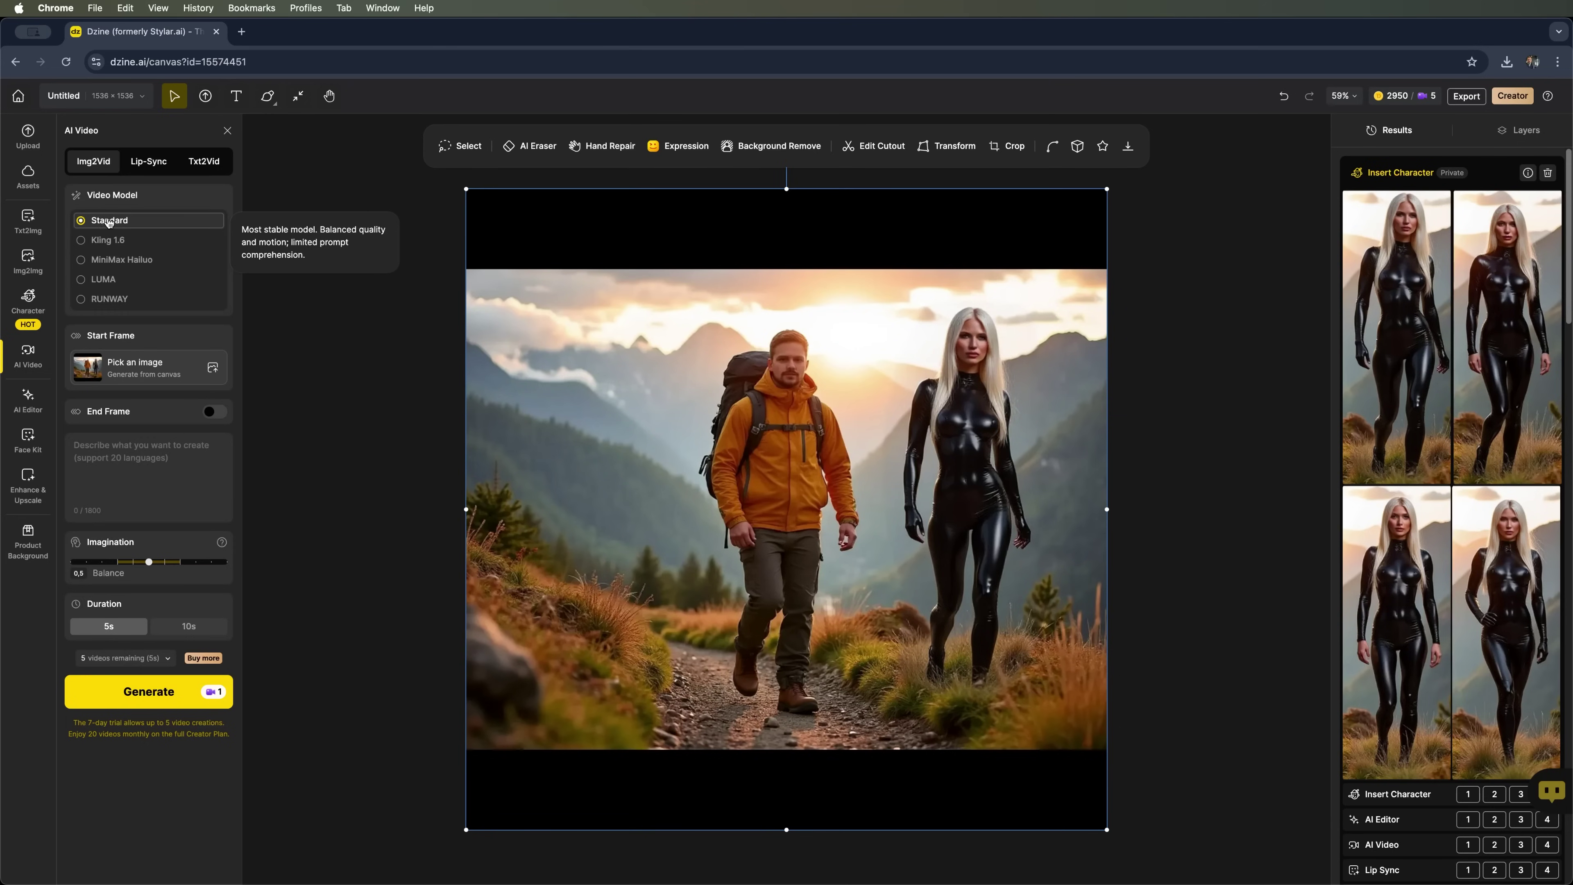
pyautogui.moveTo(97, 248)
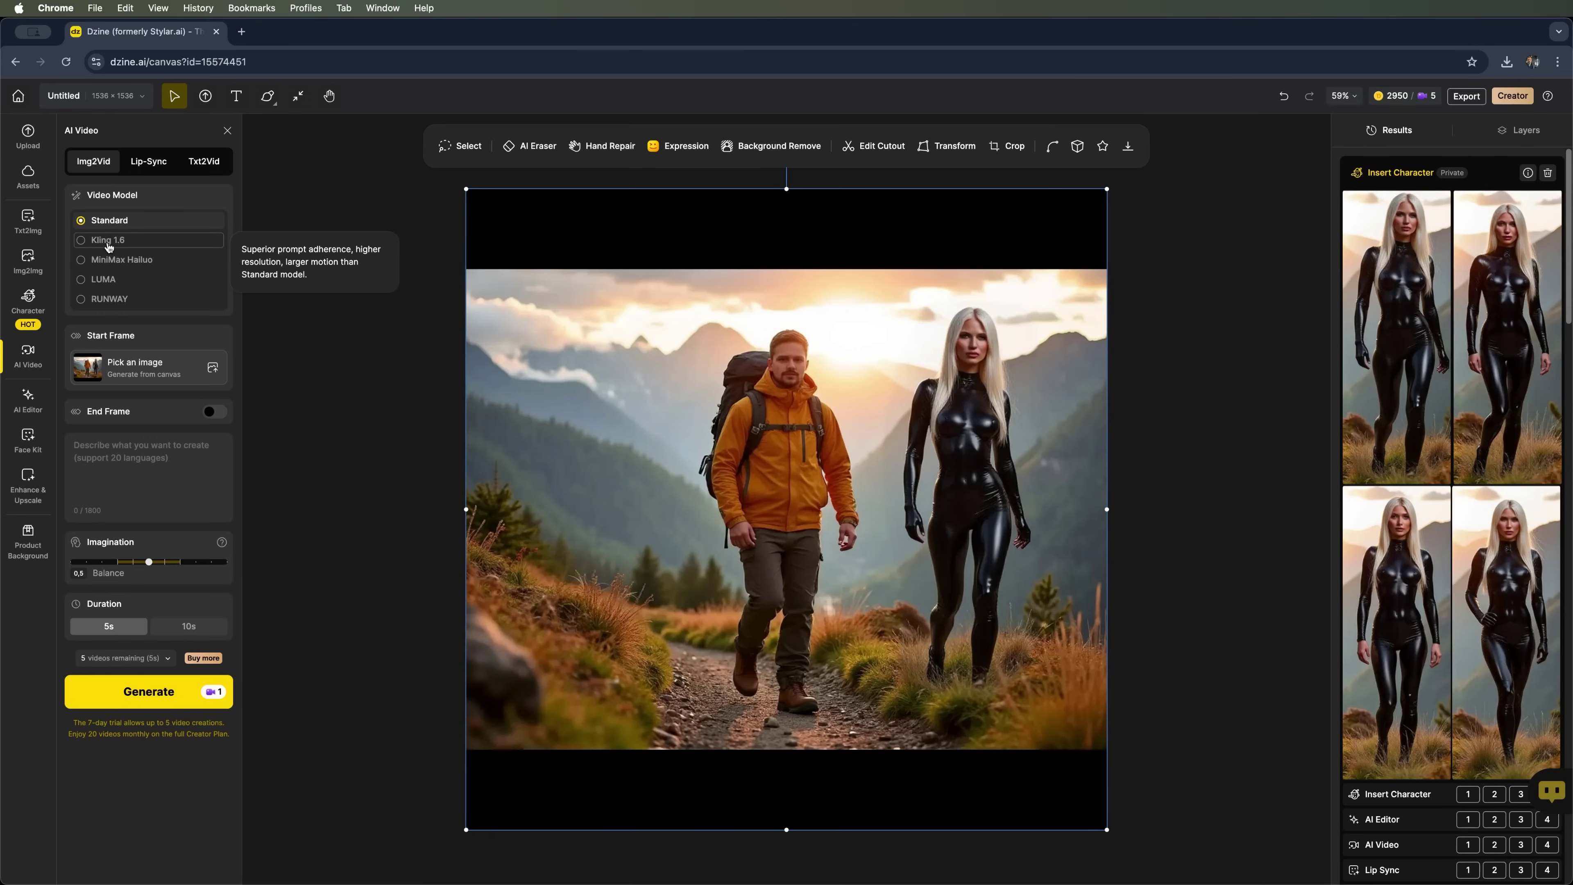
pyautogui.moveTo(110, 277)
pyautogui.moveTo(114, 309)
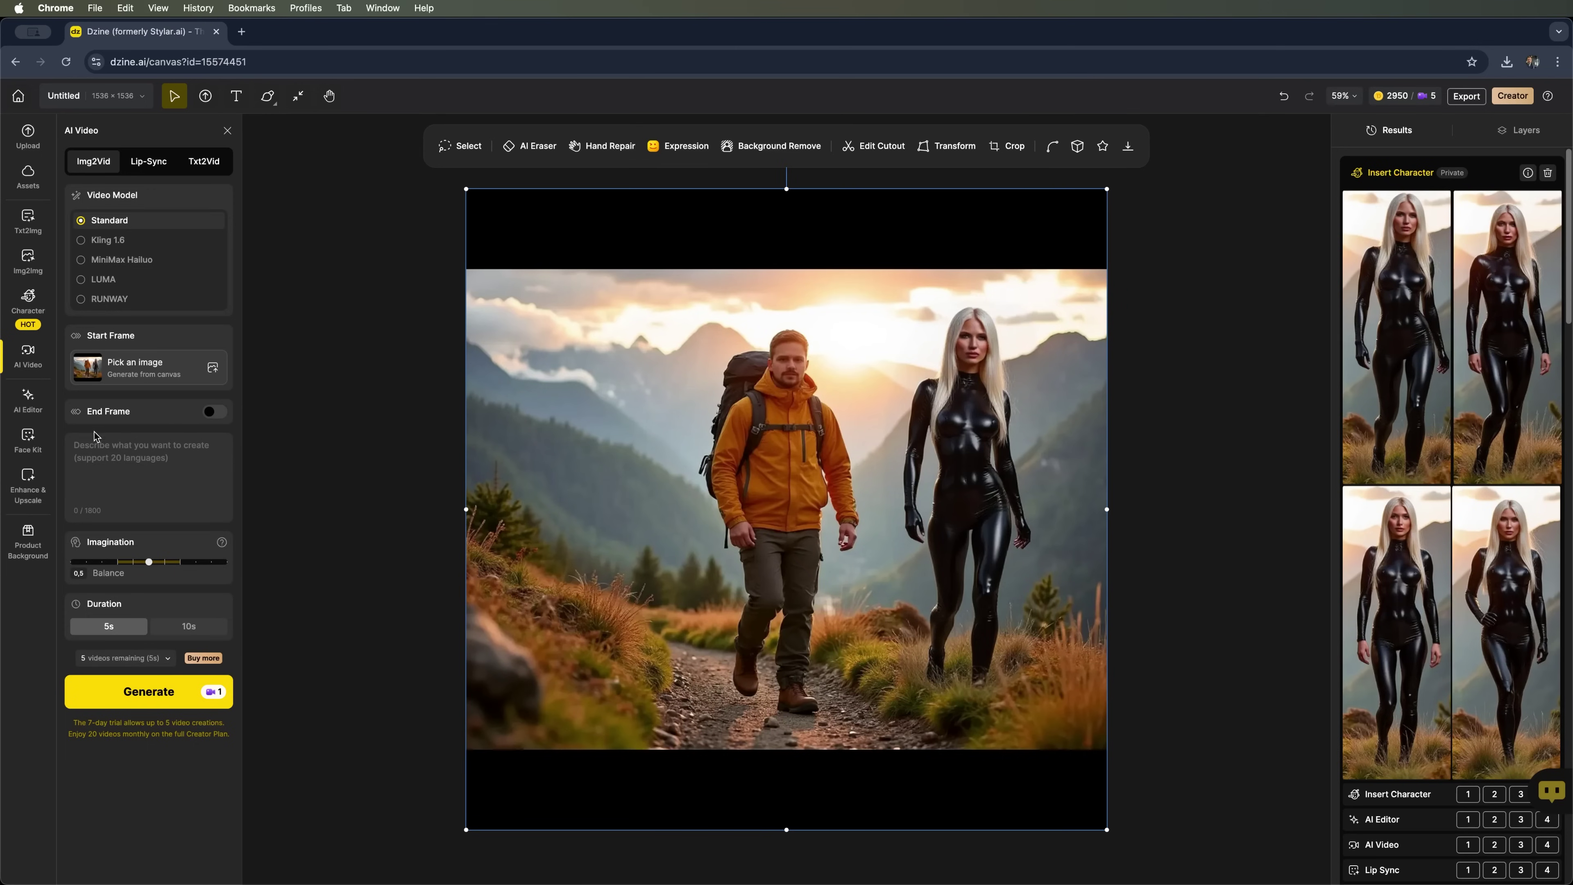
# Paste the Daniel-and-Ema walking prompt, set the duration to 10 seconds, and generate the video.
pyautogui.click(131, 457)
pyautogui.press('super+v')
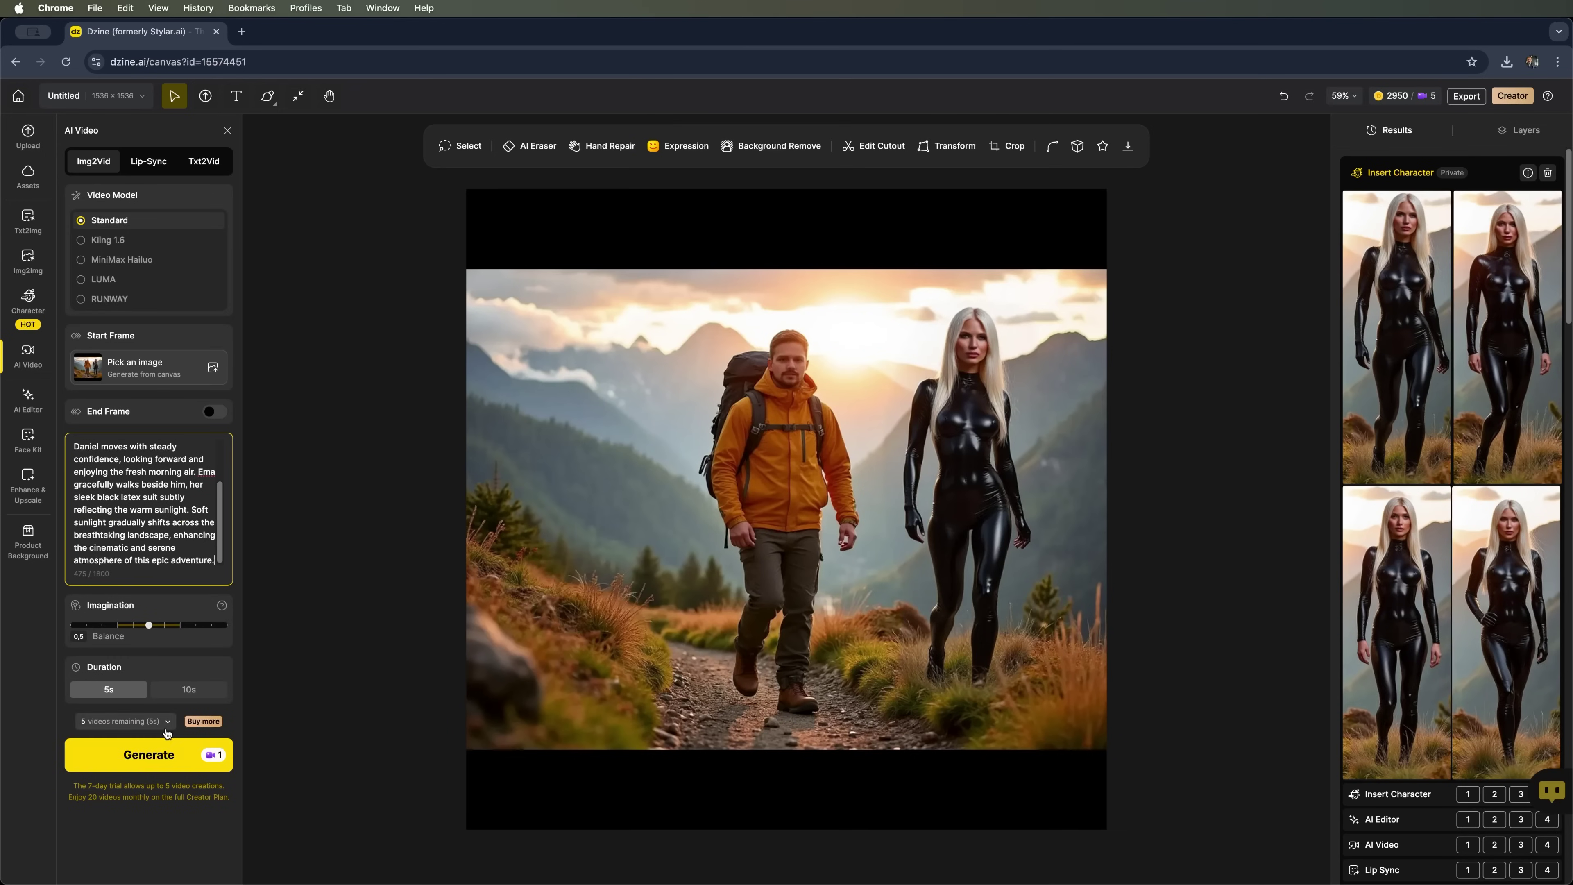
pyautogui.click(188, 690)
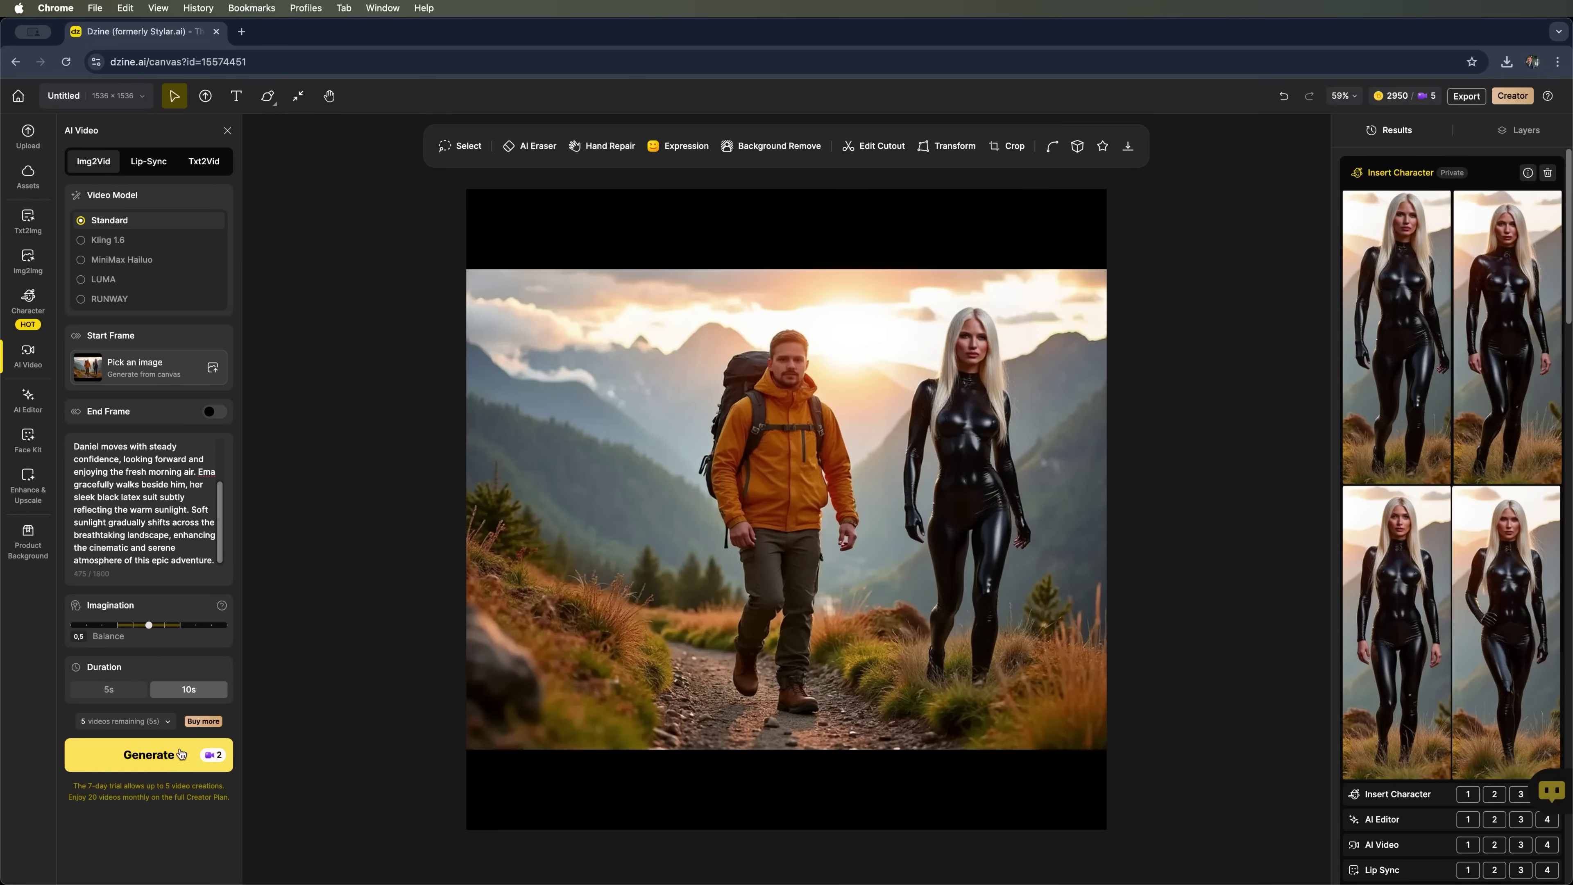
pyautogui.click(115, 694)
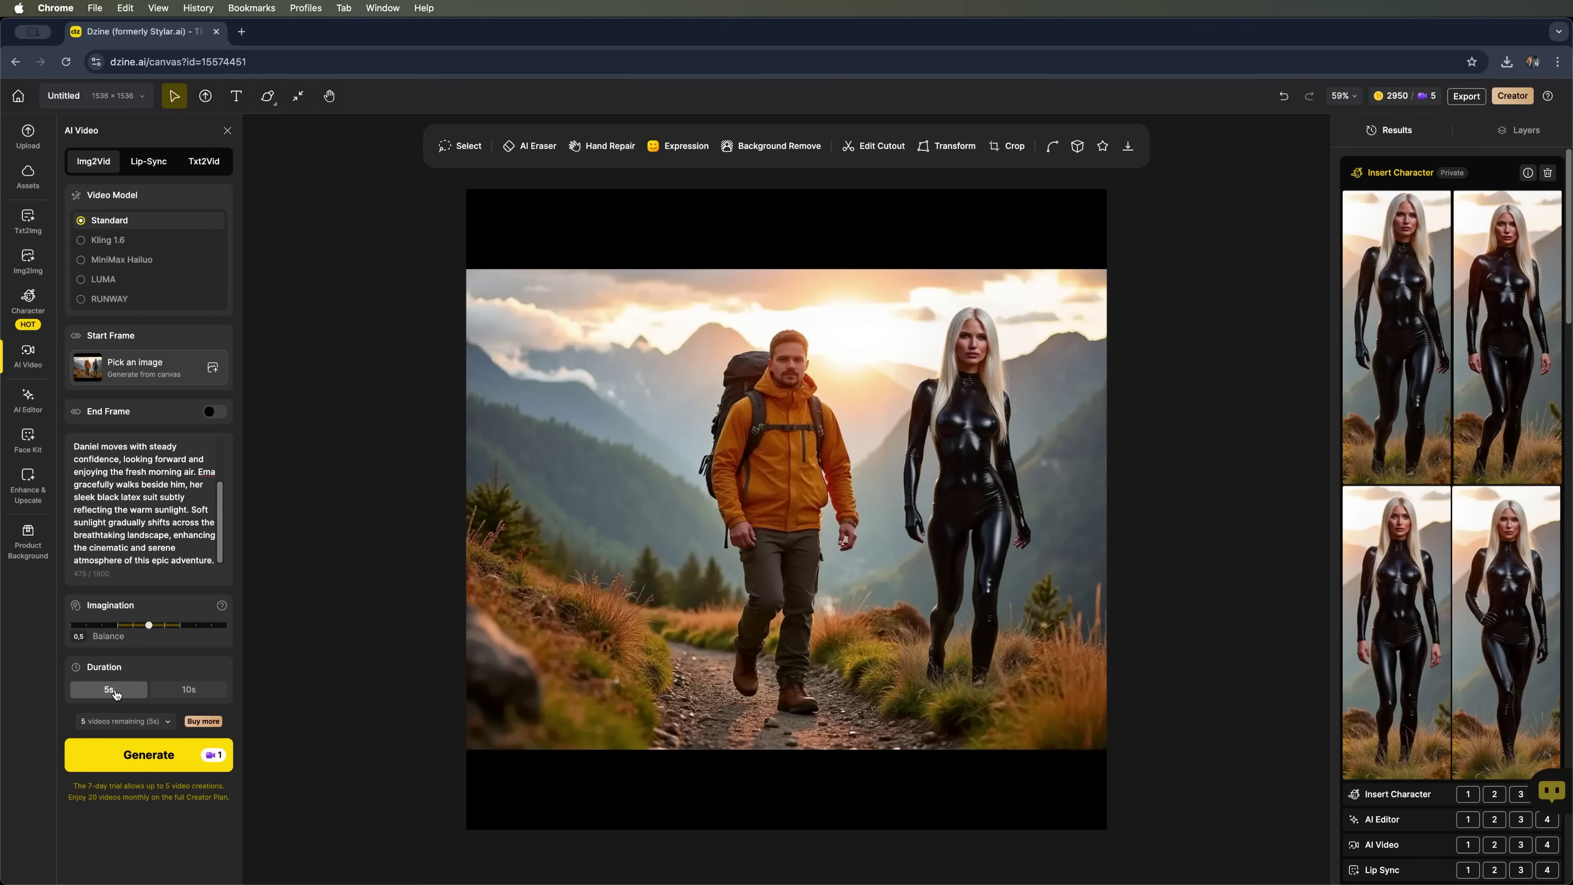
pyautogui.click(186, 693)
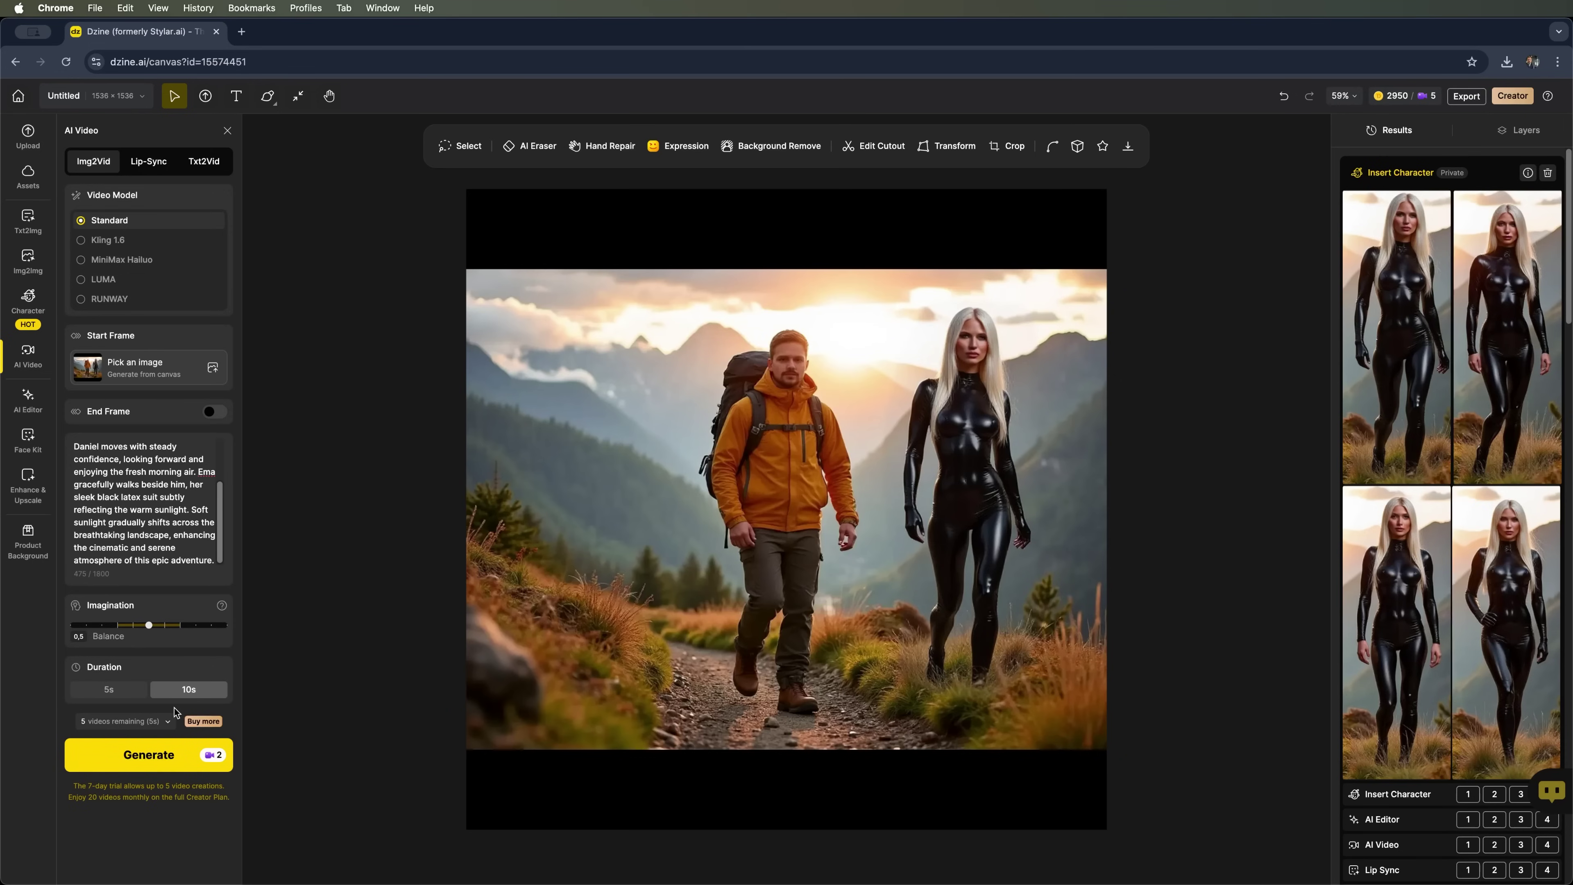
pyautogui.click(178, 763)
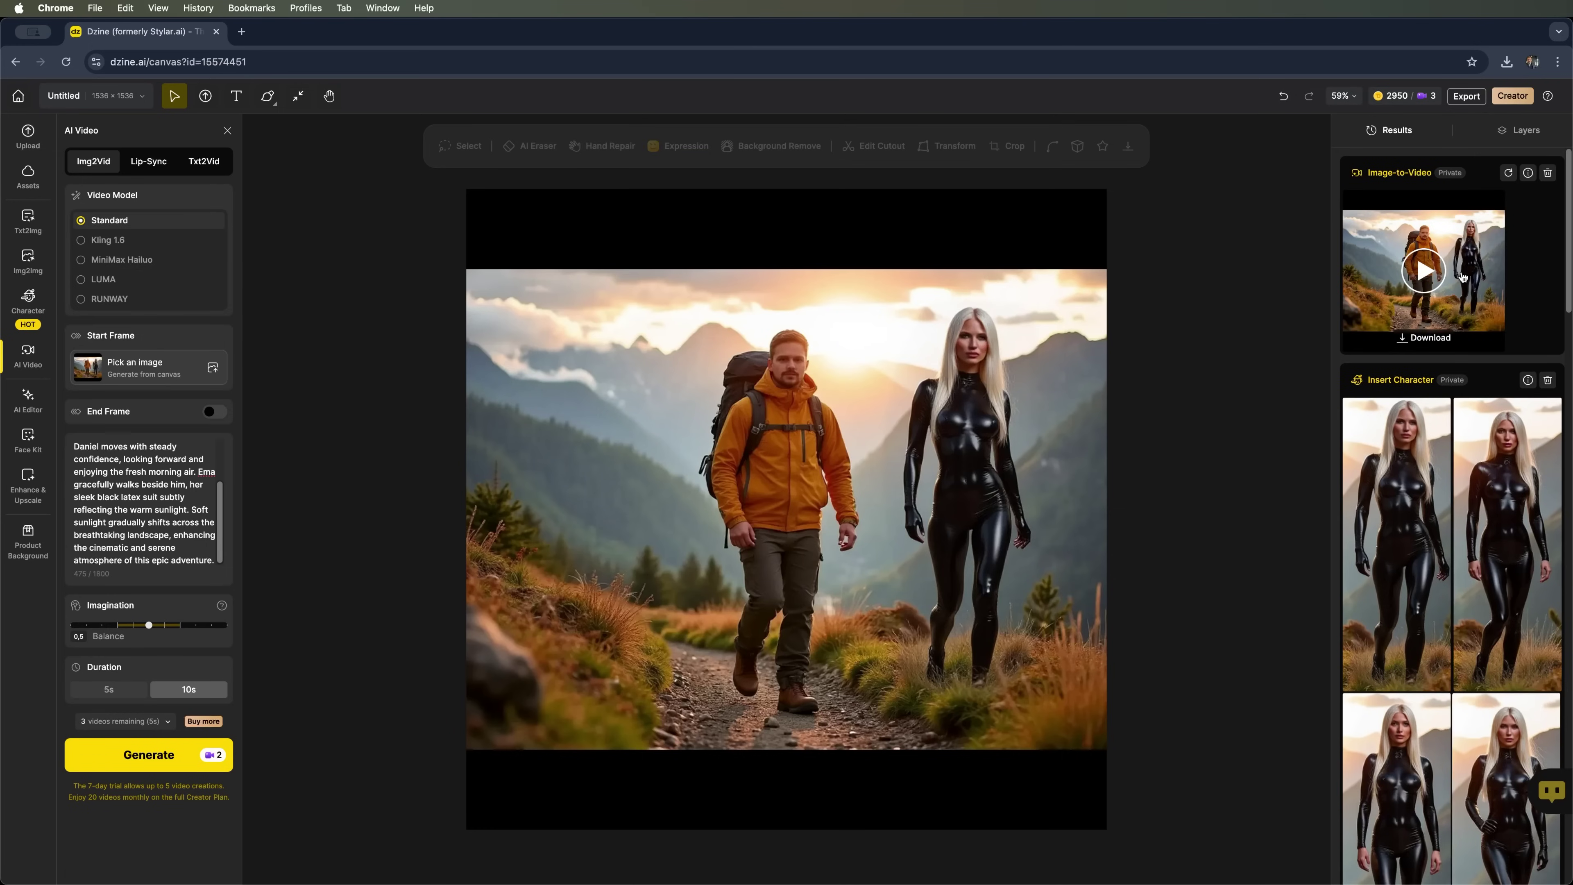
# Play the Image-to-Video result of Daniel and Ema hiking in the full-screen viewer.
pyautogui.click(1423, 273)
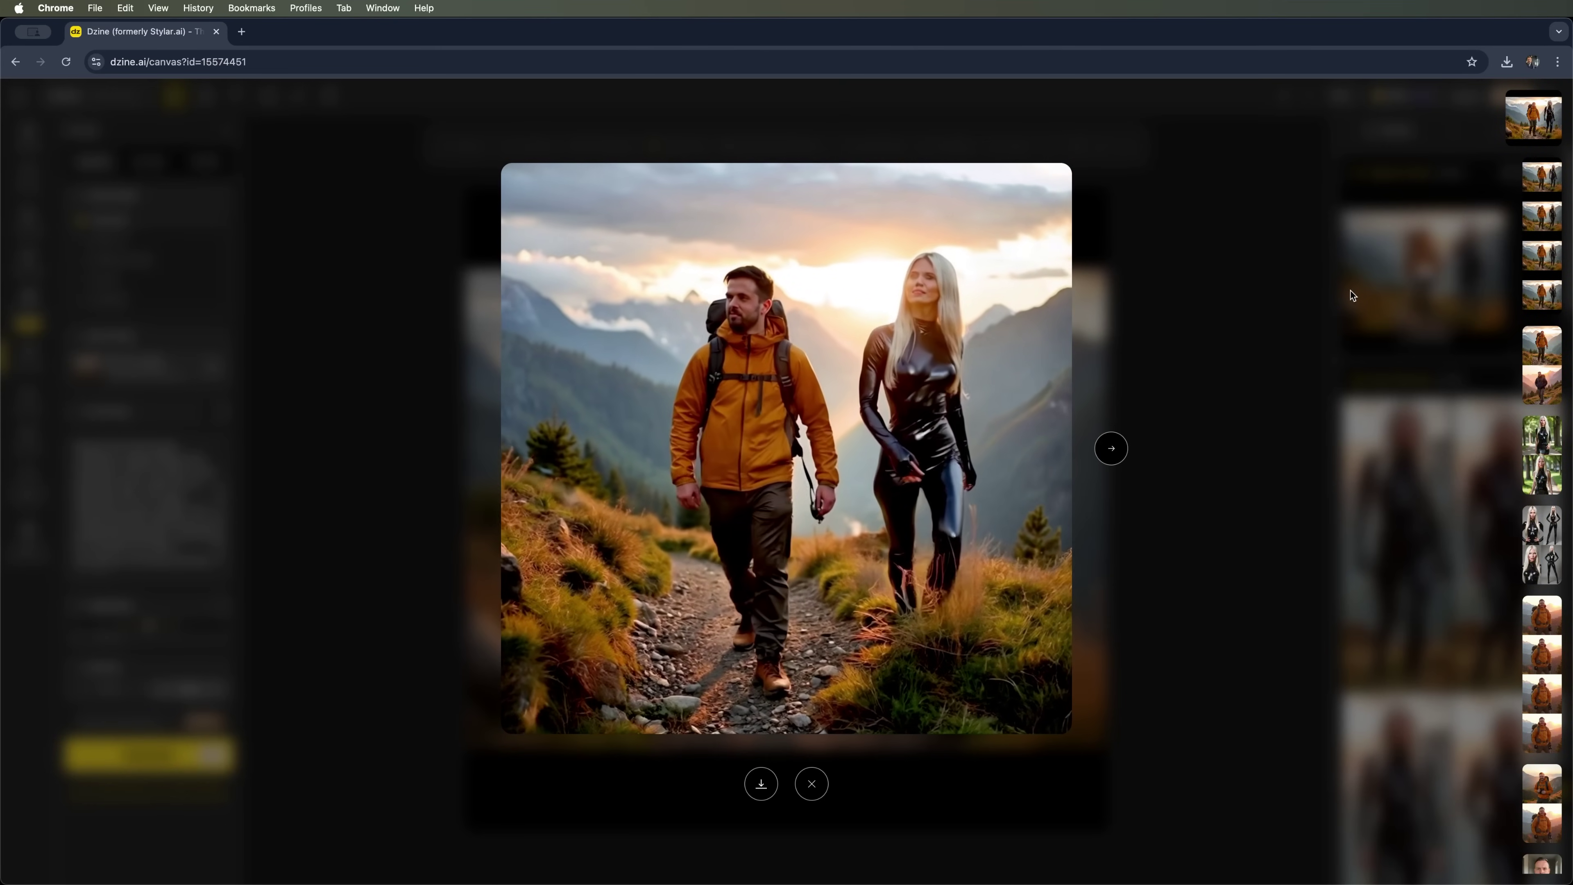
pyautogui.moveTo(962, 620)
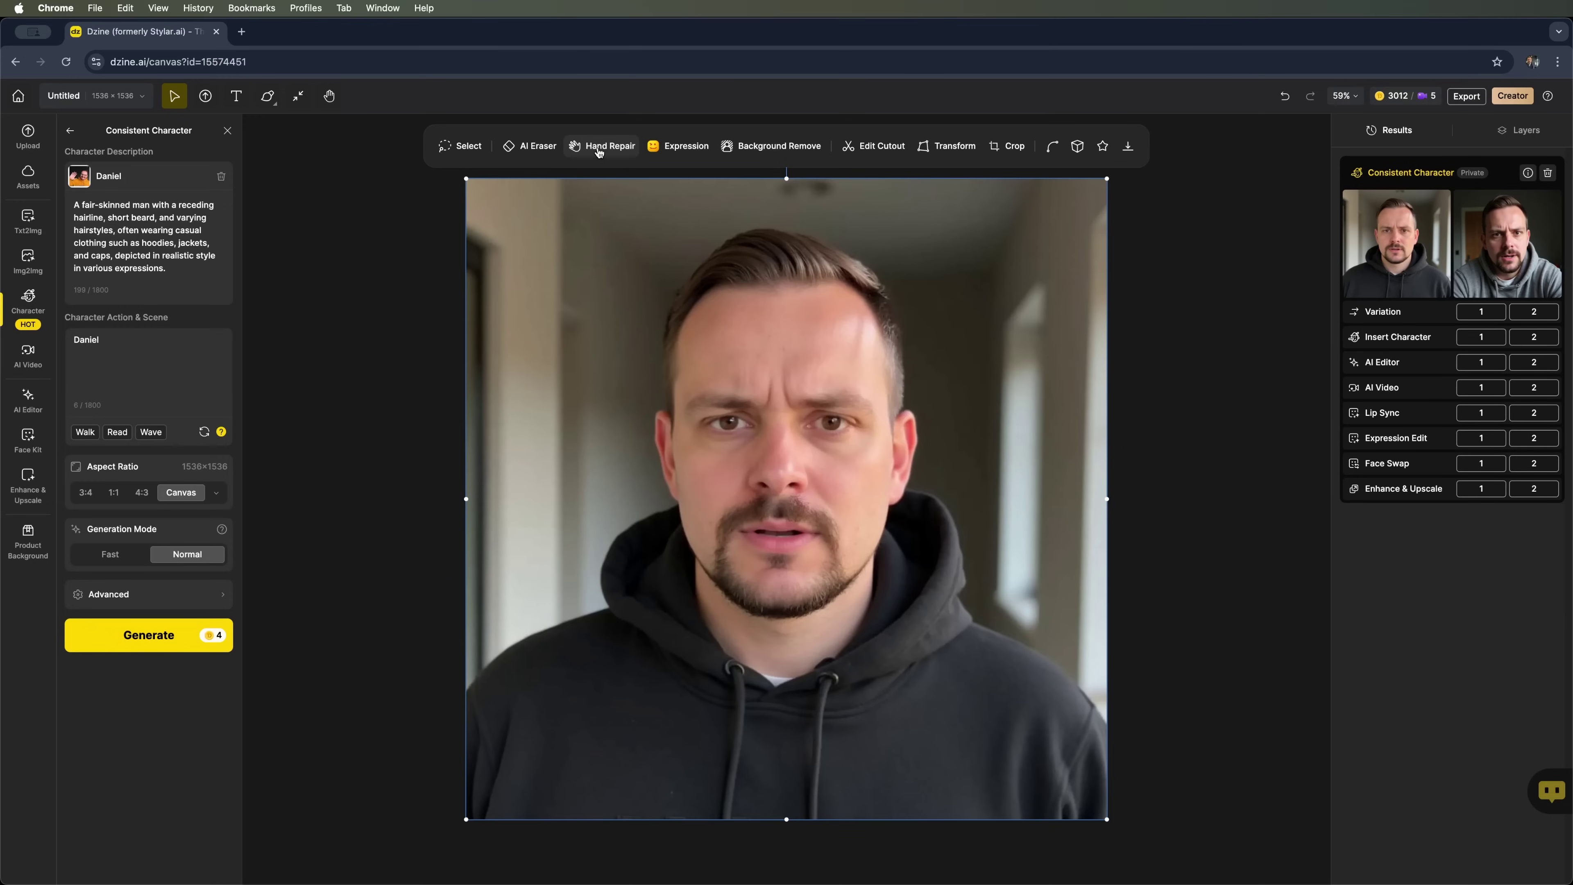
# Switch to Expression and enlarge the second Consistent Character result showing Daniel hiking at sunset.
pyautogui.click(666, 149)
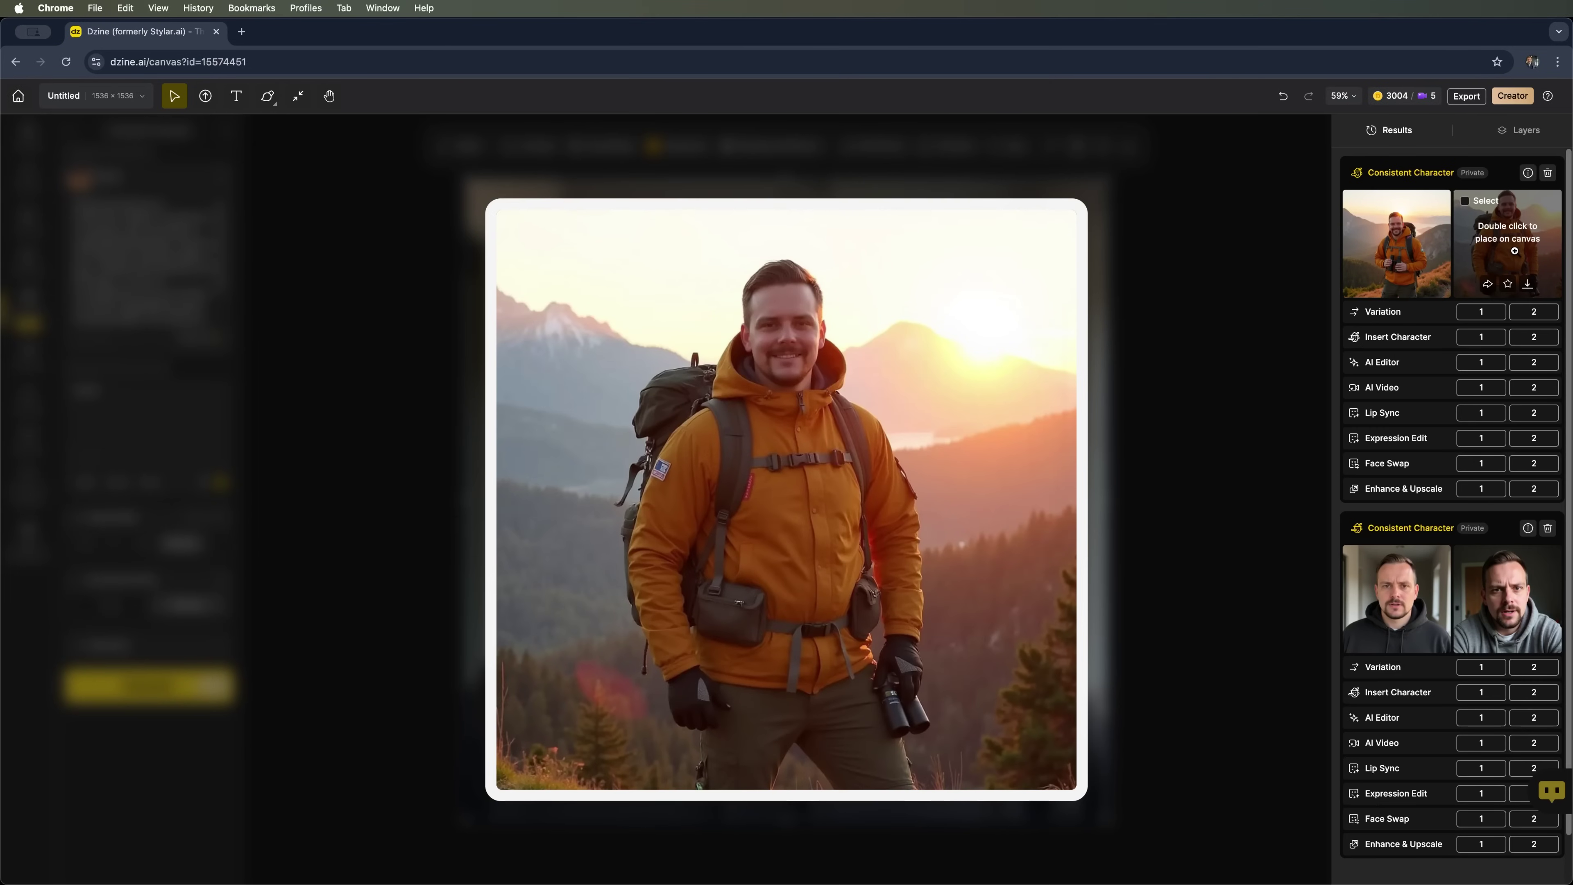
pyautogui.click(1513, 242)
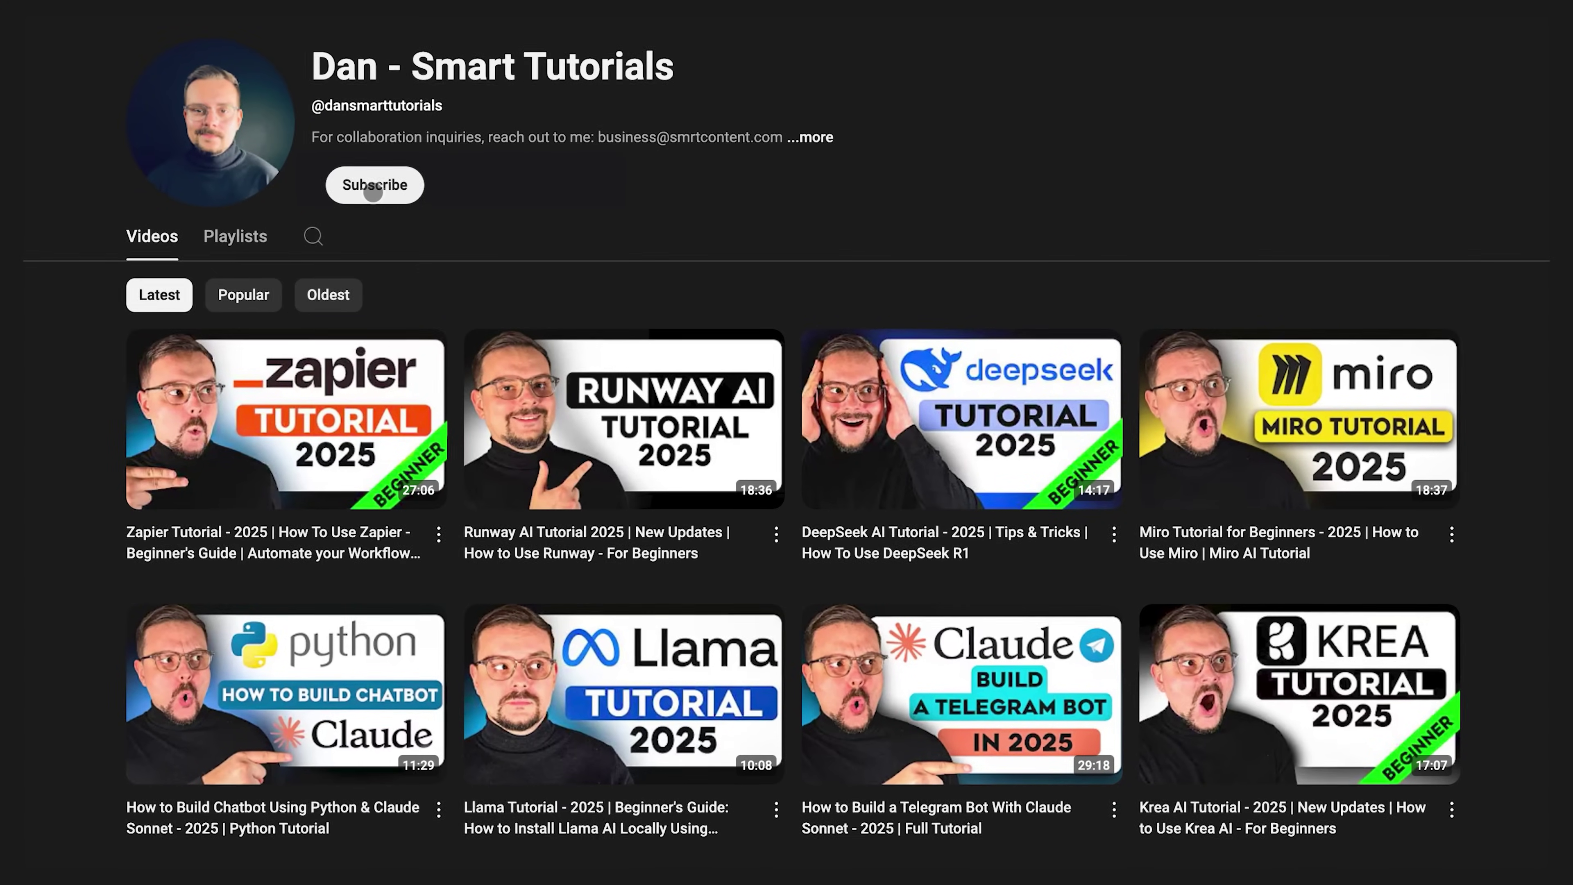
# Subscribe to the 2025 tutorials YouTube channel.
pyautogui.click(372, 192)
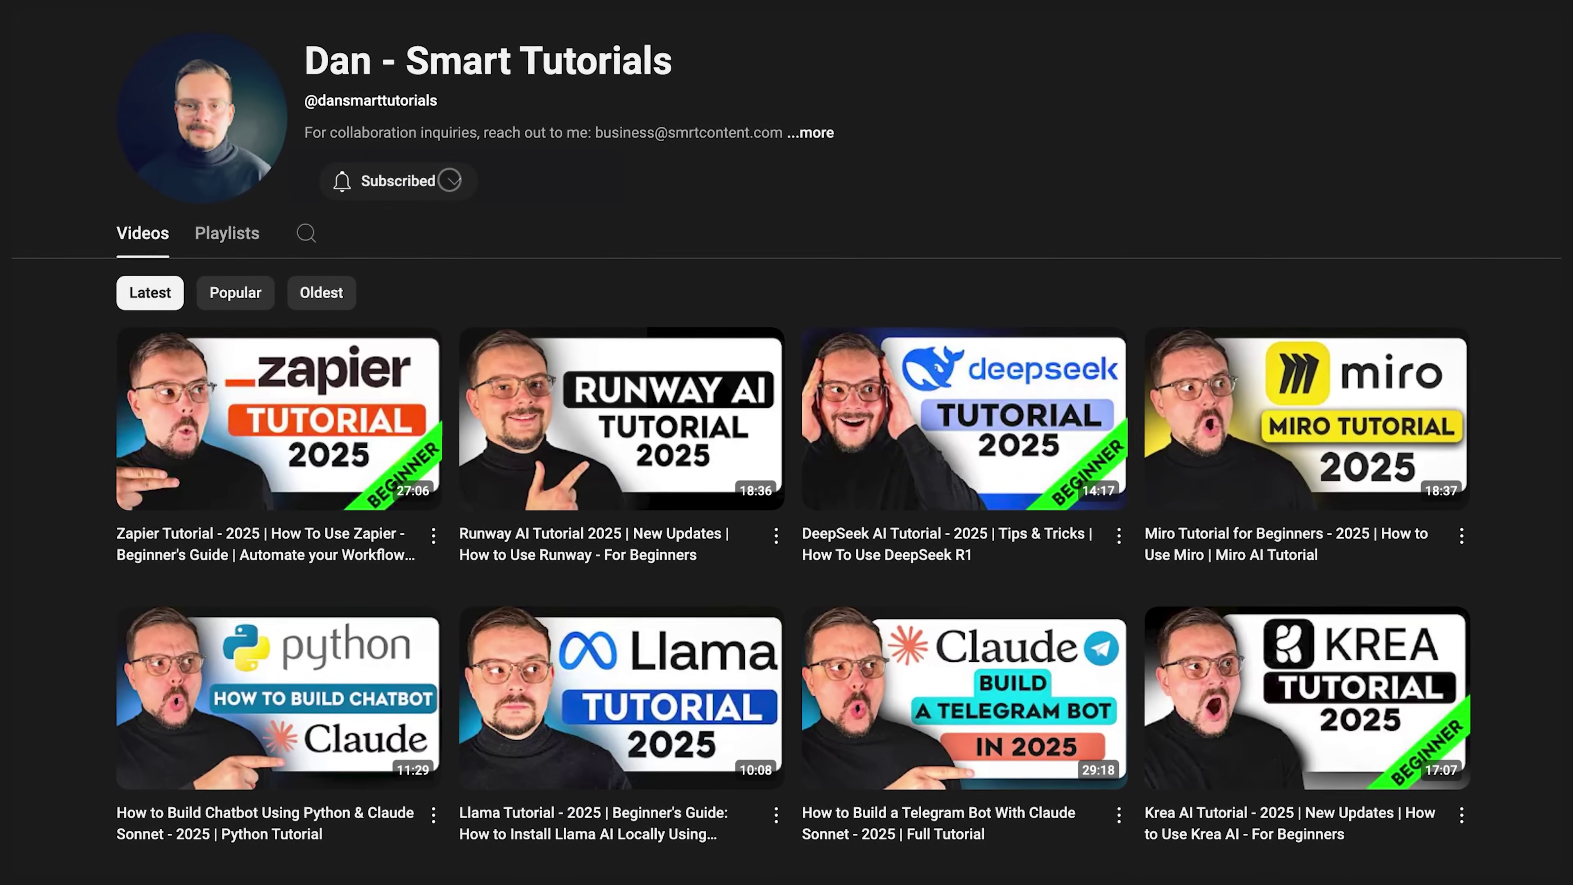
pyautogui.click(462, 189)
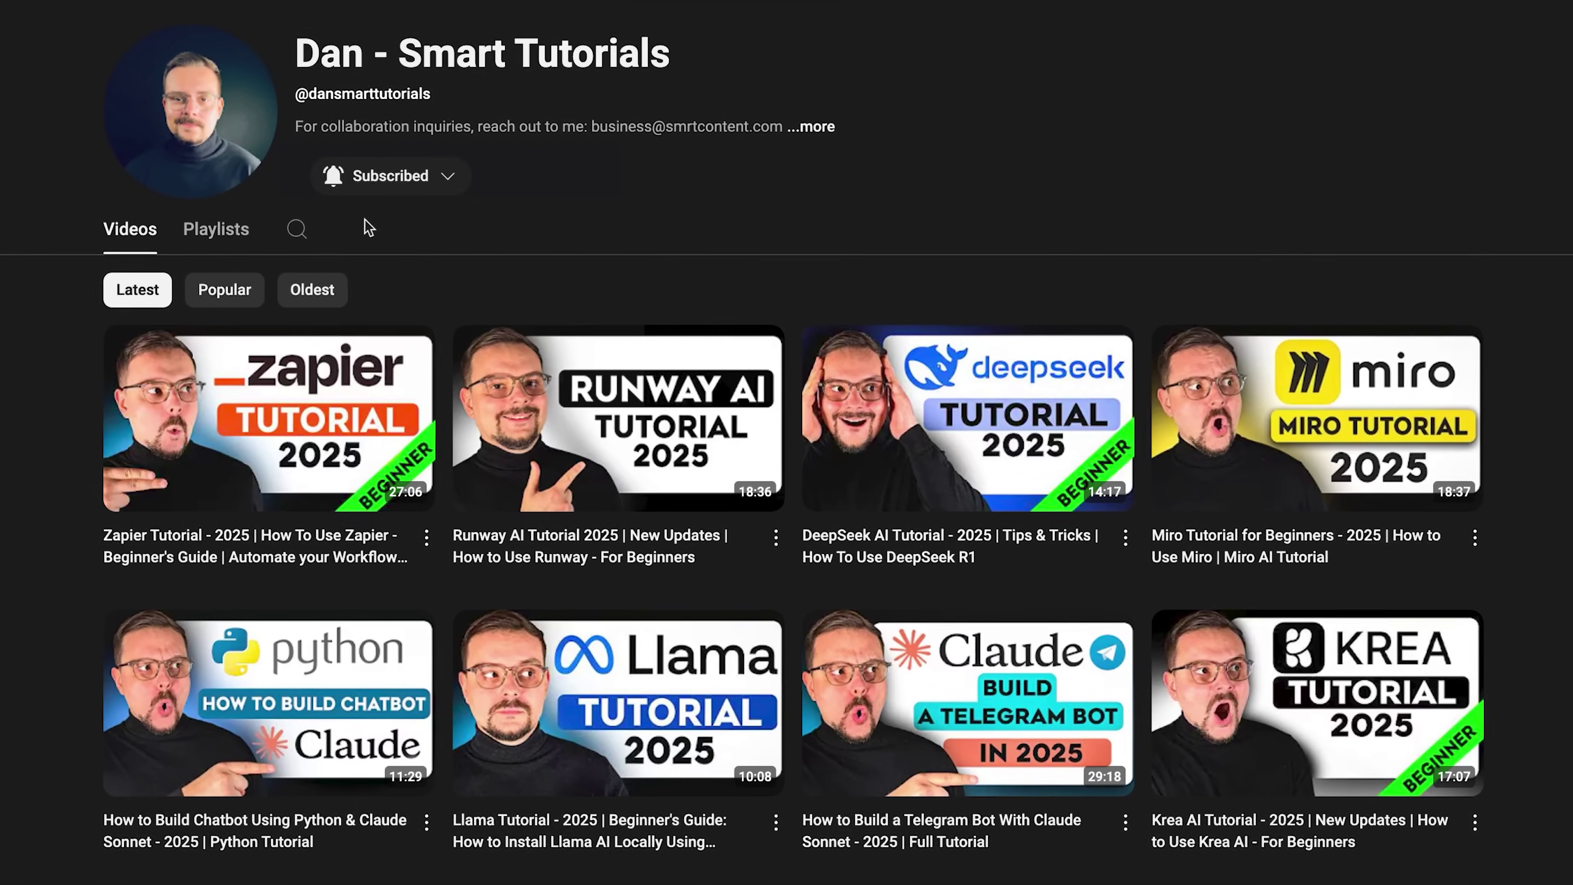